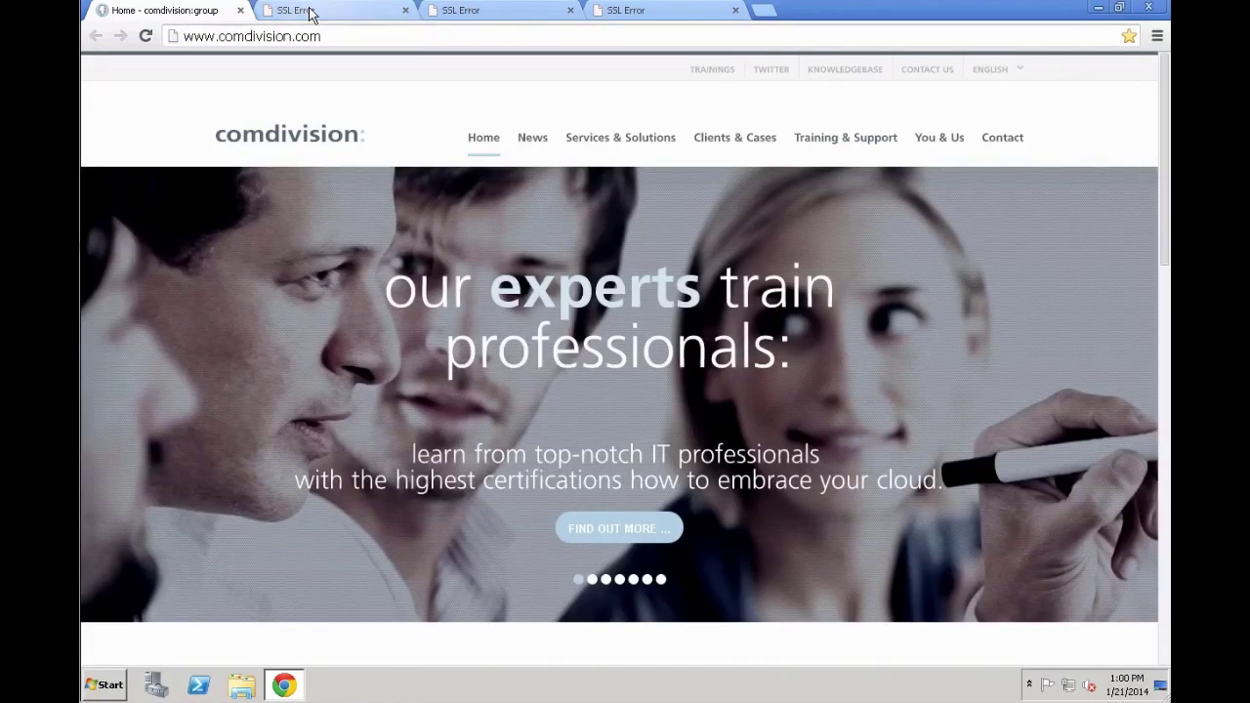
Proceed past both untrusted-certificate warnings in Chrome to reach the vCAC login page
click(308, 12)
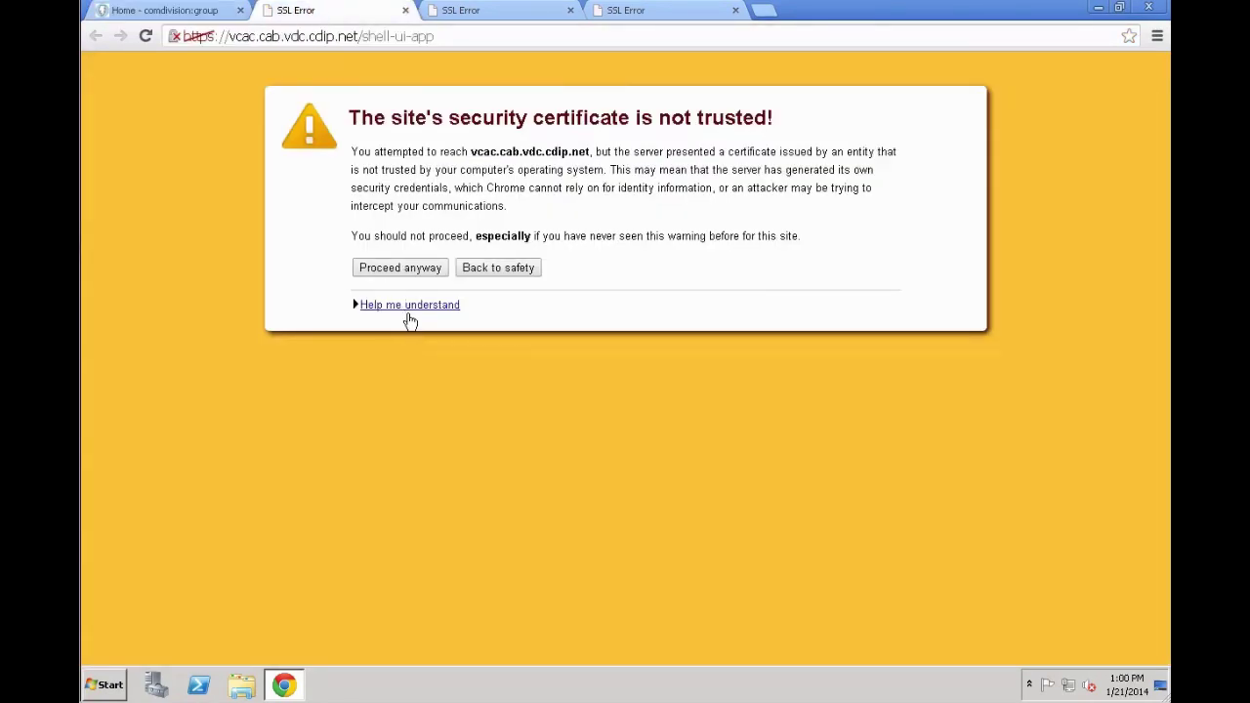
click(403, 275)
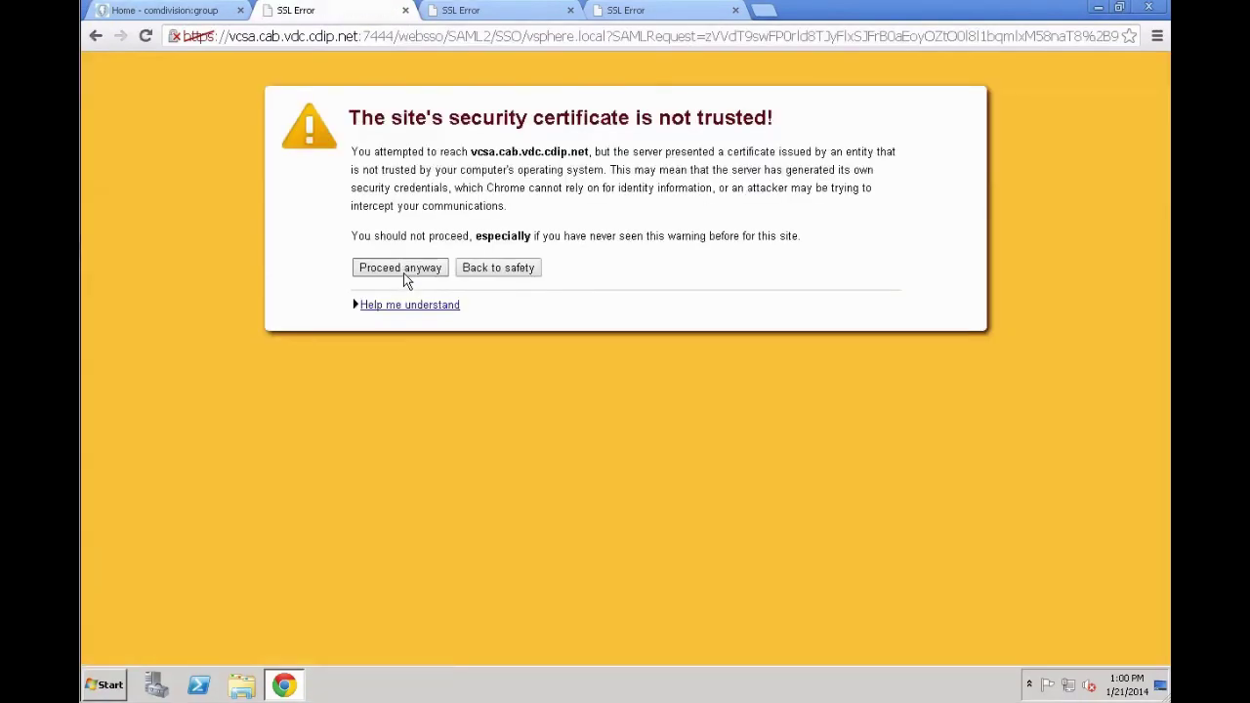
click(402, 276)
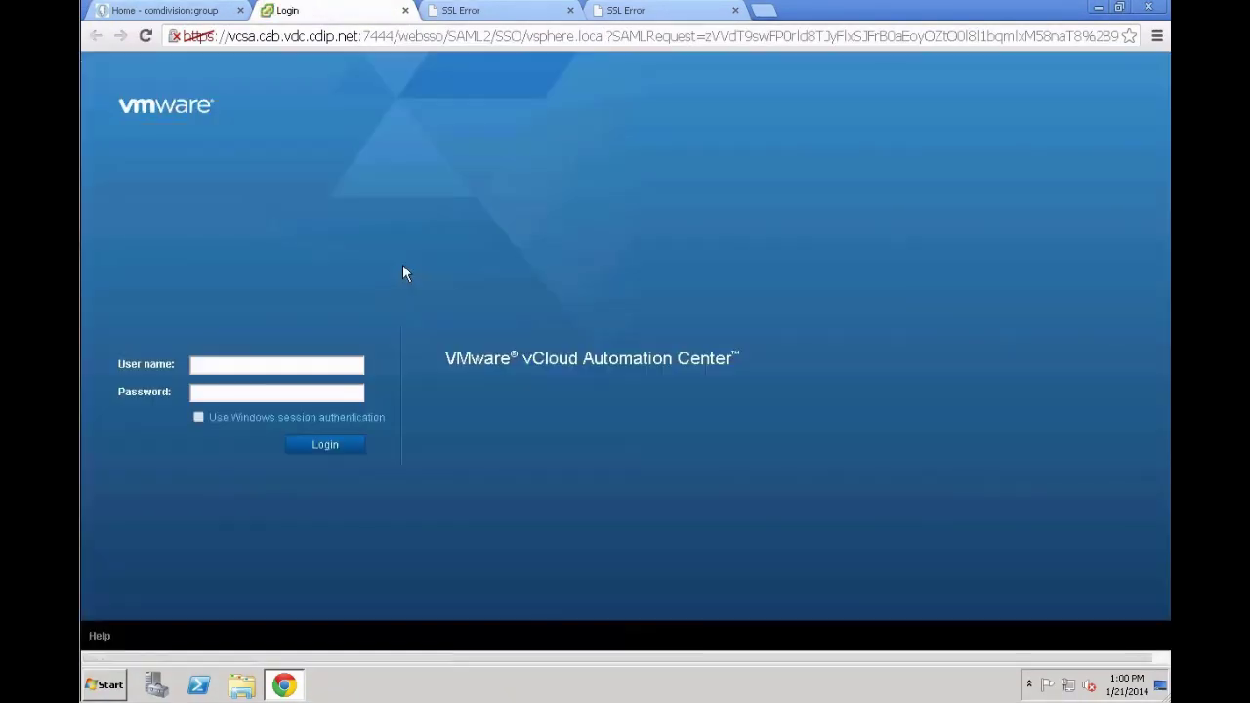
Log in with the administrator's user name and password, then go to the Infrastructure area
click(285, 358)
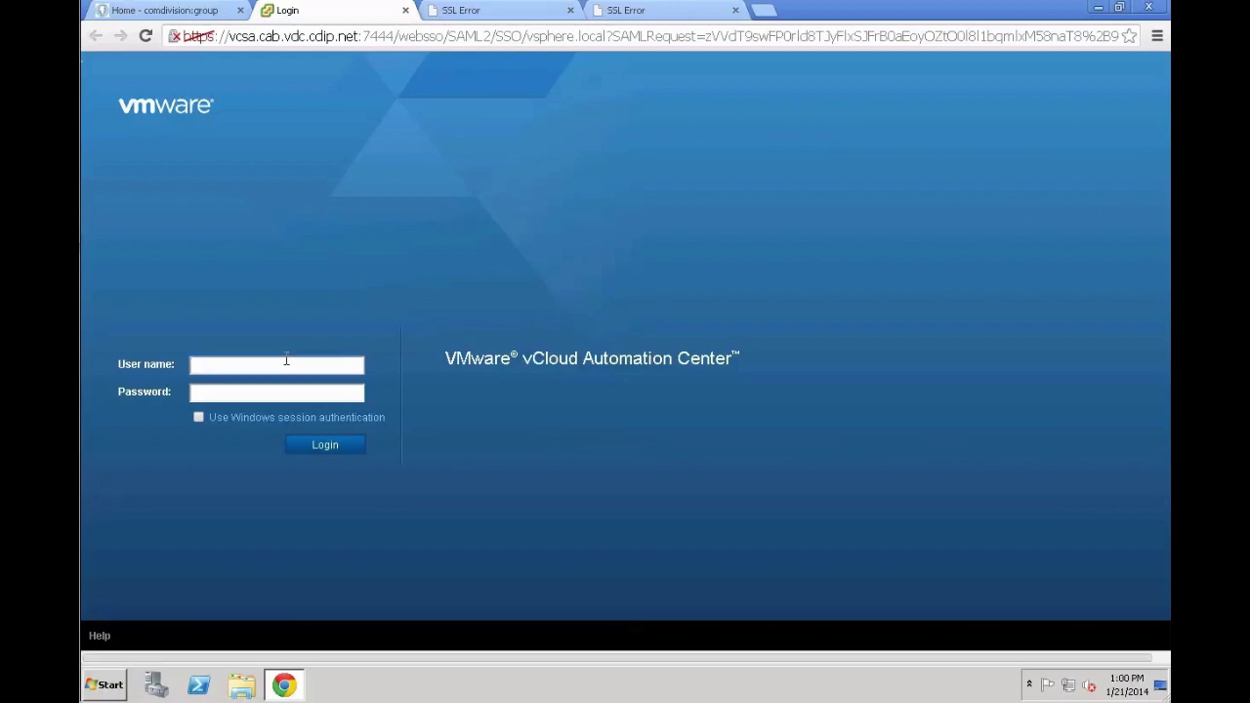
key(Tab)
text(**********)
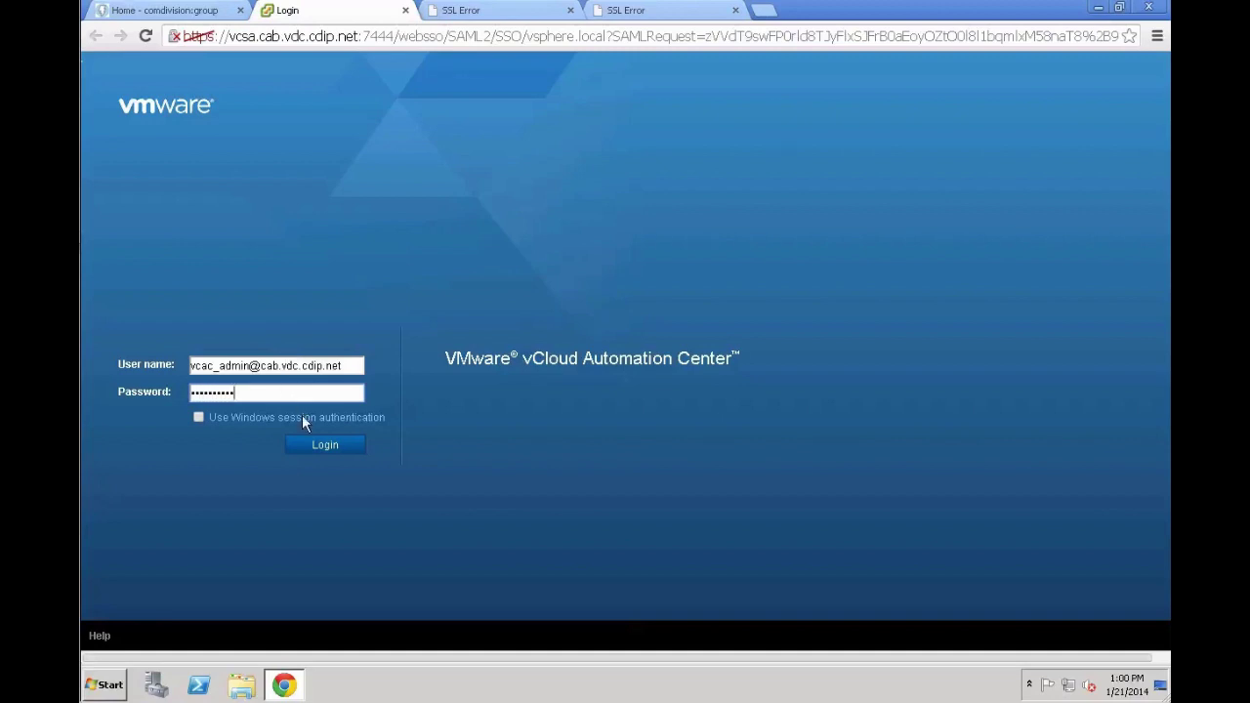
click(313, 452)
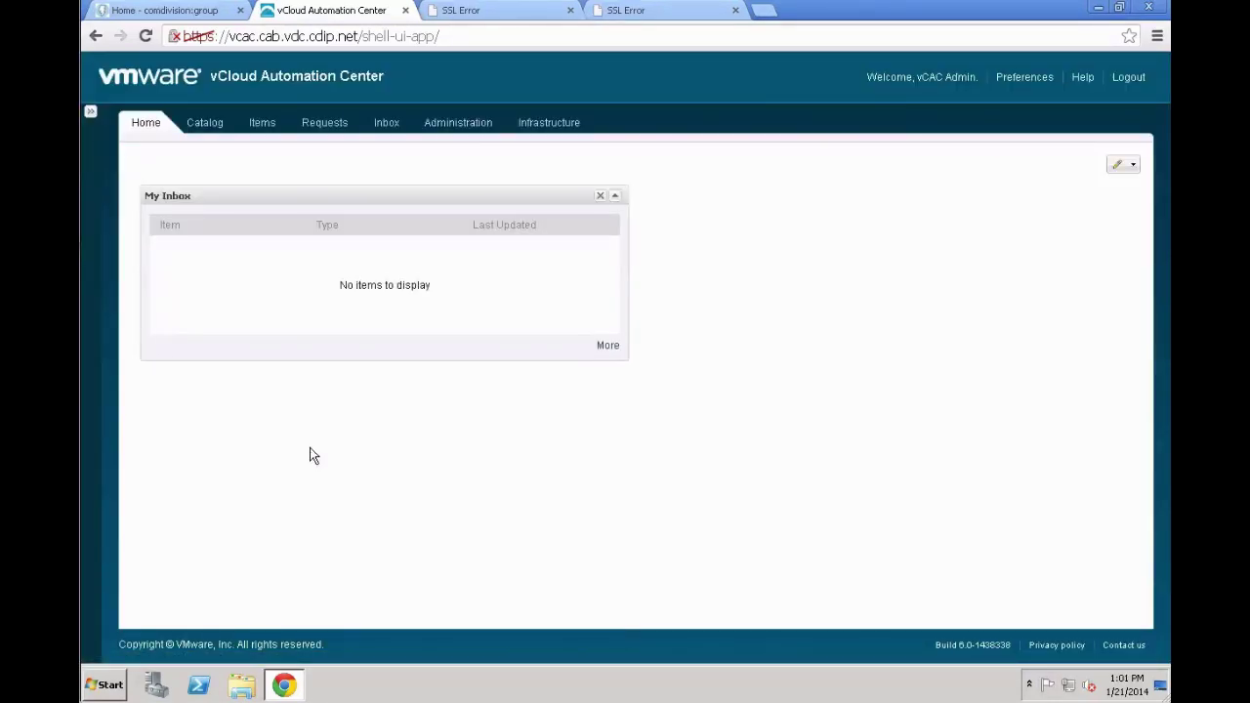
click(545, 127)
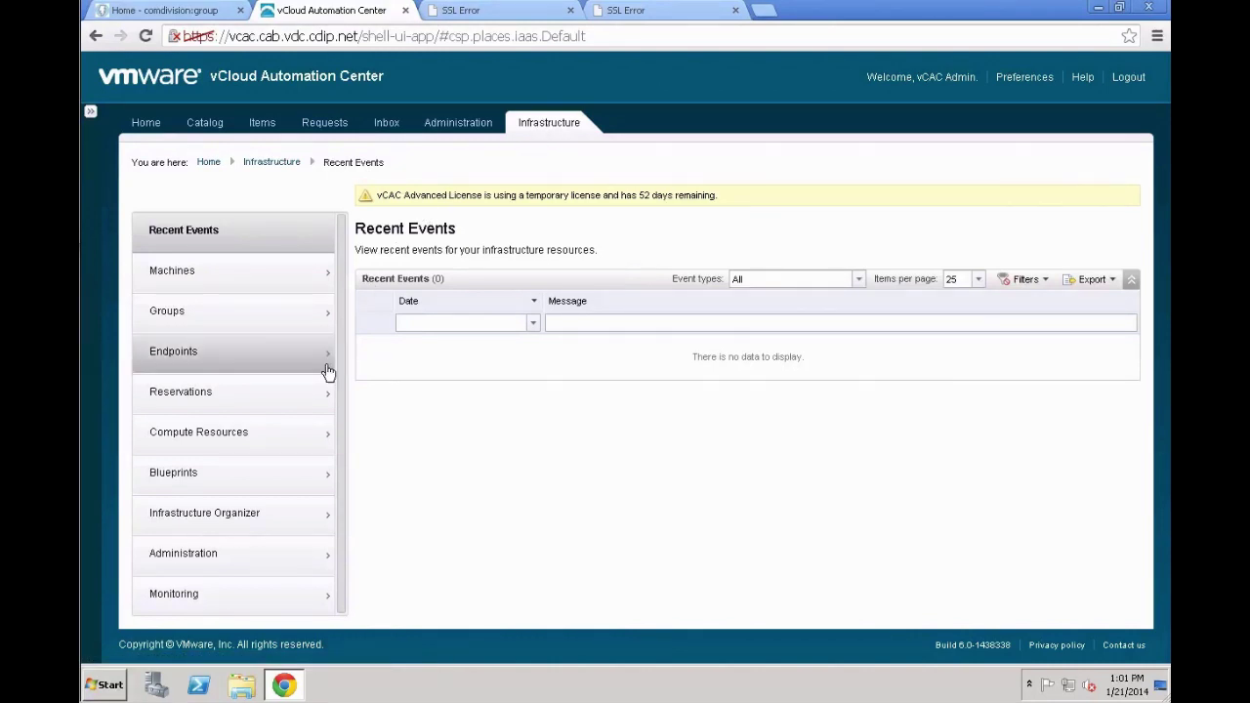
Navigate to Infrastructure > Blueprints > Blueprints to show the empty blueprint list
click(225, 473)
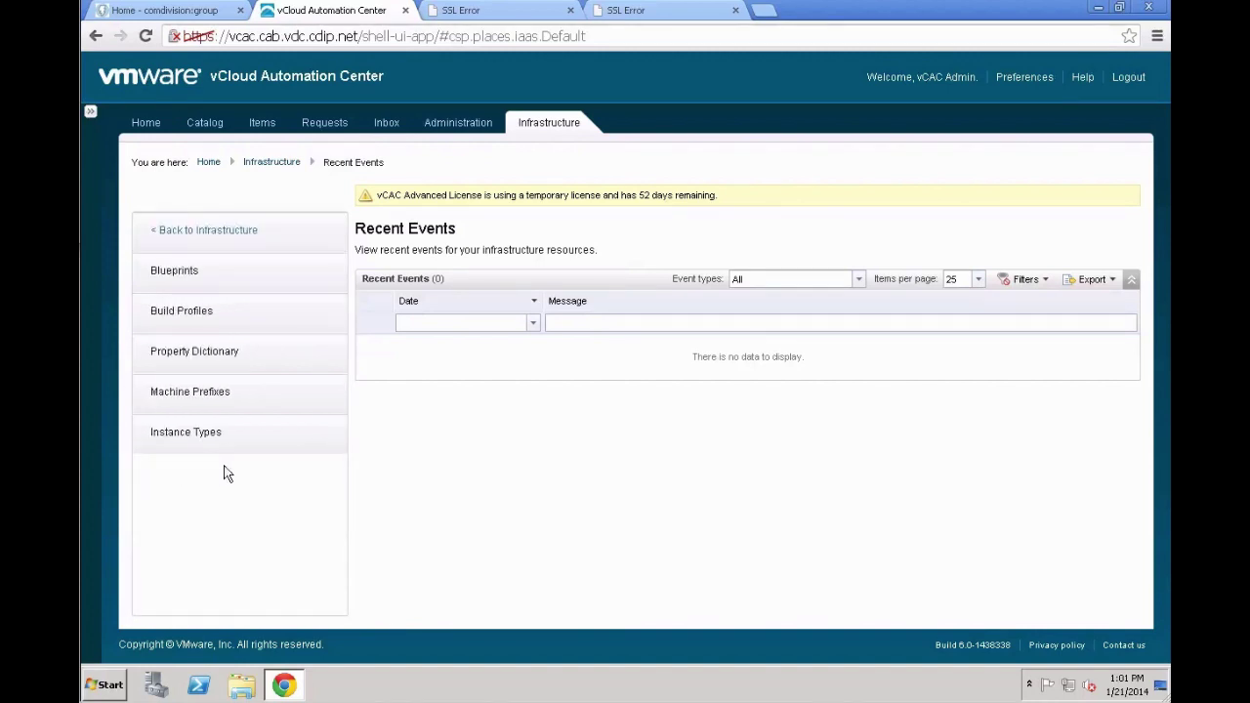
click(218, 264)
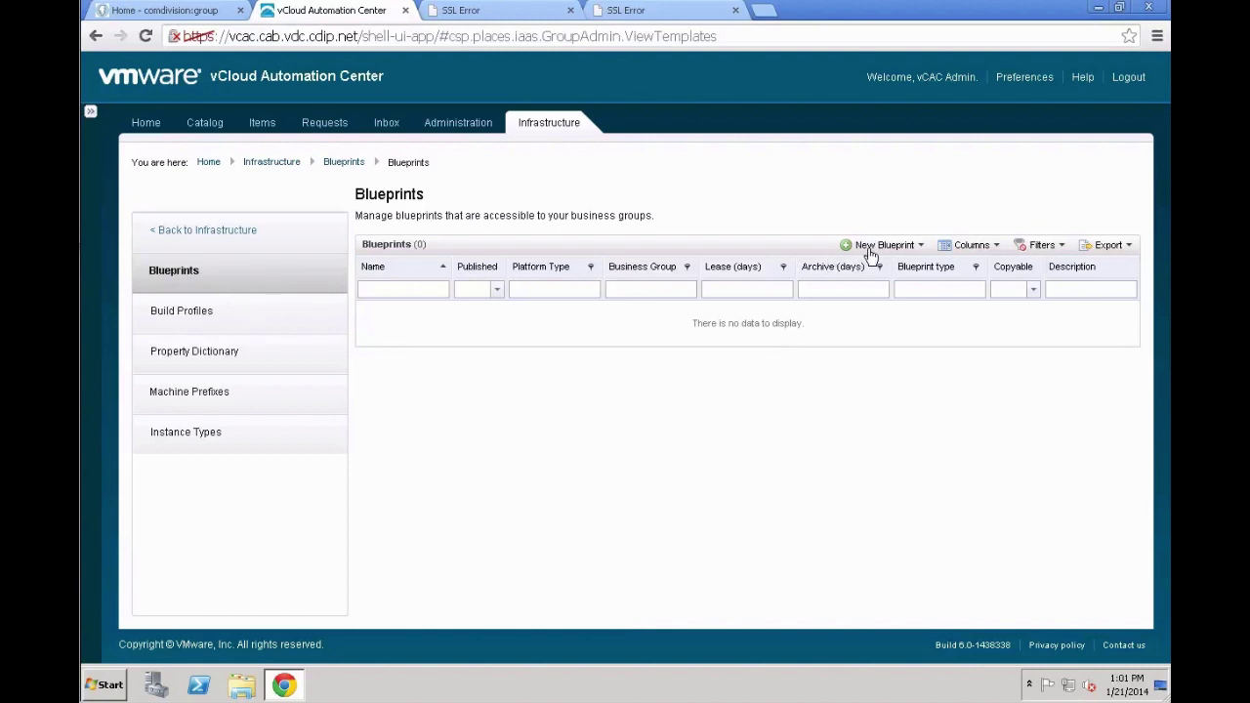
click(872, 250)
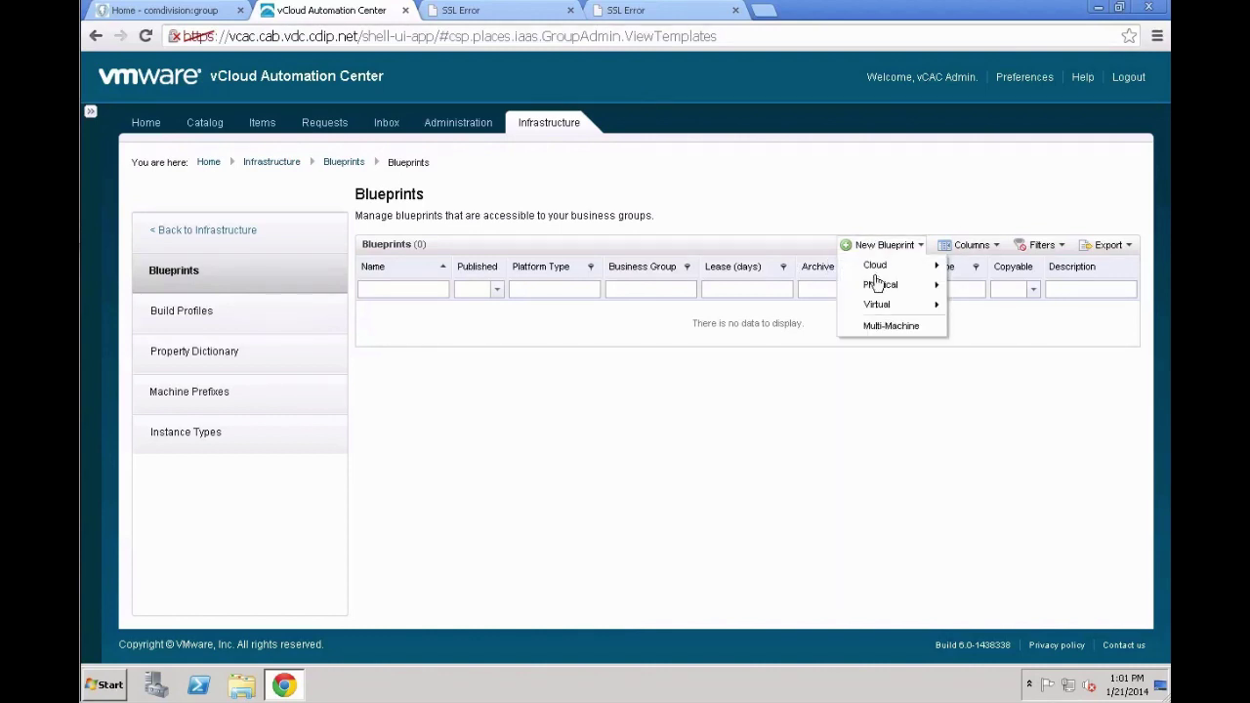
Create a new Virtual > vSphere (vCenter) blueprint named 'CentOS 6.4 Small'
mouse_move(908, 312)
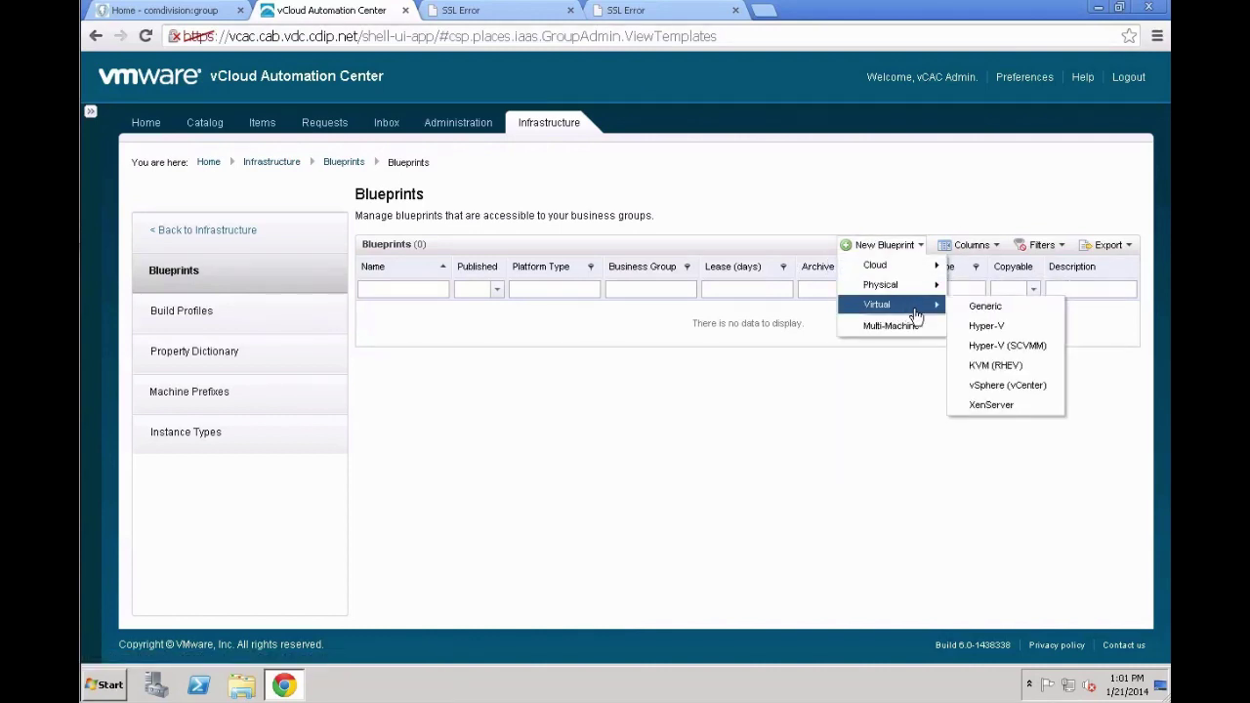
click(996, 384)
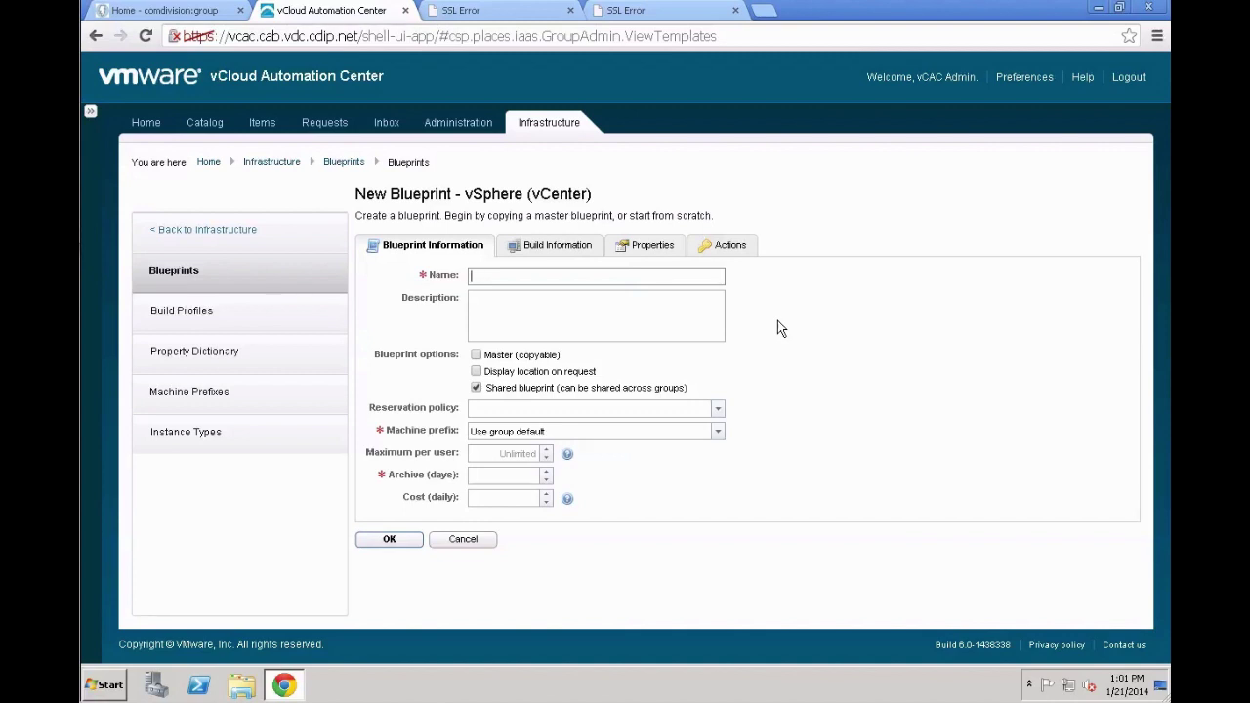
text(CentOS 6.4 Small)
Give the blueprint the description 'Master Blueprint of a CentOS 6.4 VM'
key(Tab)
text(Master)
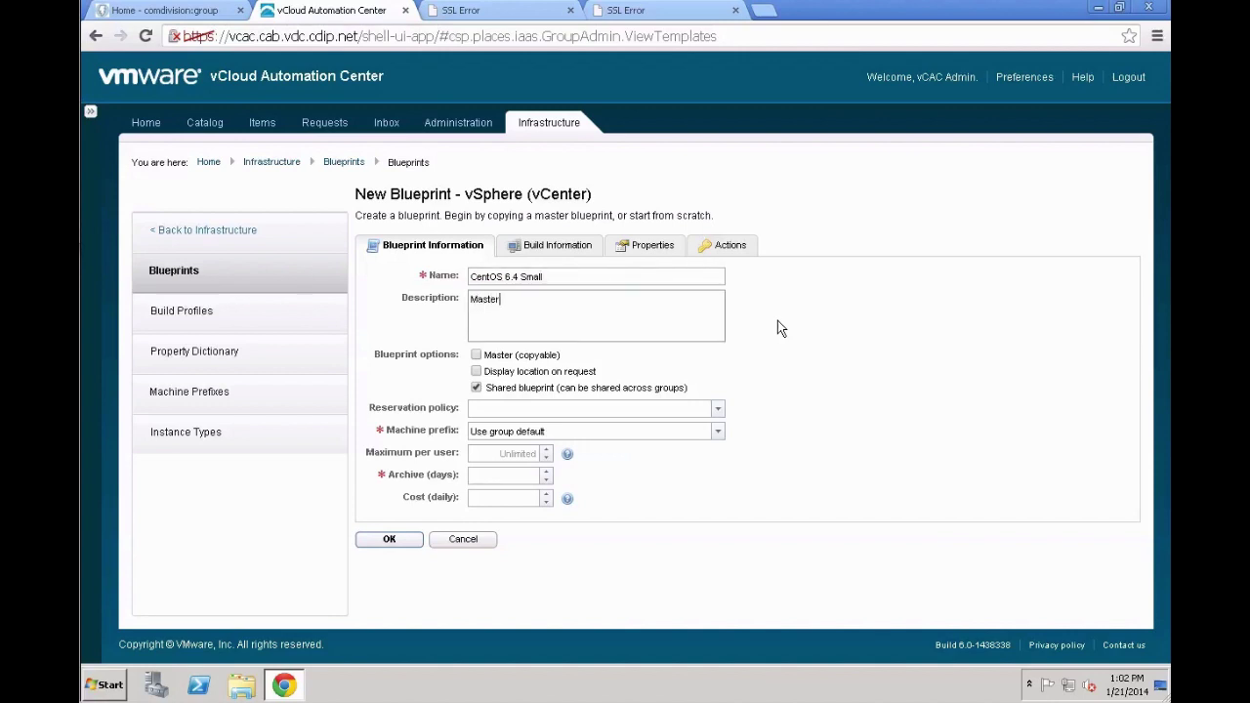
text( Blueprint of a CentOS 6)
text(.4 VN)
key(BackSpace)
text(M)
Set reservation policy computePolicyA, machine prefix Use group default, archive 1 day and daily cost 10
click(498, 408)
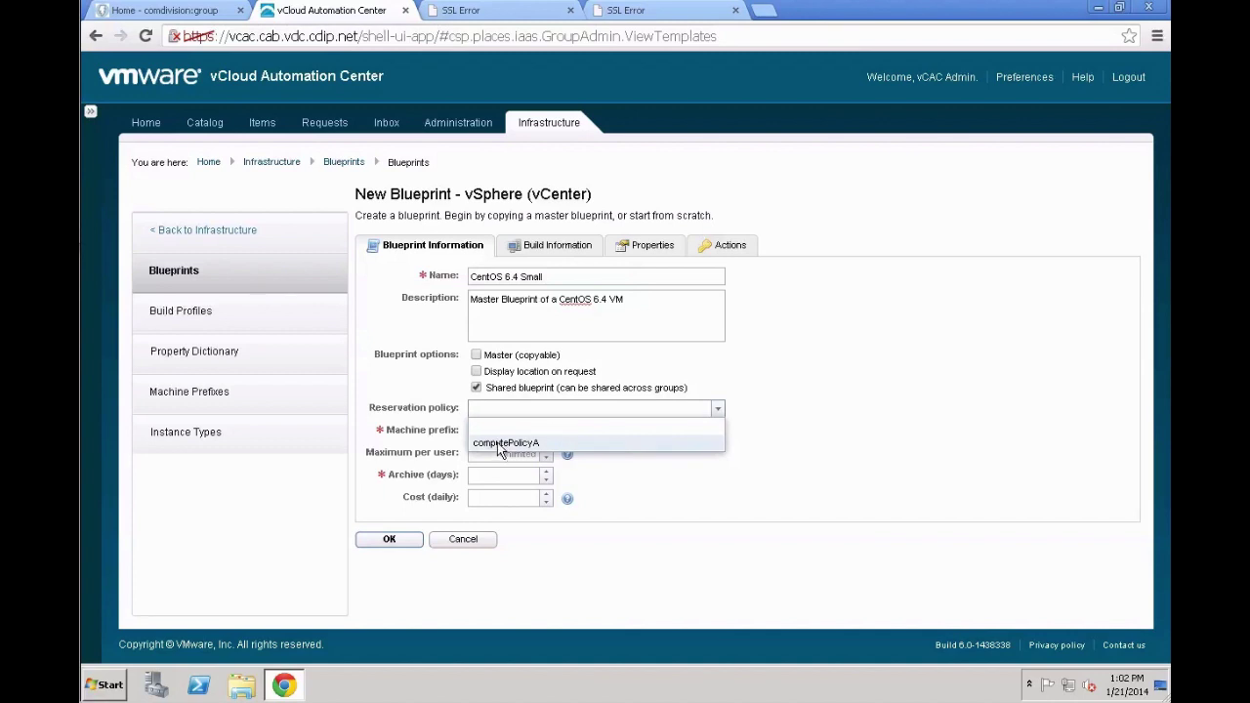
click(498, 444)
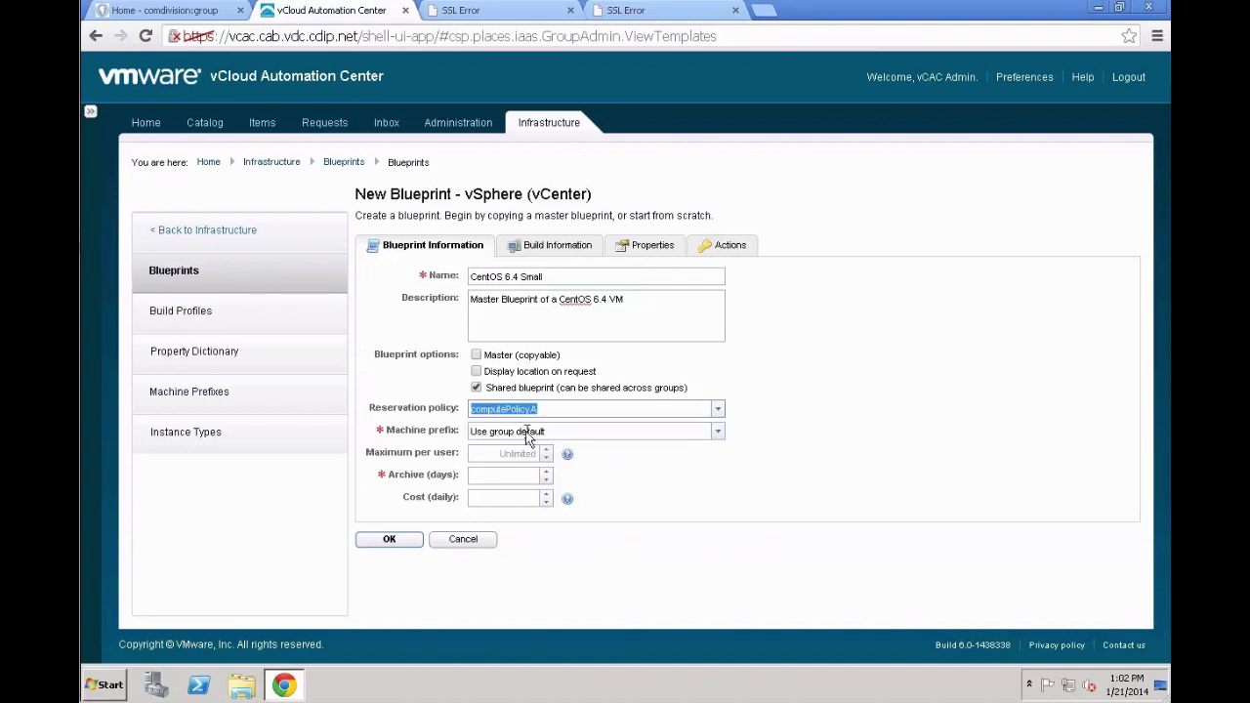
click(525, 431)
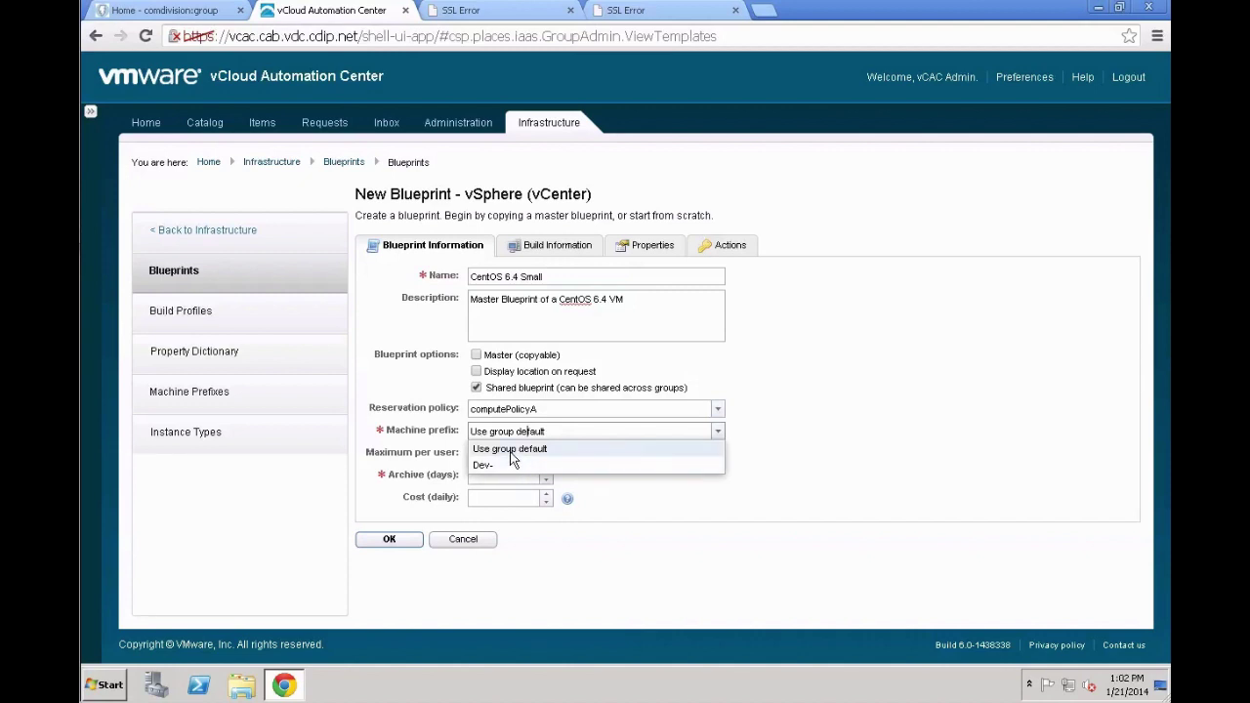
click(510, 451)
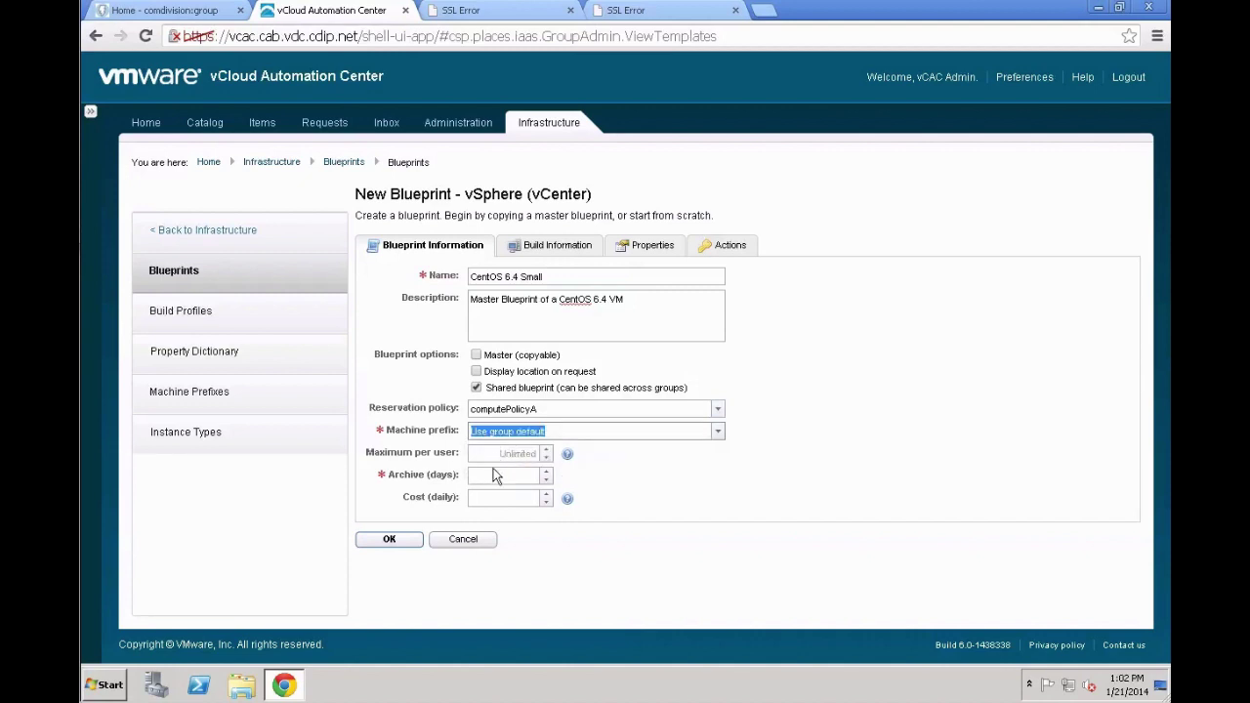
click(495, 476)
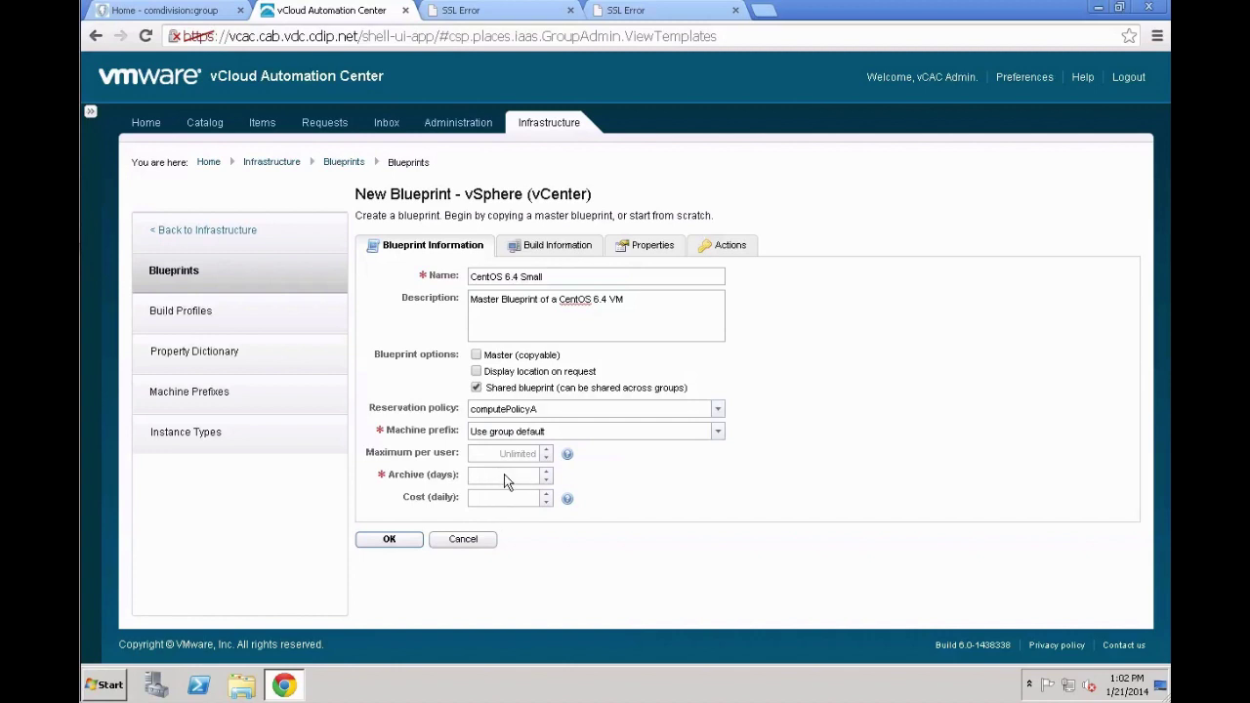
text(1)
click(508, 496)
text(10)
click(546, 256)
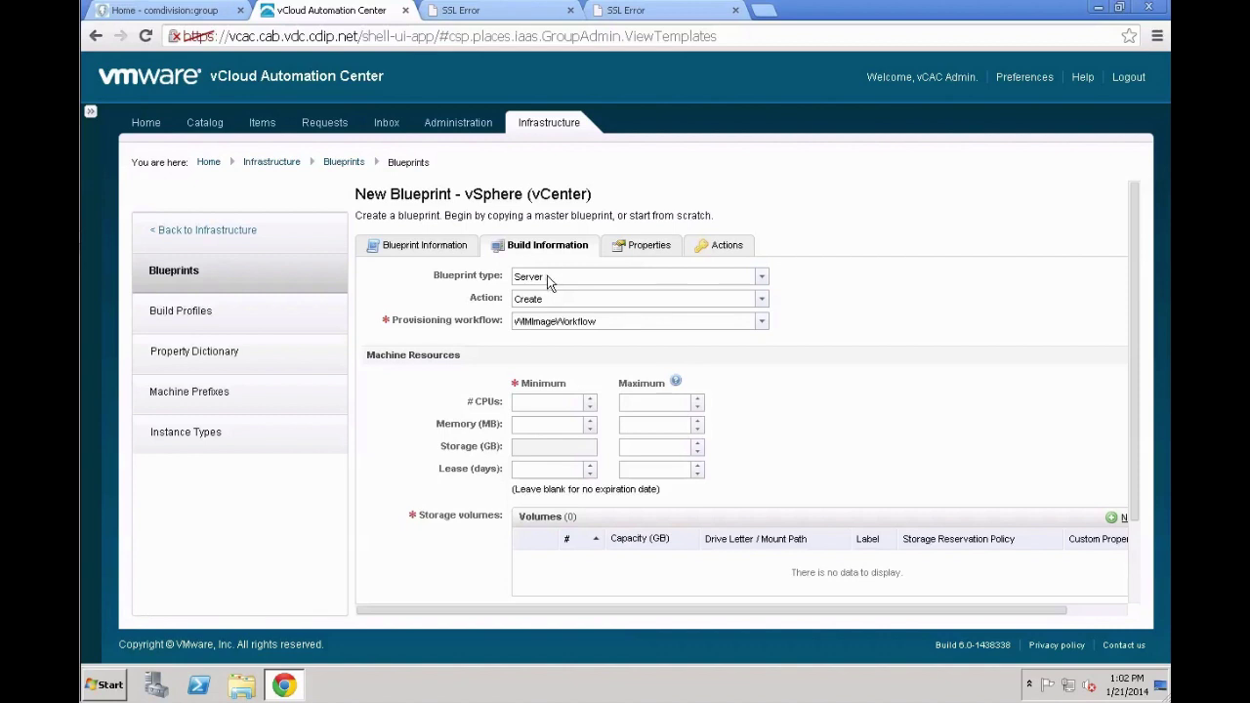
Set the build action to Linked Clone with CloneWorkflow and pick the Centos-6.4 machine to clone
click(571, 298)
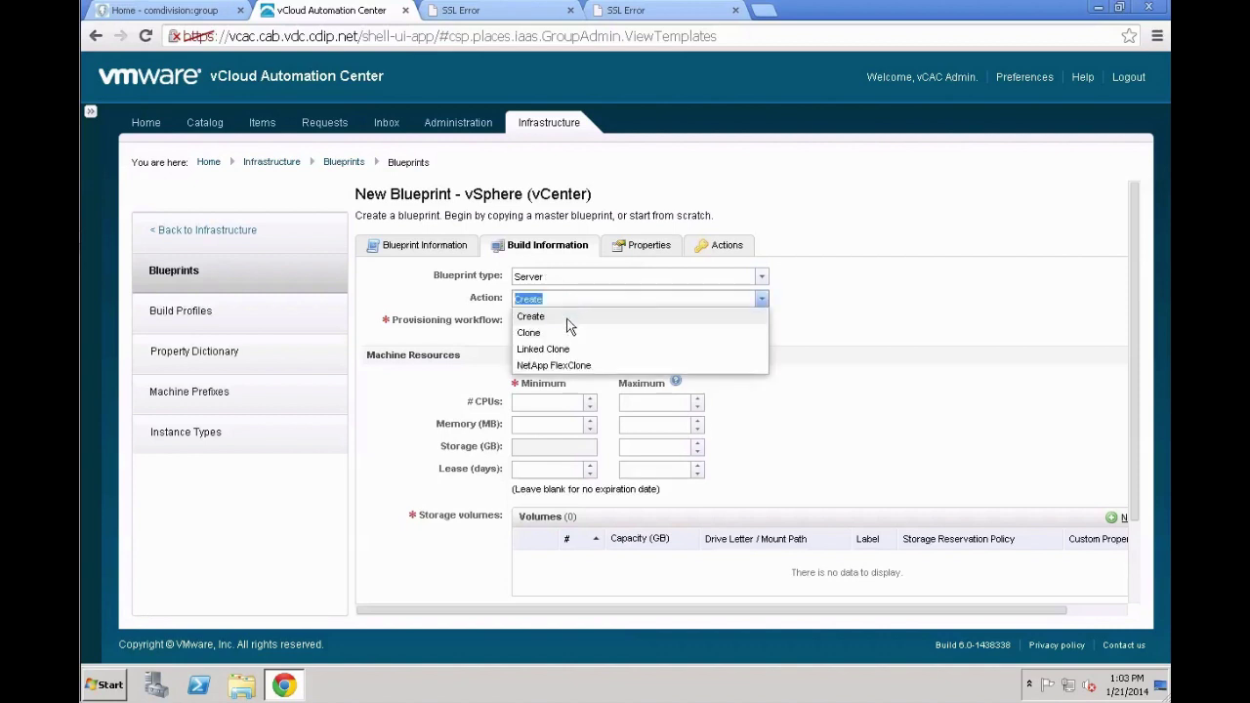
click(543, 350)
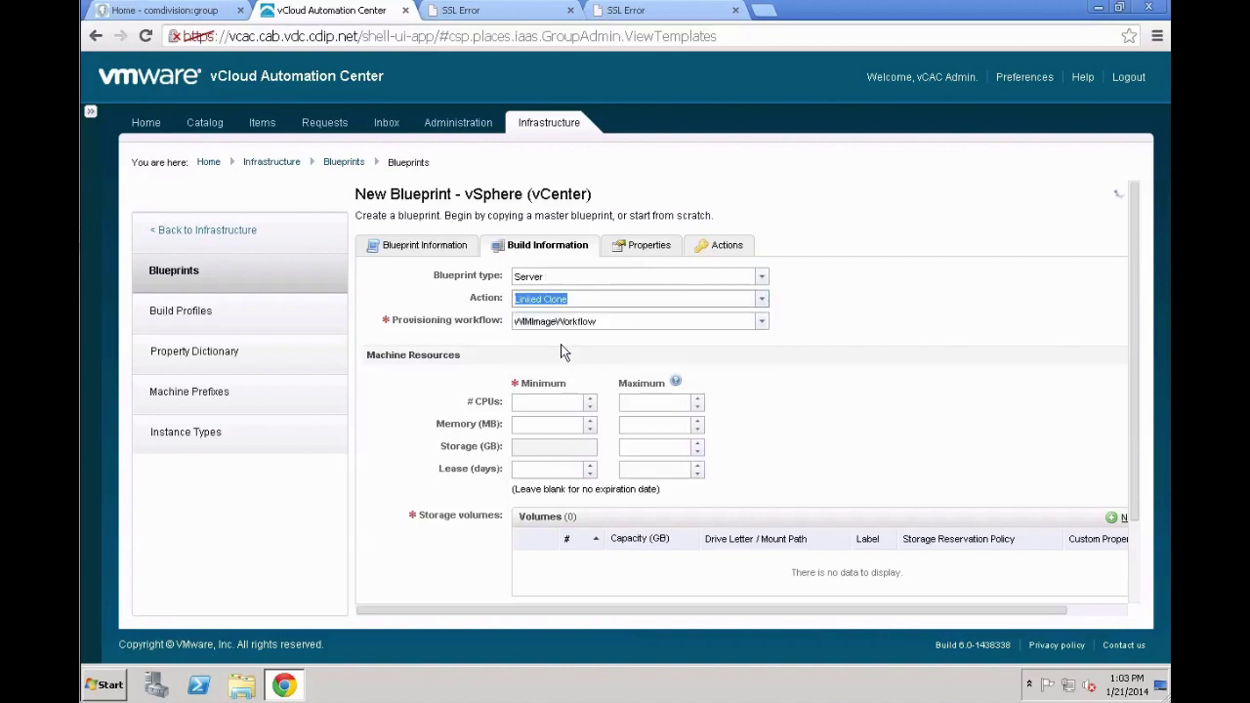
click(573, 327)
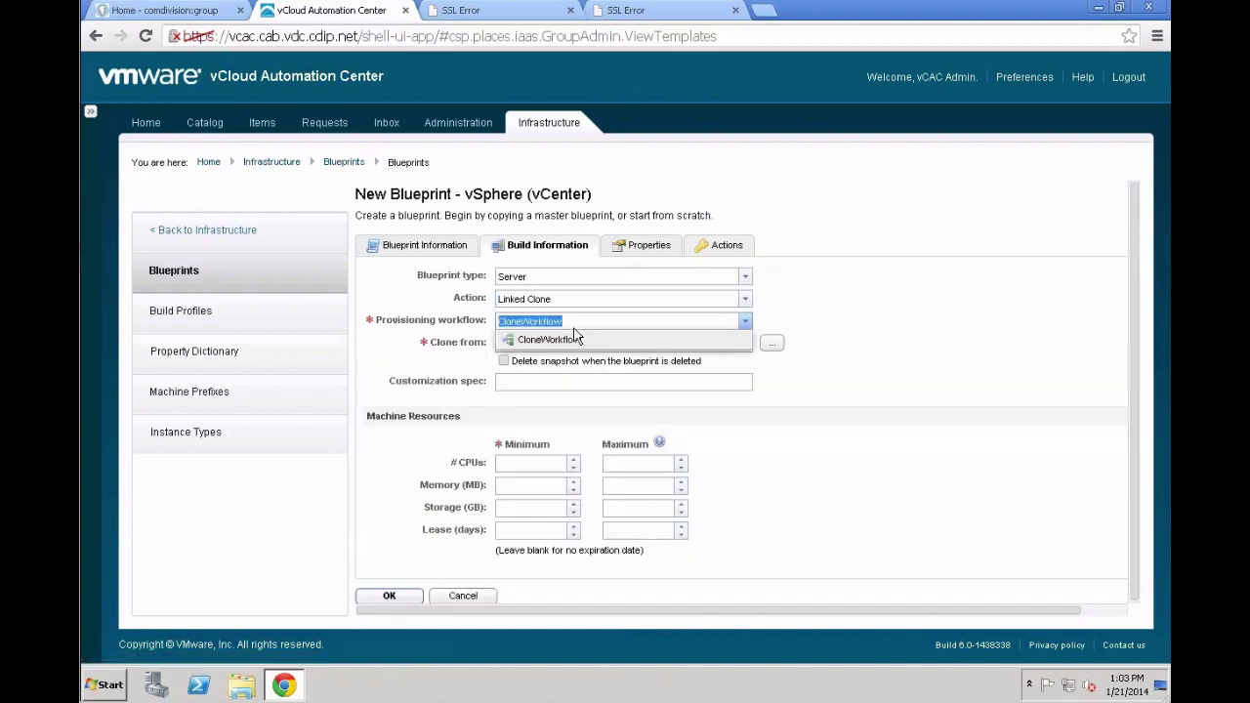
click(576, 333)
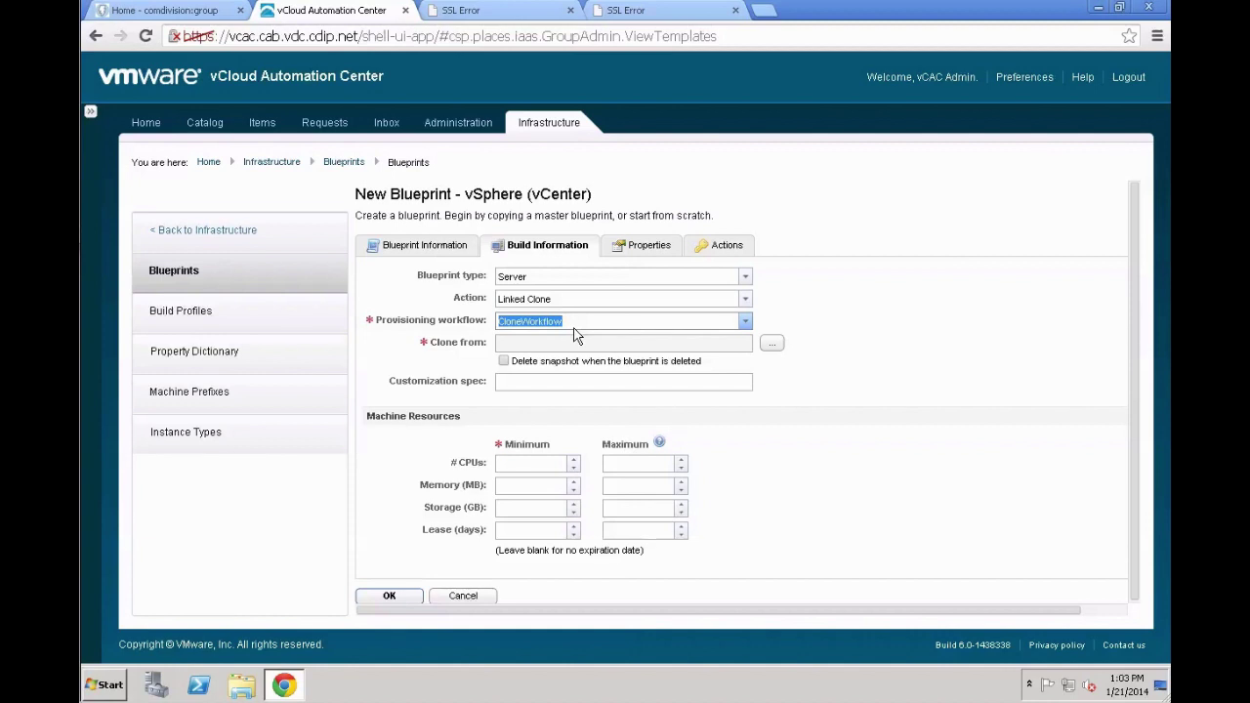
click(779, 346)
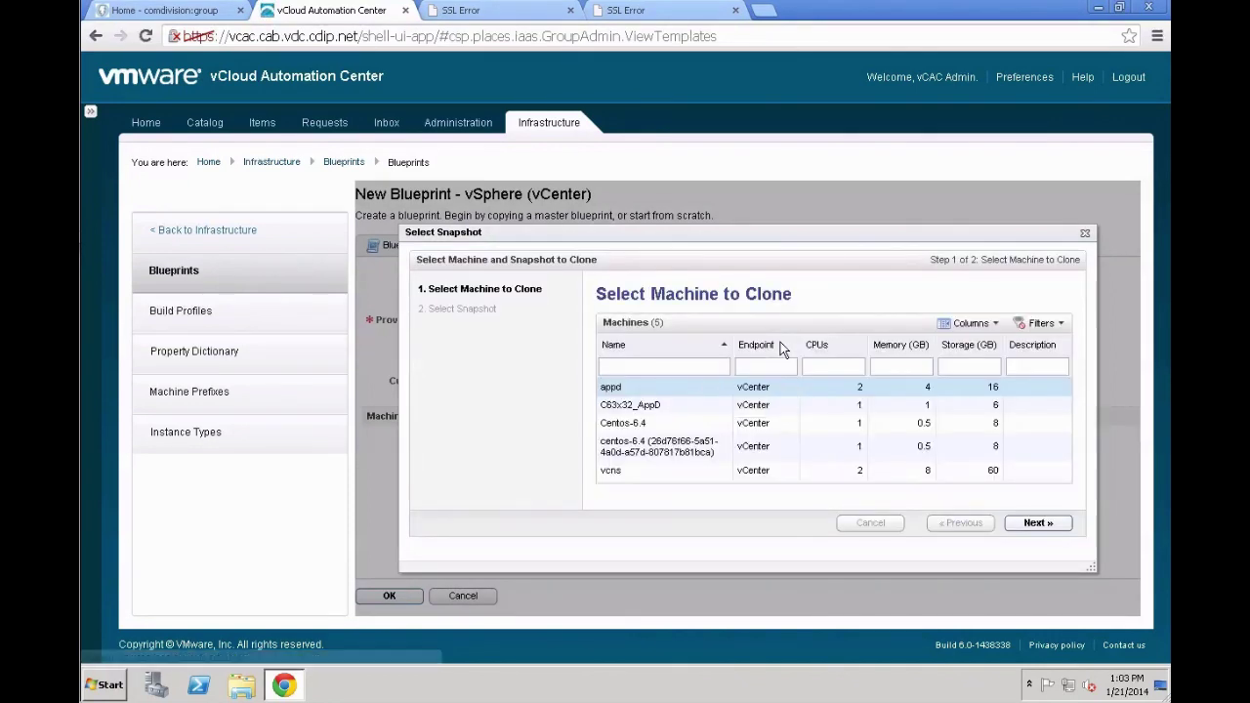
click(712, 427)
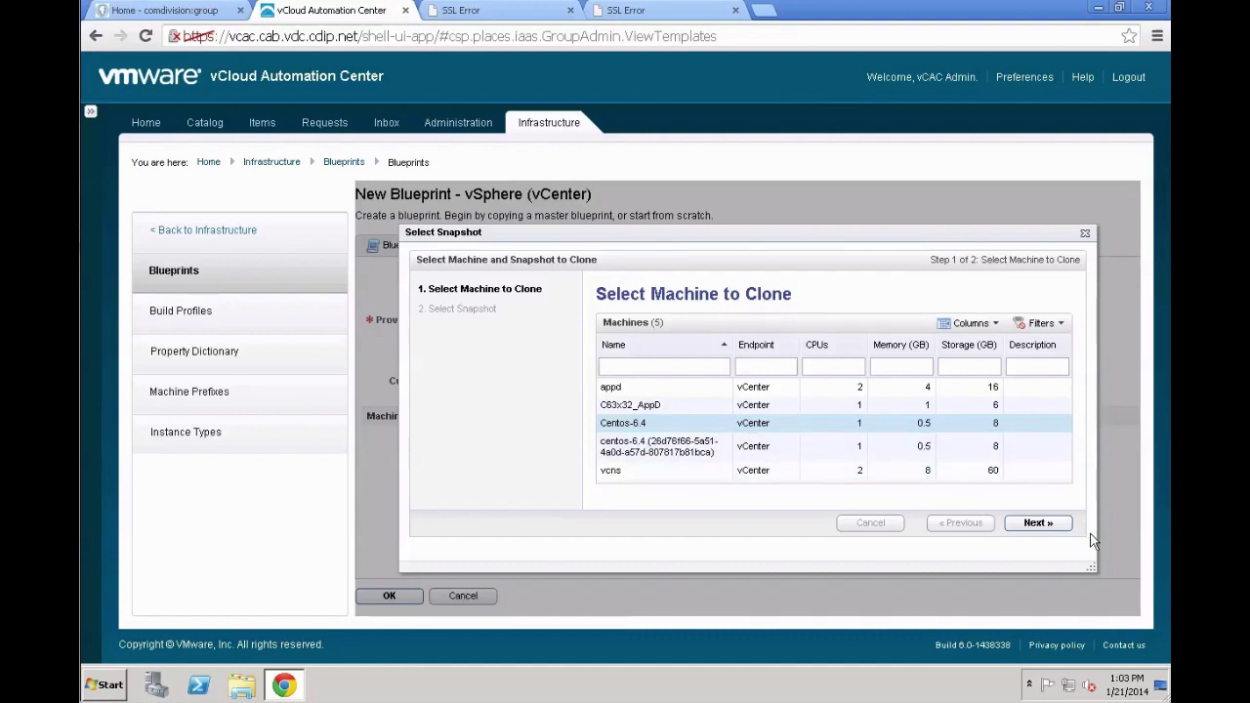
Select the LinkedCloneMaster snapshot of Centos-6.4 and confirm it as the clone source
click(1050, 528)
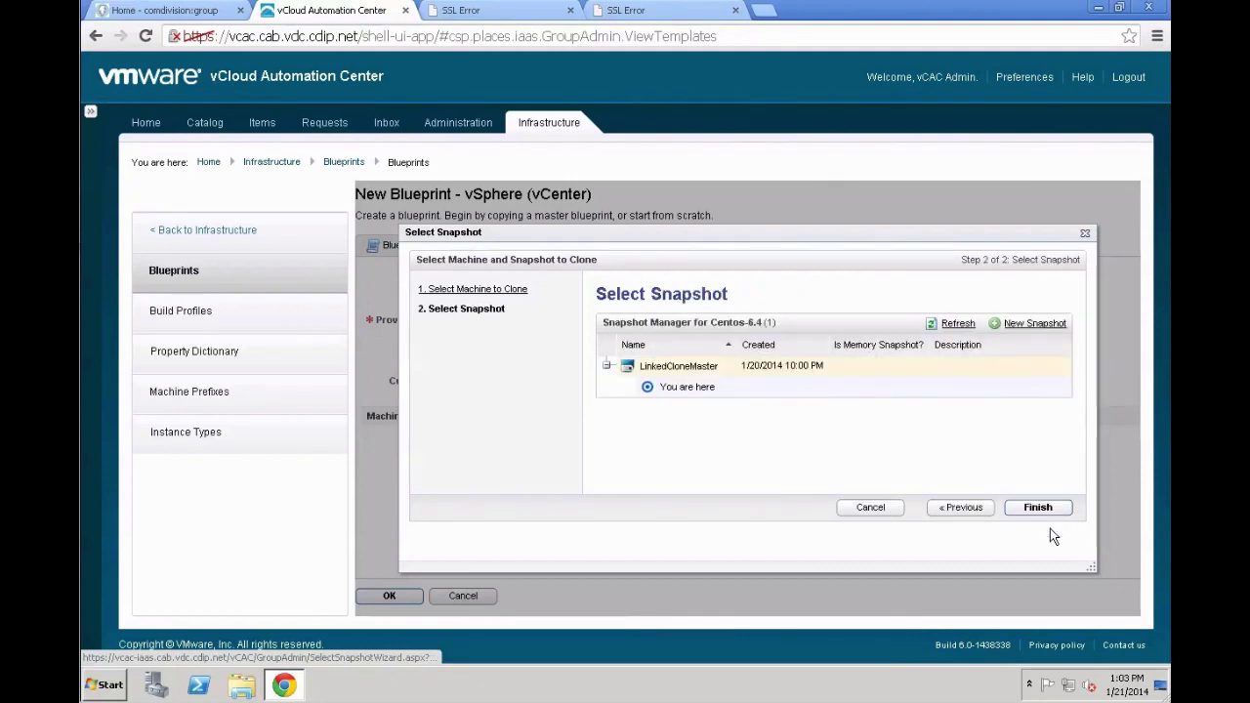
click(1037, 509)
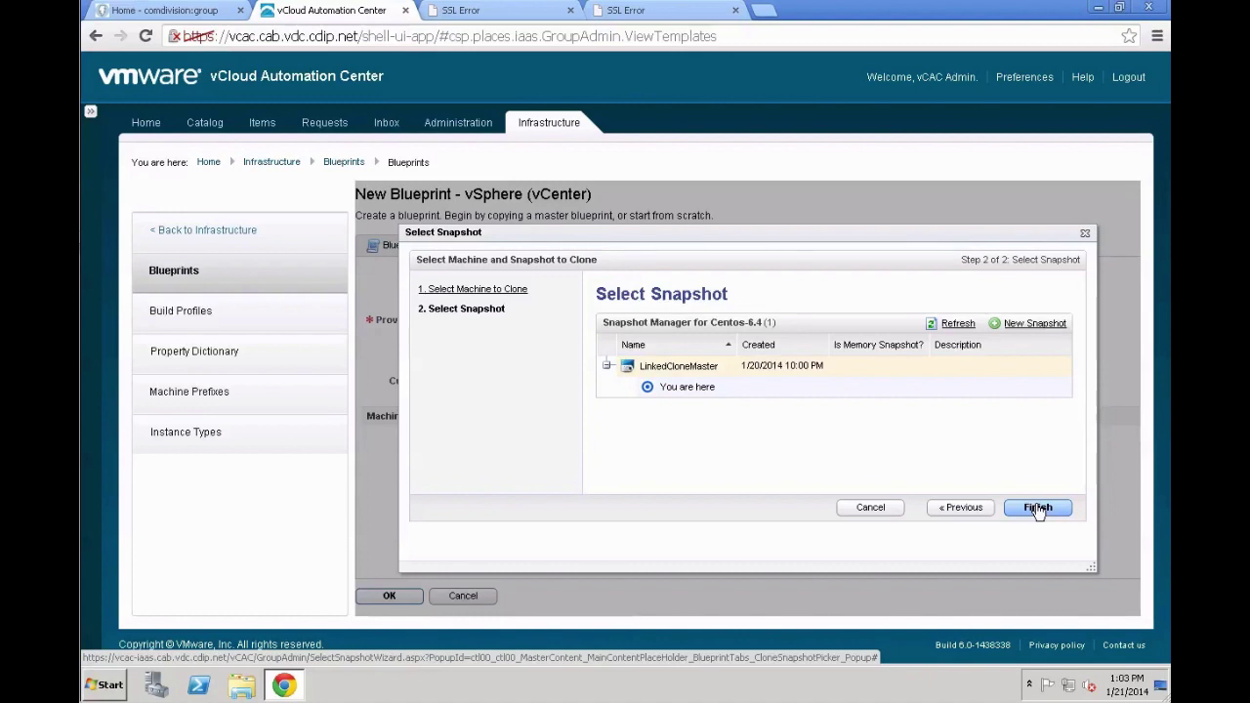
click(1038, 508)
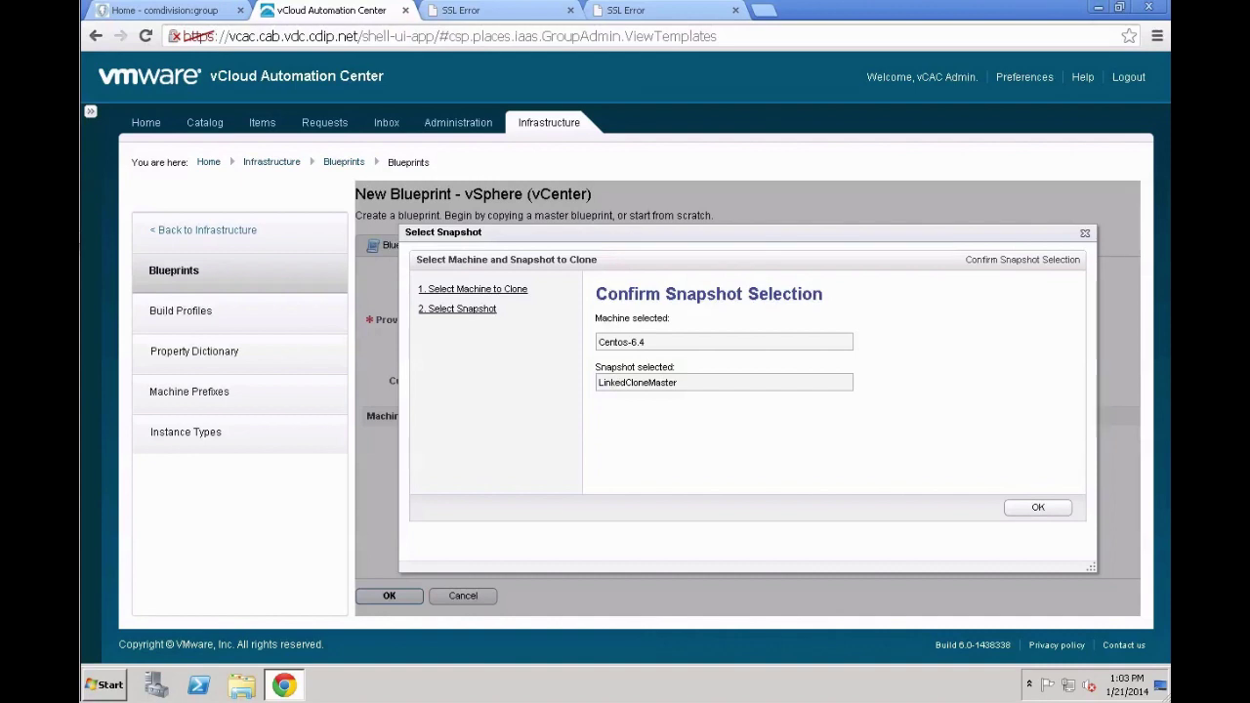
click(1032, 510)
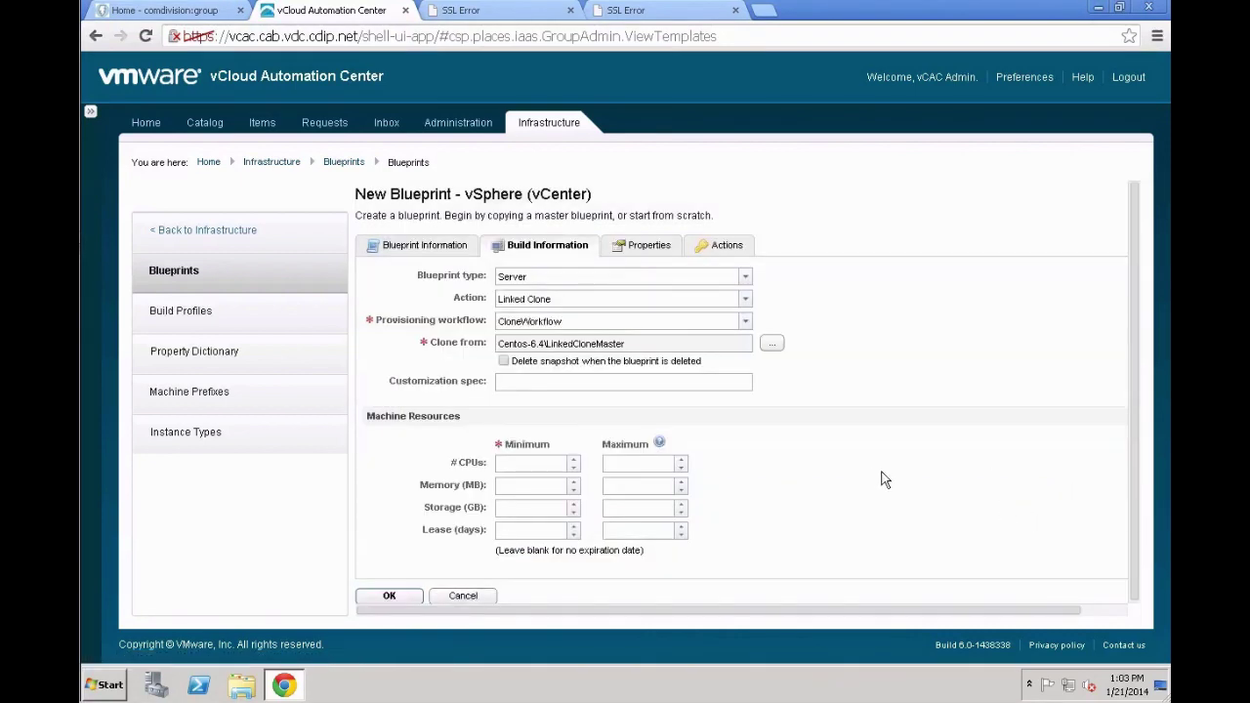
Enter customization spec 'centos' and a CPU range of 1 to 2
click(710, 380)
text(cebn)
key(BackSpace)
key(BackSpace)
text(ntos)
key(Tab)
text(1)
key(Tab)
text(2)
Set memory to 512–2048 MB and storage to 8–16 GB
key(Tab)
text(512)
key(Tab)
text(20487)
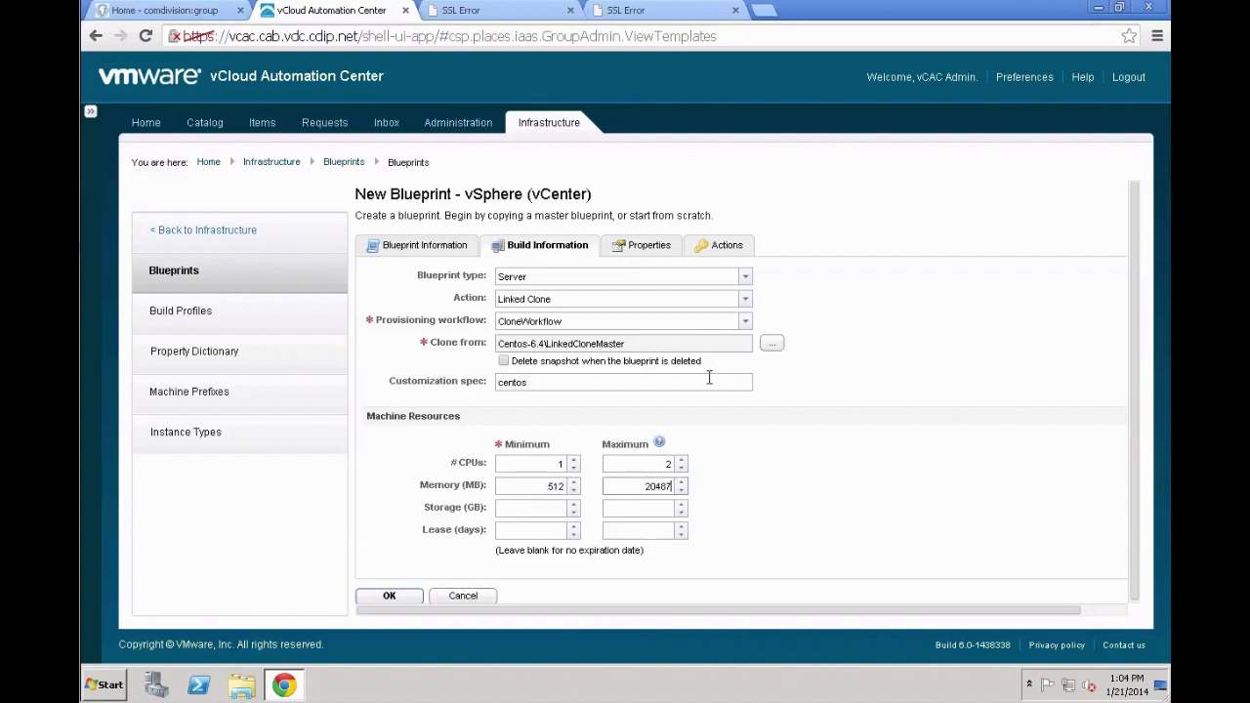
key(BackSpace)
key(Tab)
text(8)
key(Tab)
text(16)
key(Tab)
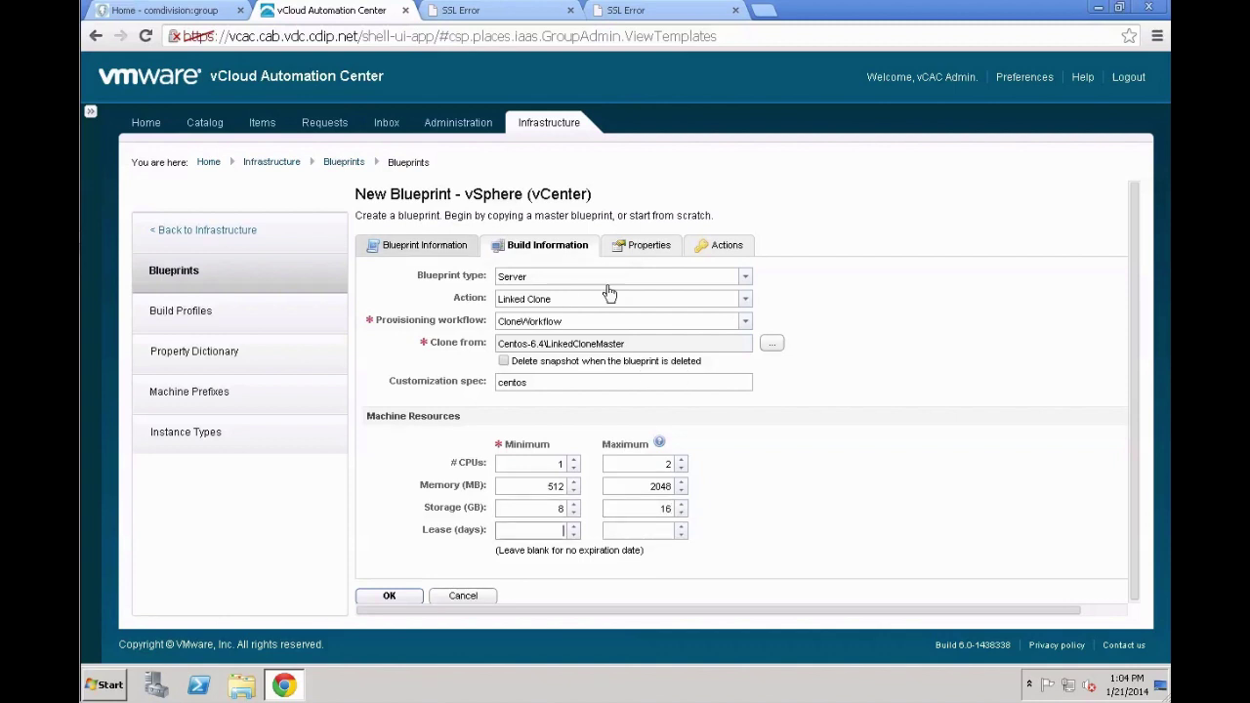
click(627, 249)
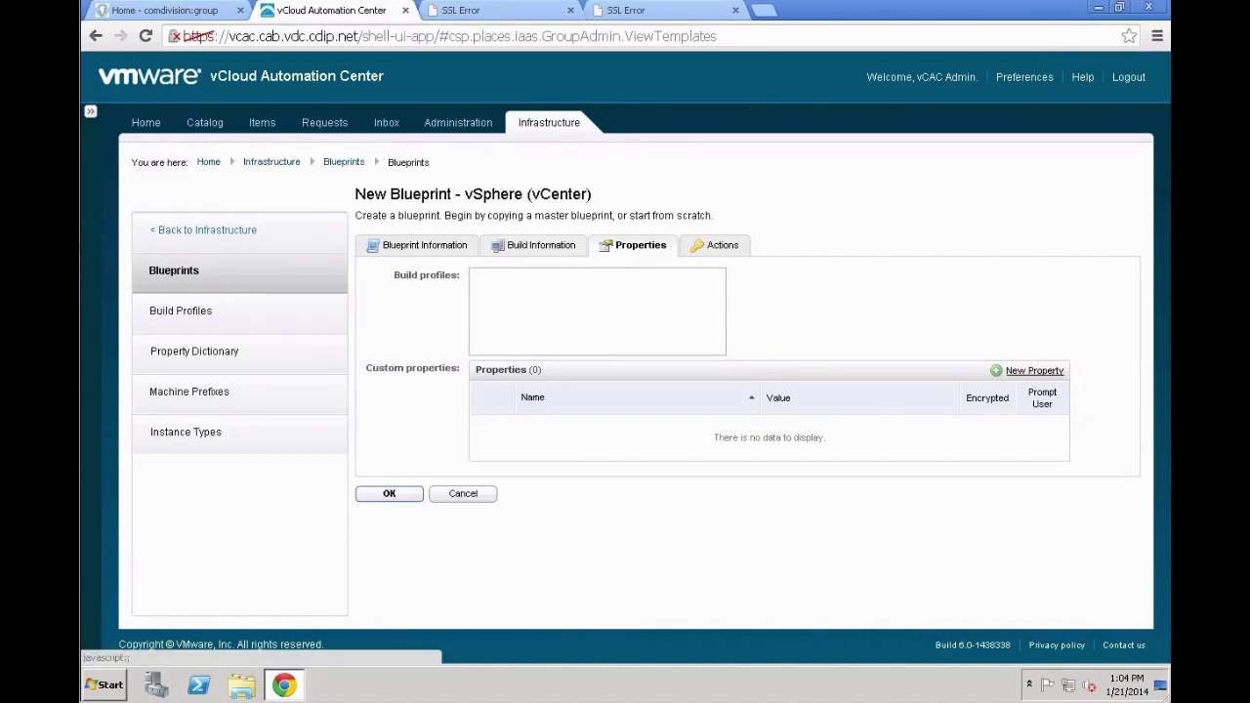
Add and save a property row VMware.VirtualCenter.OperatingSystem with value rhel6Guest
click(1040, 371)
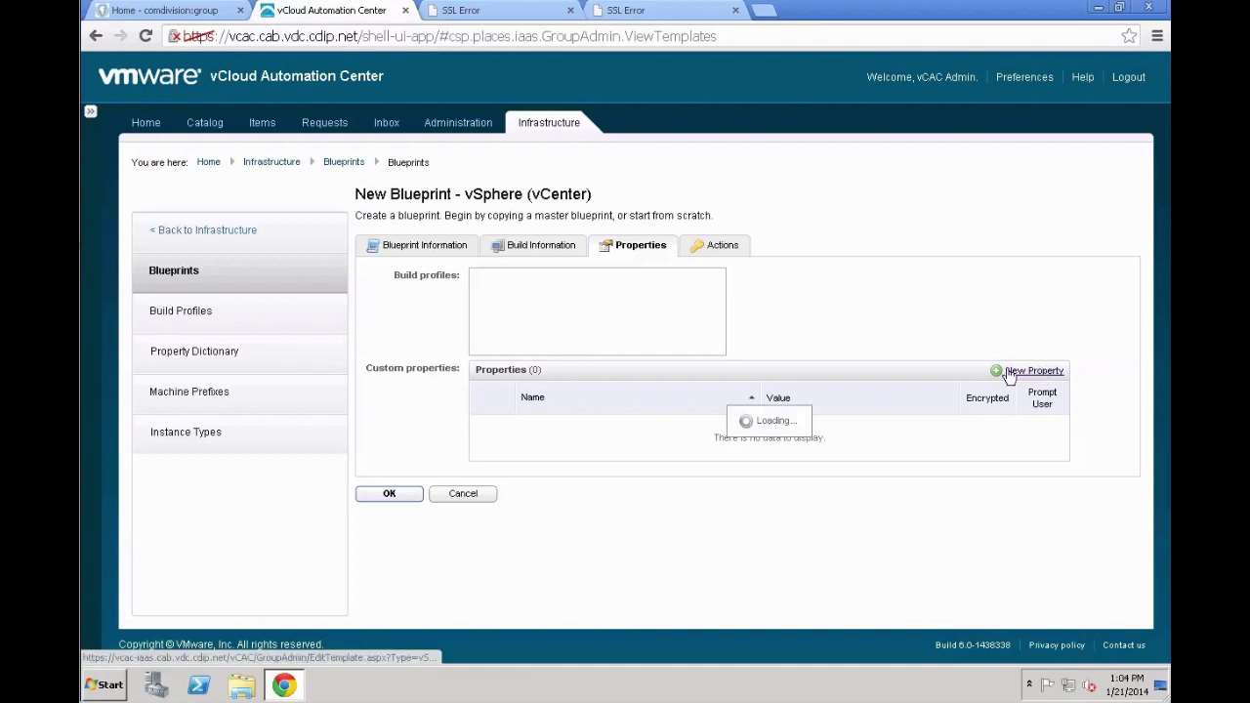
text(V)
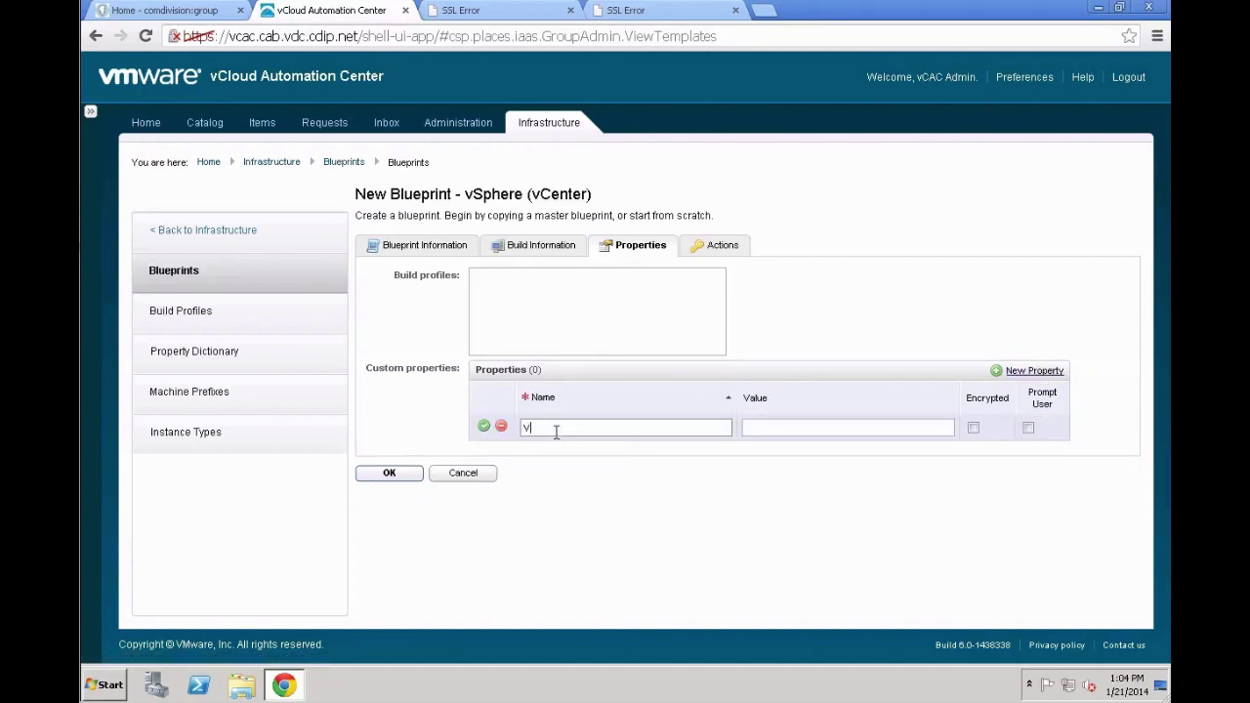
text(Mware.VirtualCenter.OperatingSystem)
key(Tab)
text(rhel6Guest)
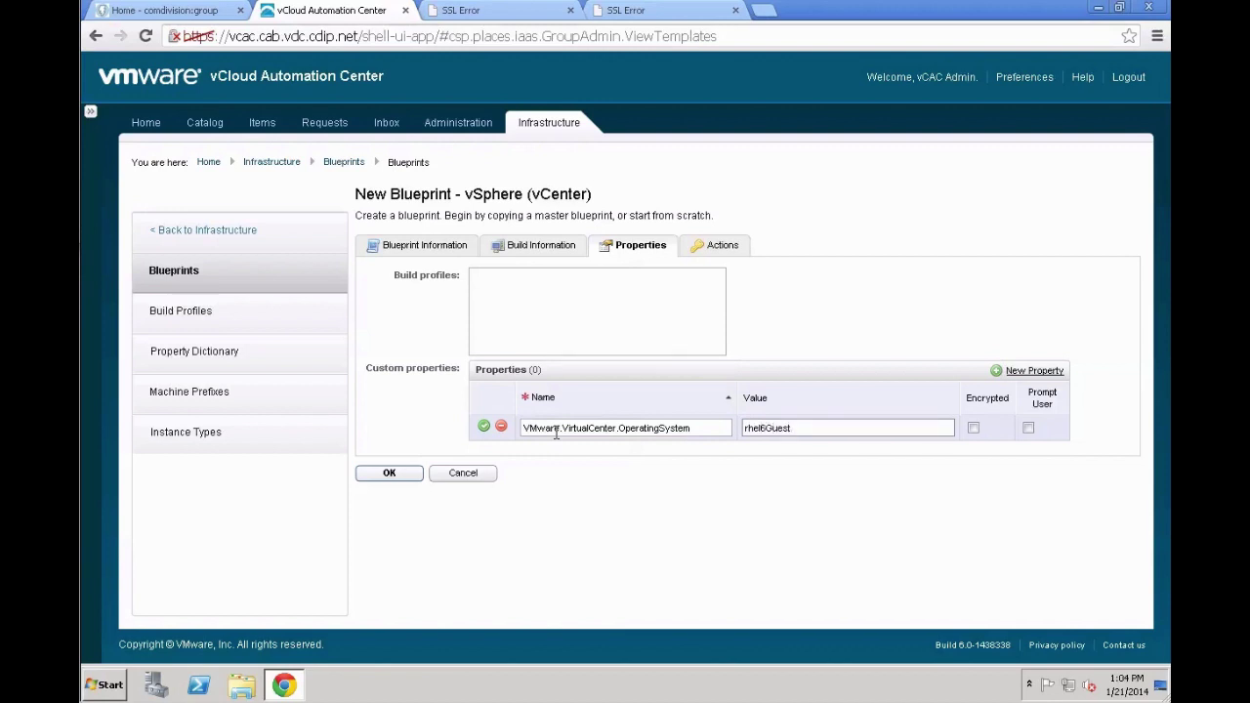
click(485, 426)
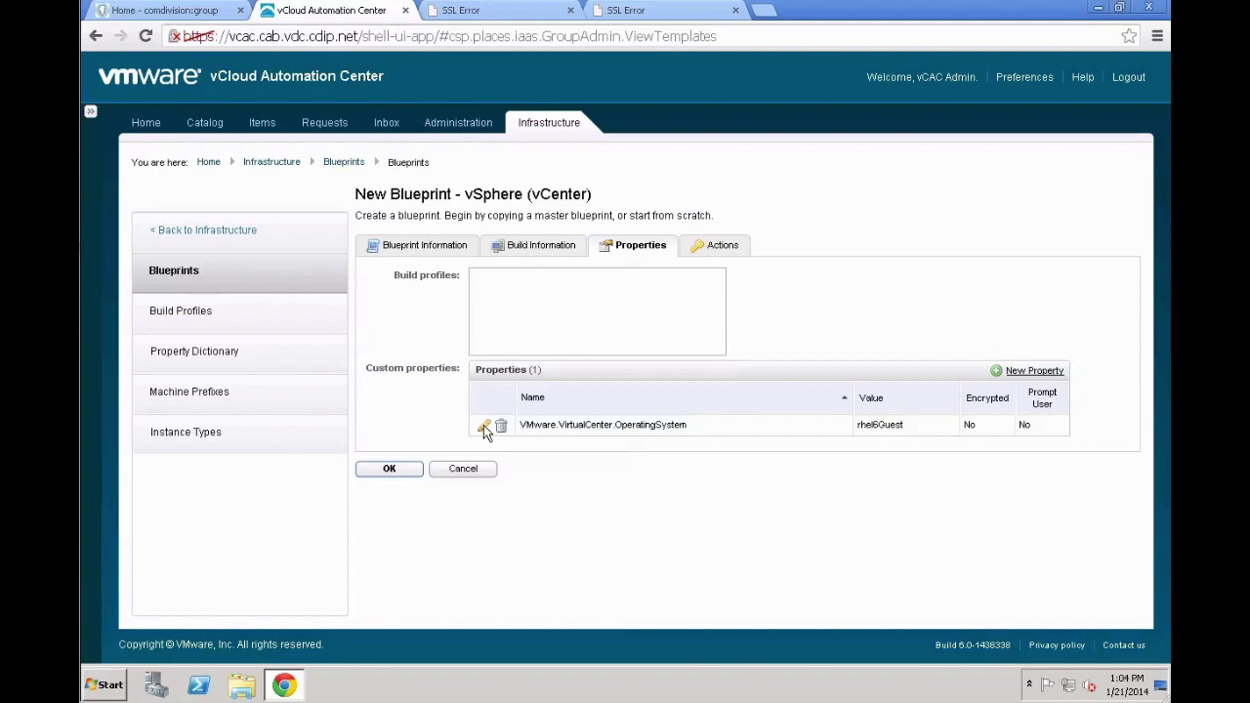
Review the Actions tab's machine operations, then save the CentOS 6.4 Small blueprint
click(703, 249)
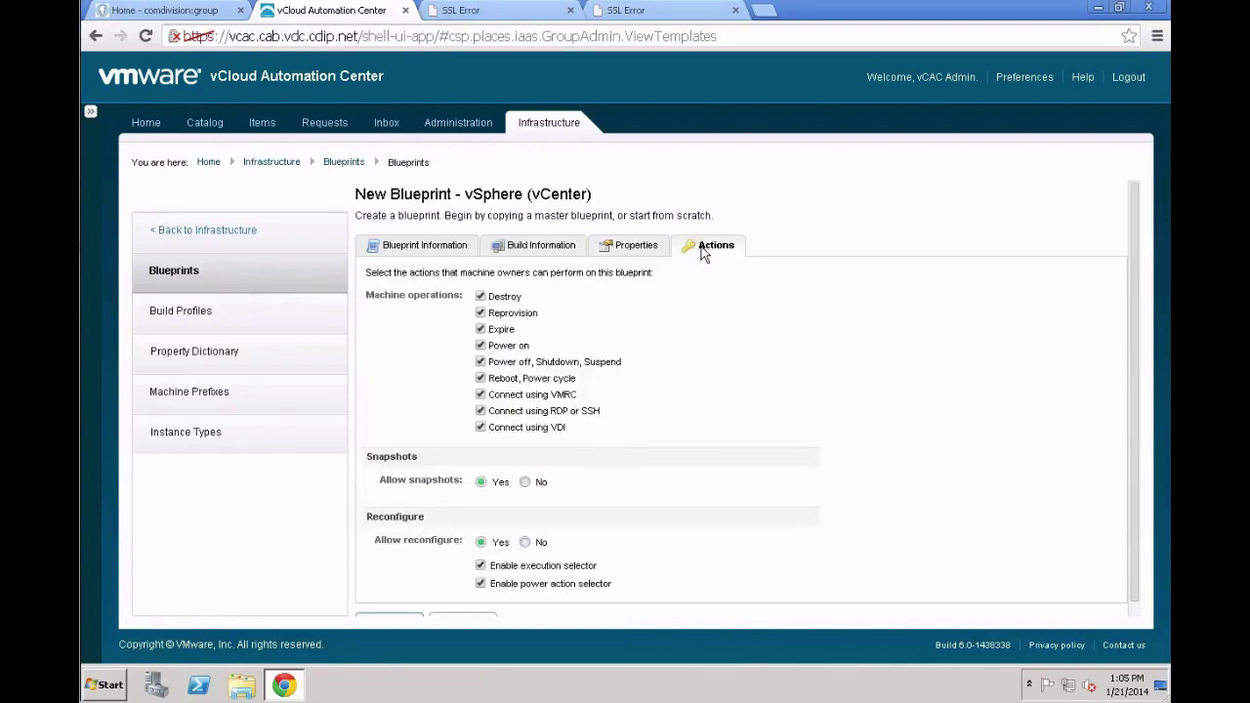
scroll(779, 293, down, 1)
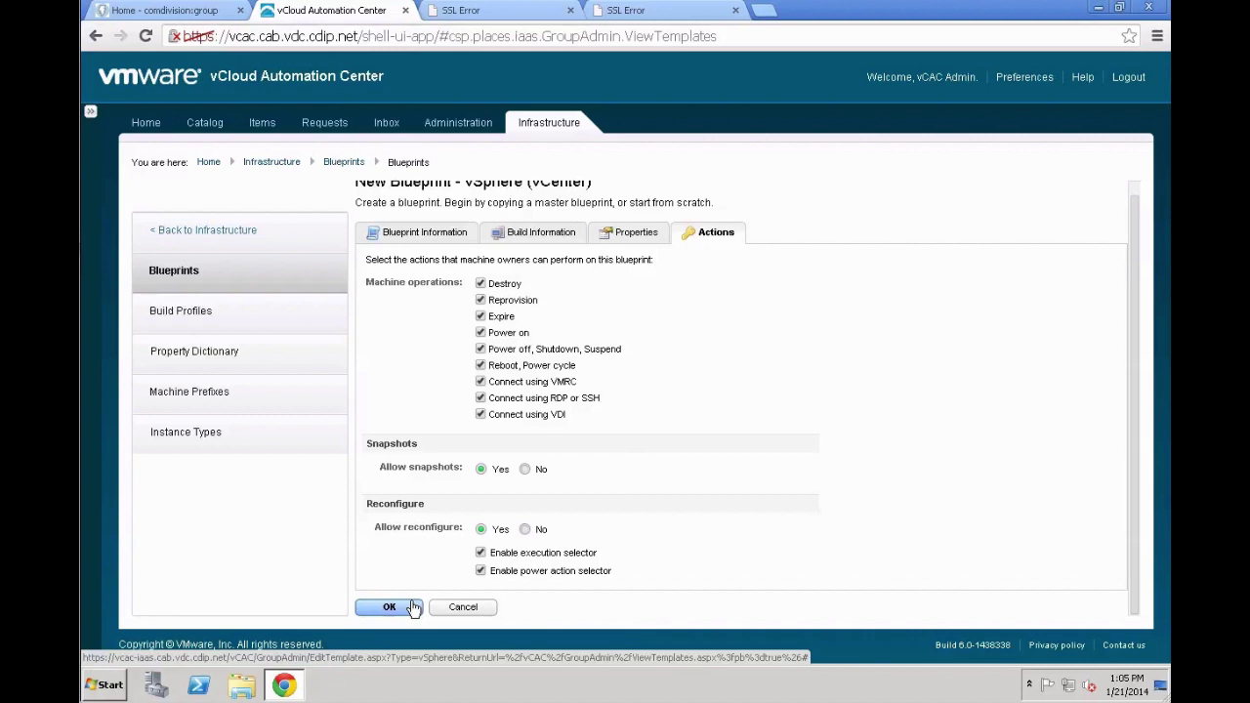
click(412, 606)
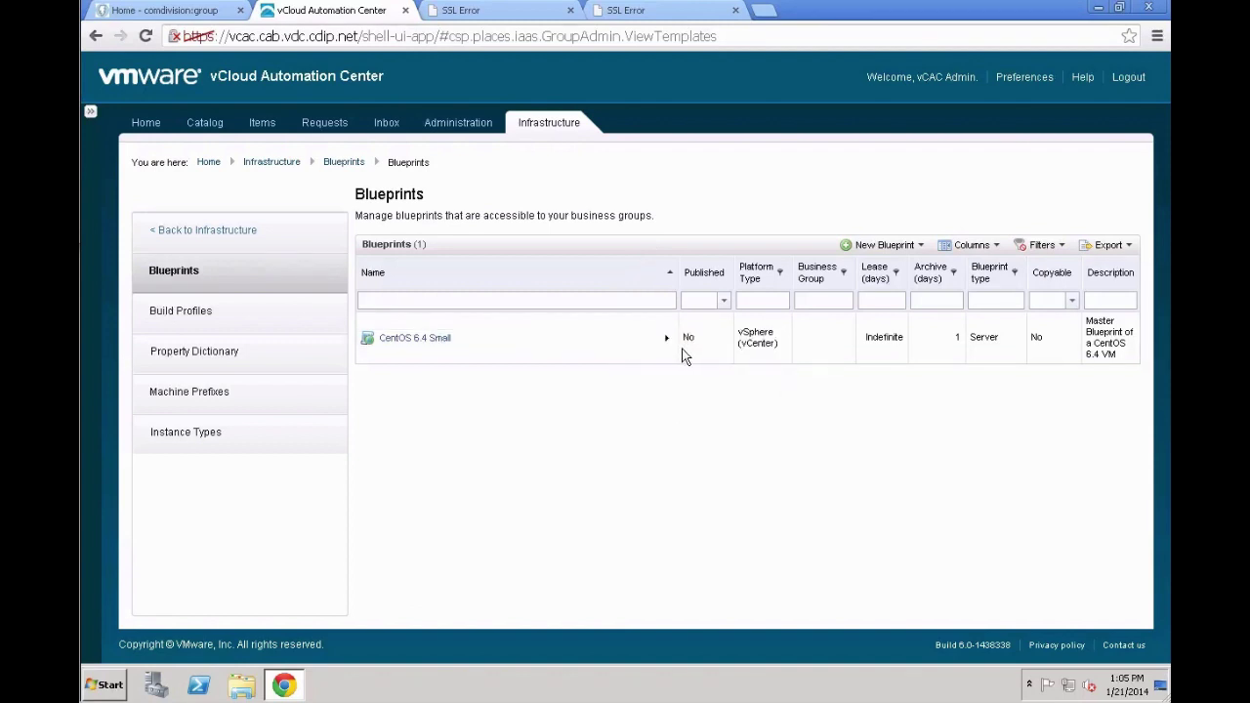
Publish the CentOS 6.4 Small blueprint and confirm the publication
mouse_move(635, 341)
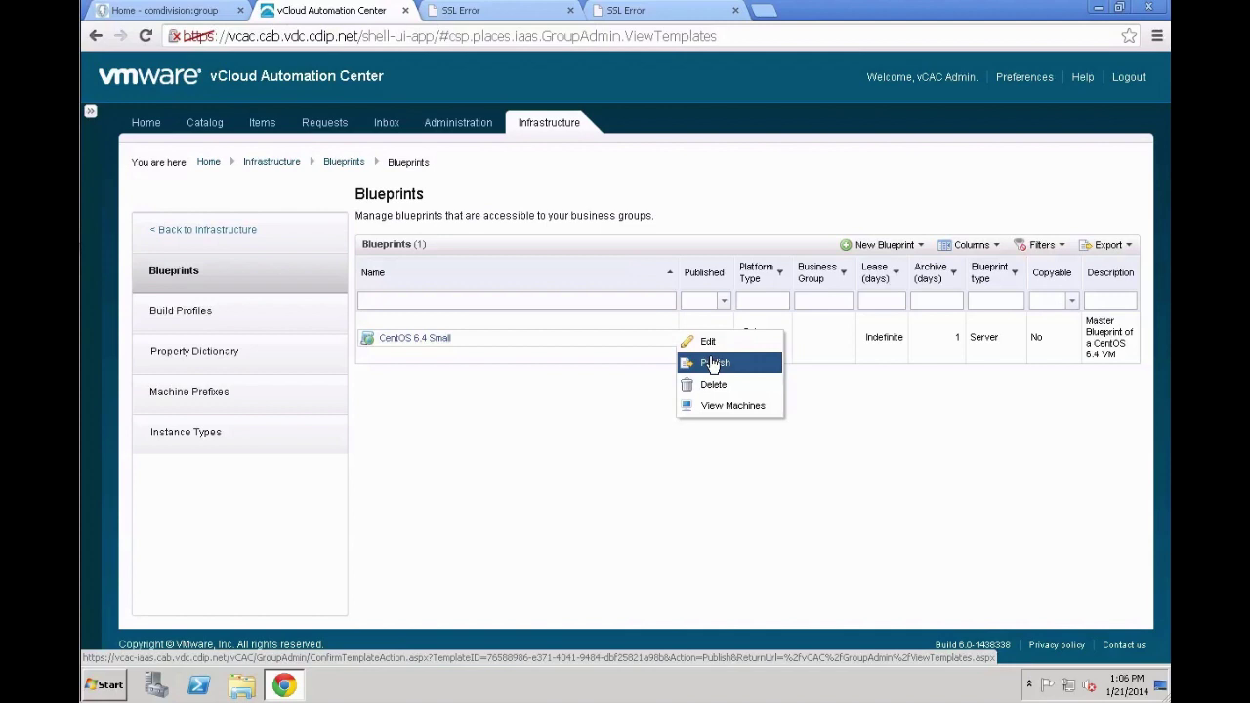
click(714, 364)
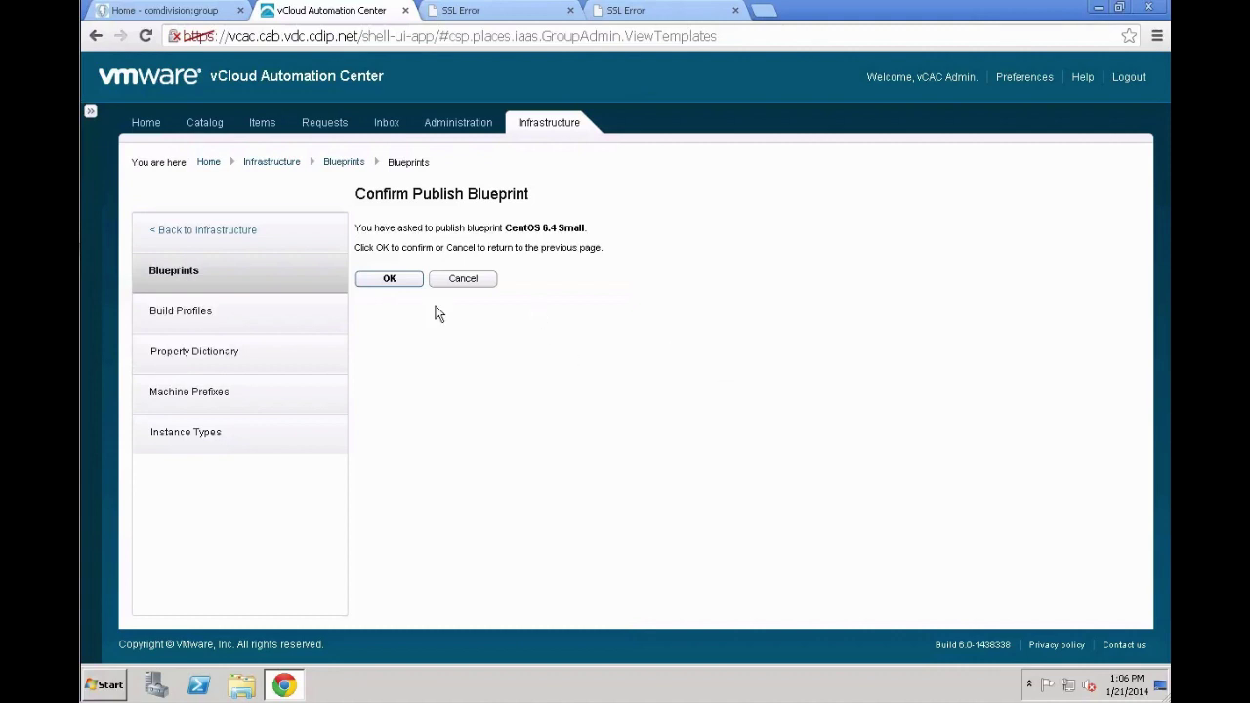
click(403, 284)
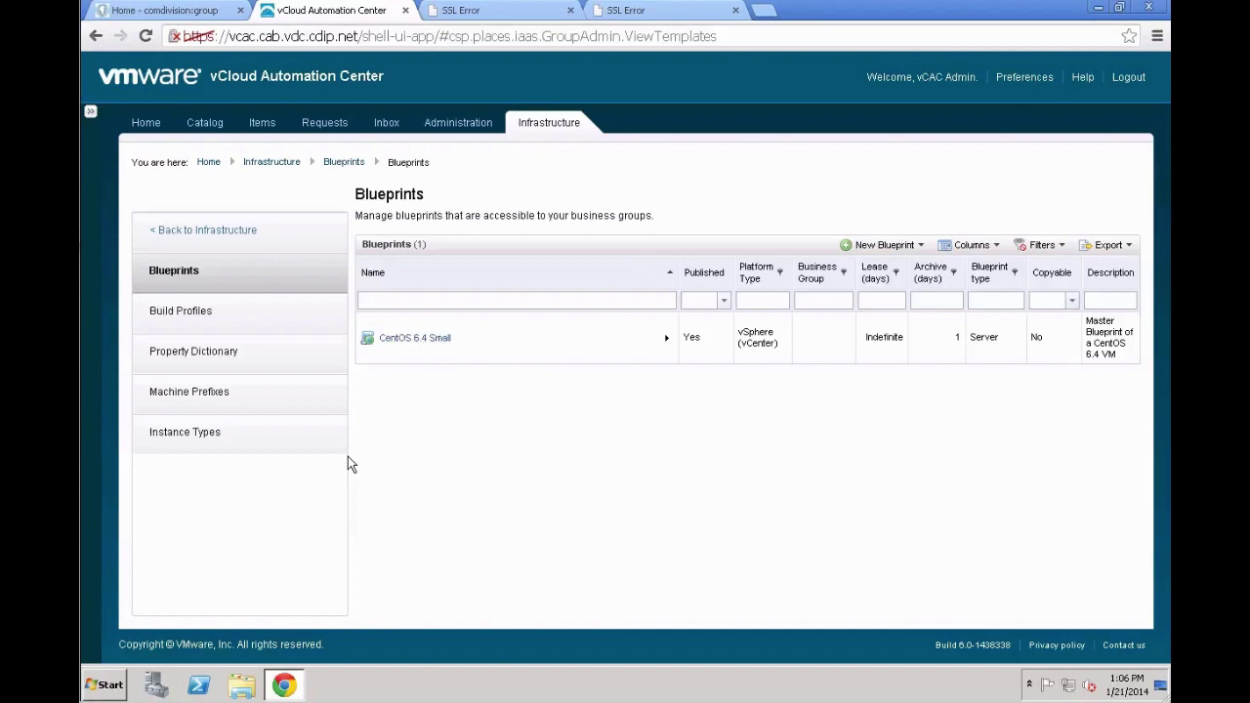
click(461, 126)
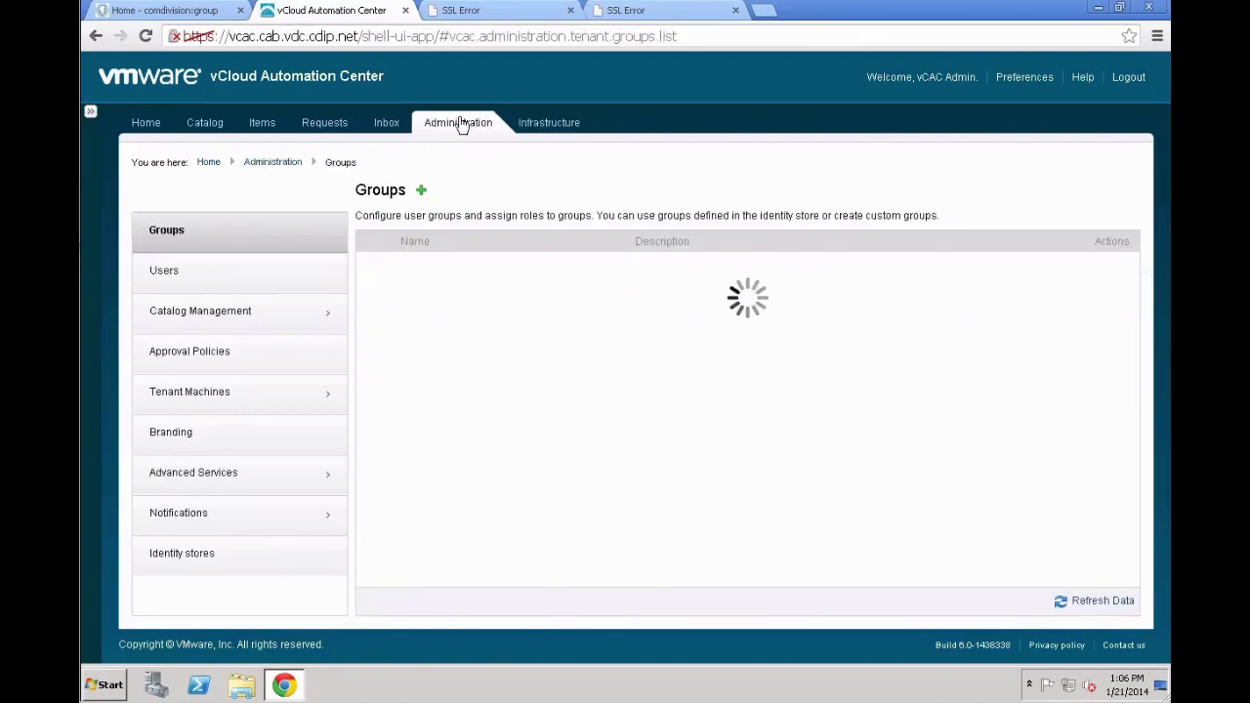
Go to Catalog Management's Services list and begin adding a new service
click(314, 329)
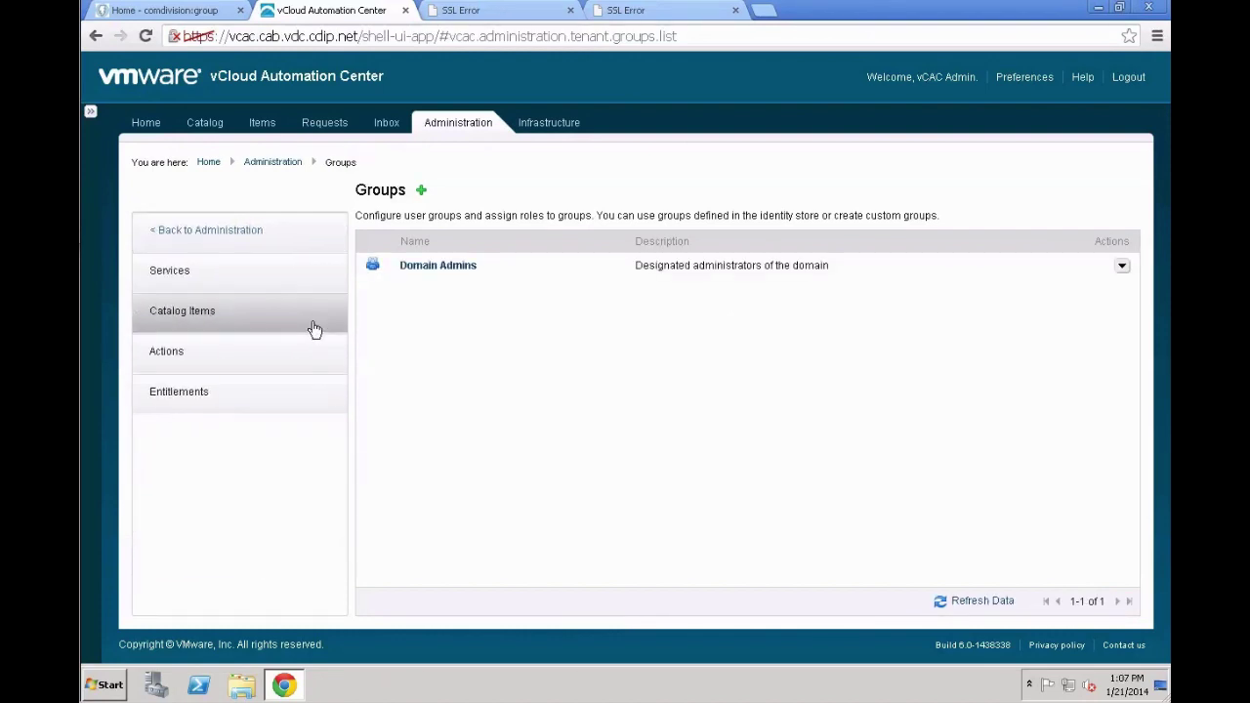
click(274, 268)
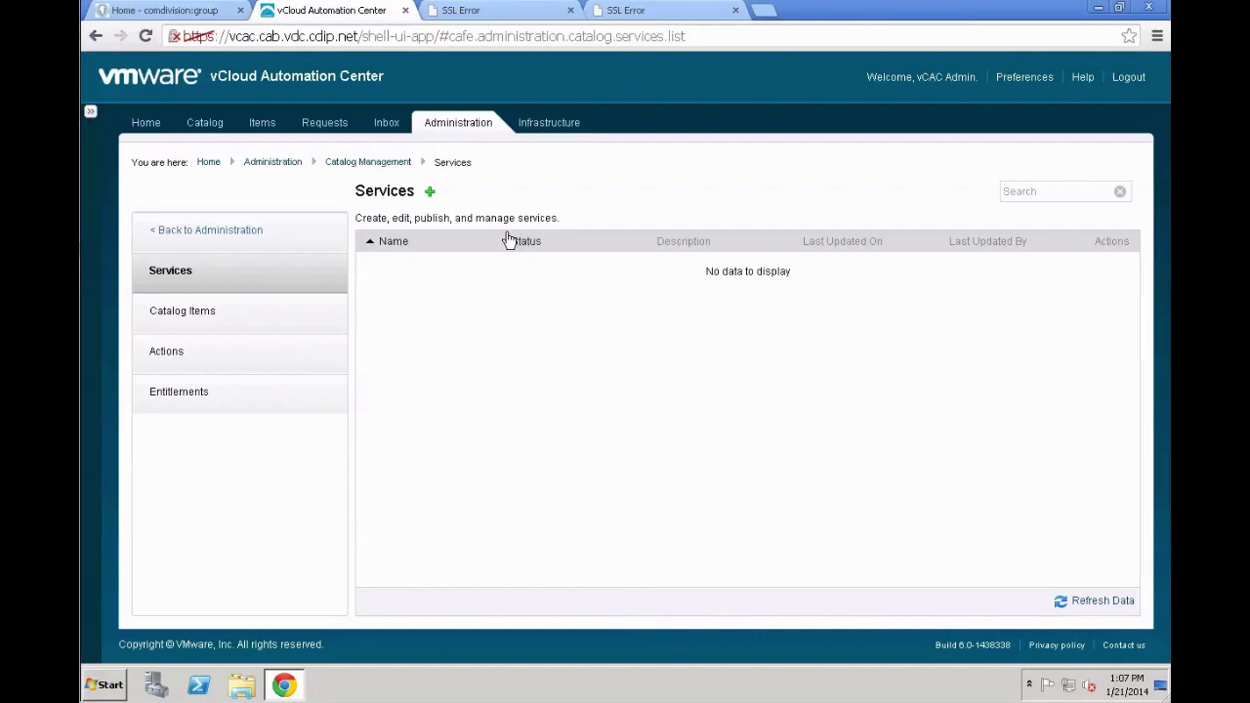
click(429, 193)
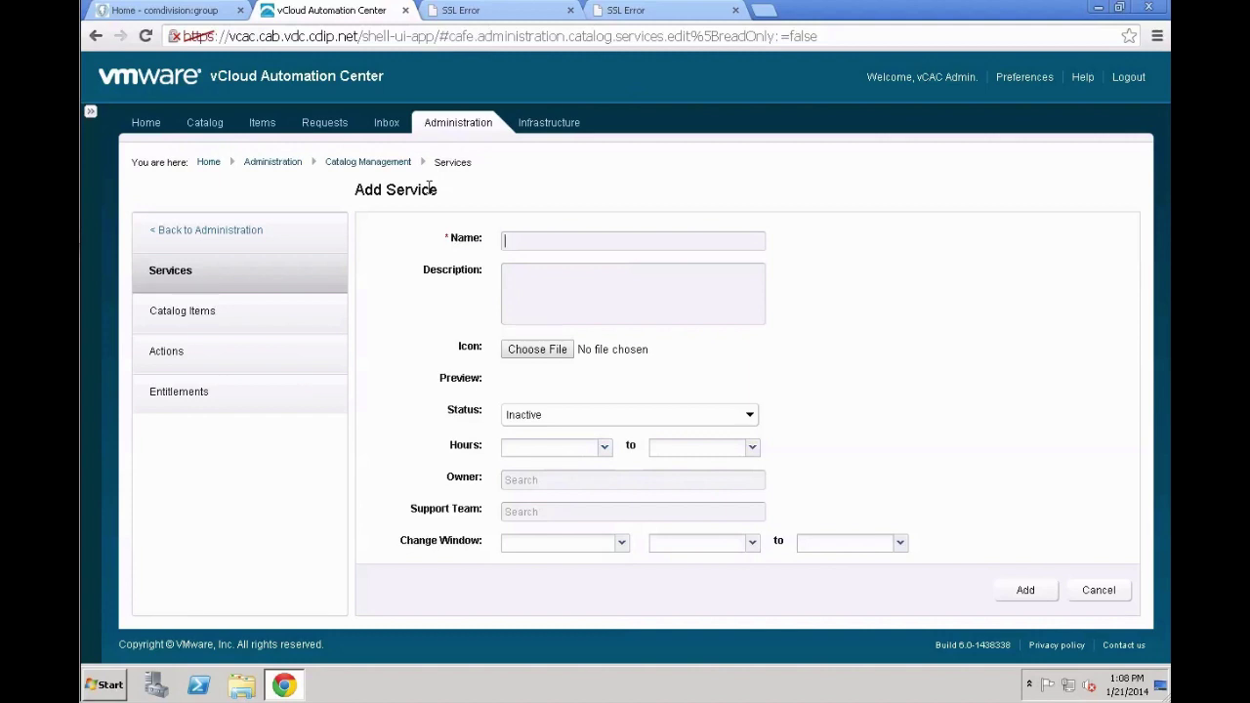
Add an Active catalog service named 'CentOS' with description 'CentOS Images'
text(CentOS)
text(CentOS )
text(Images)
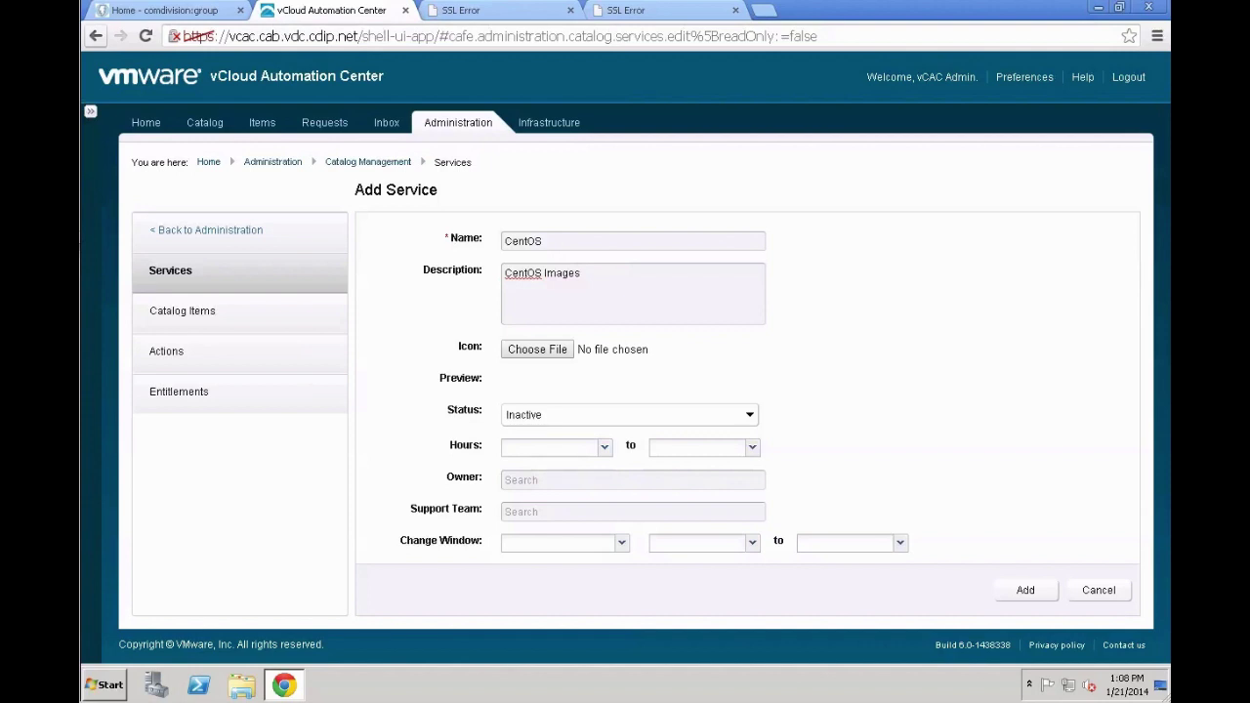
click(561, 422)
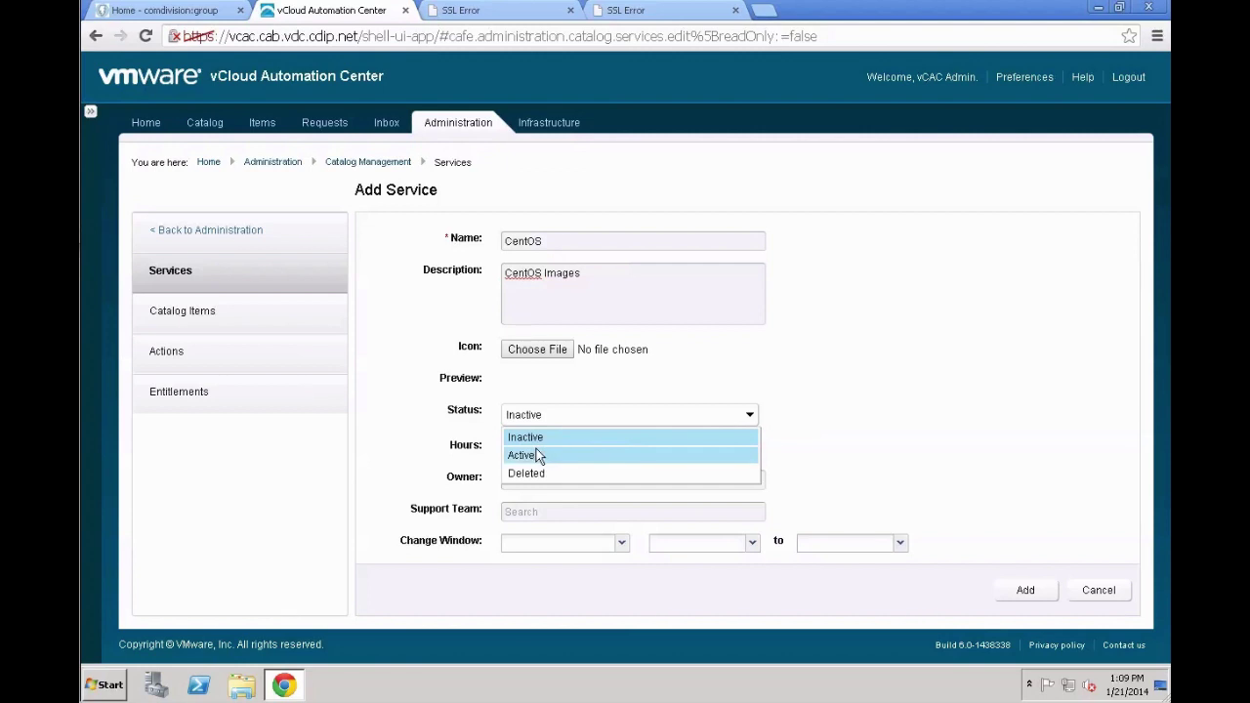
click(538, 454)
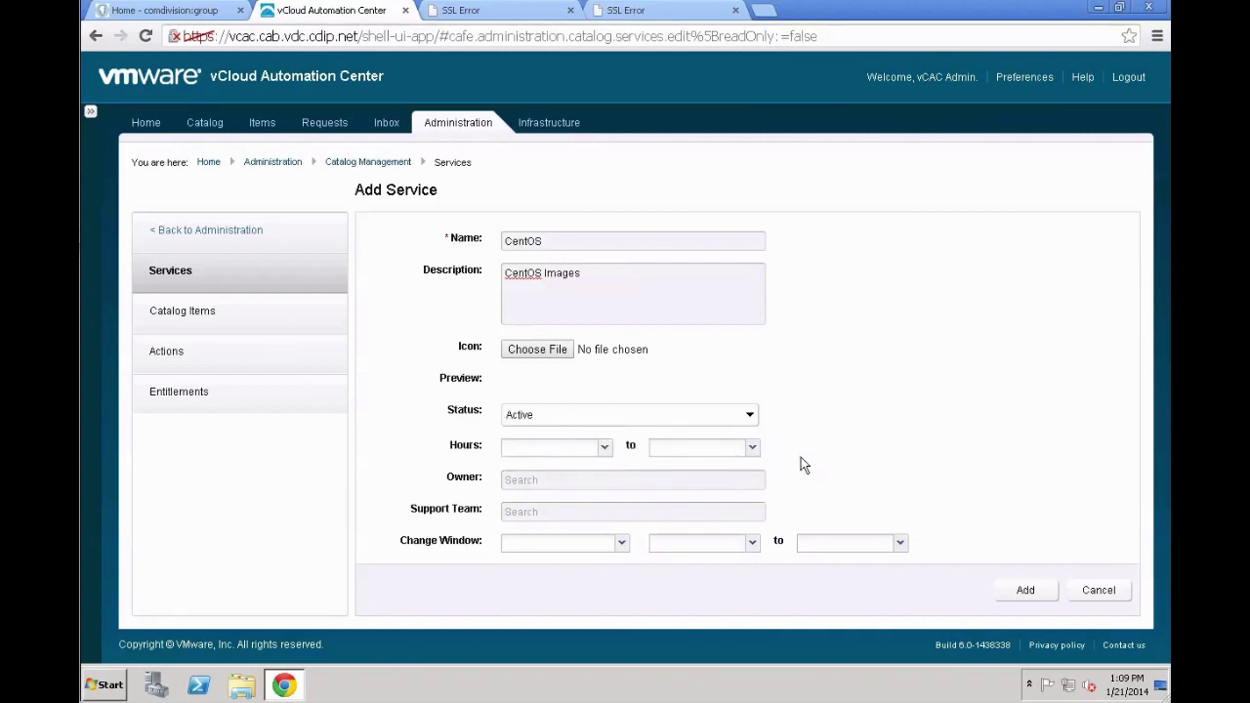
click(1010, 590)
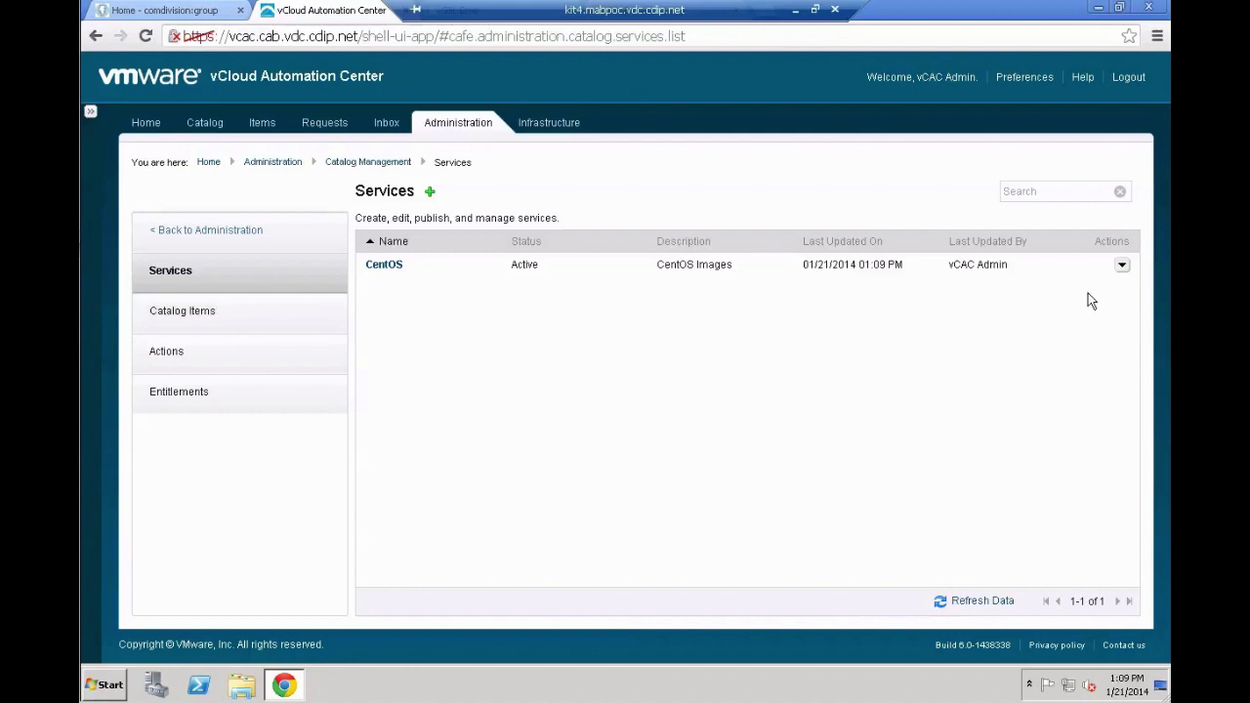
click(1121, 265)
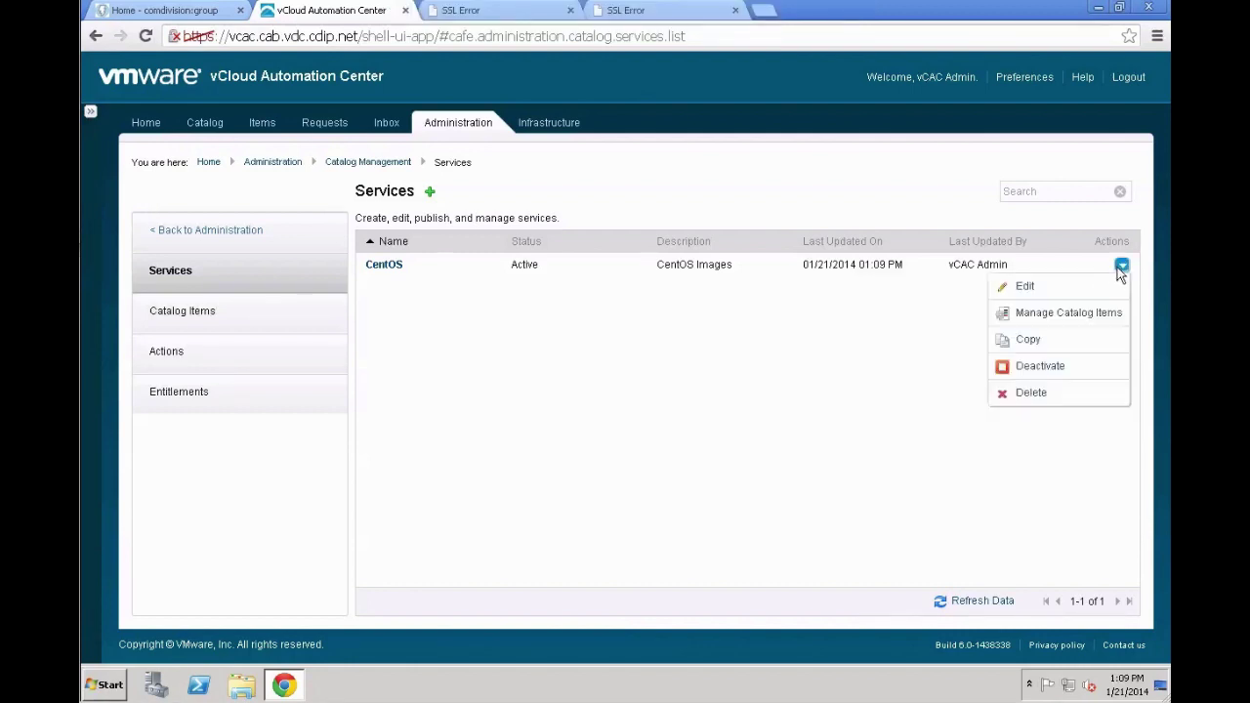
Add the CentOS 6.4 Small catalog item to the CentOS service's catalog items
click(1100, 312)
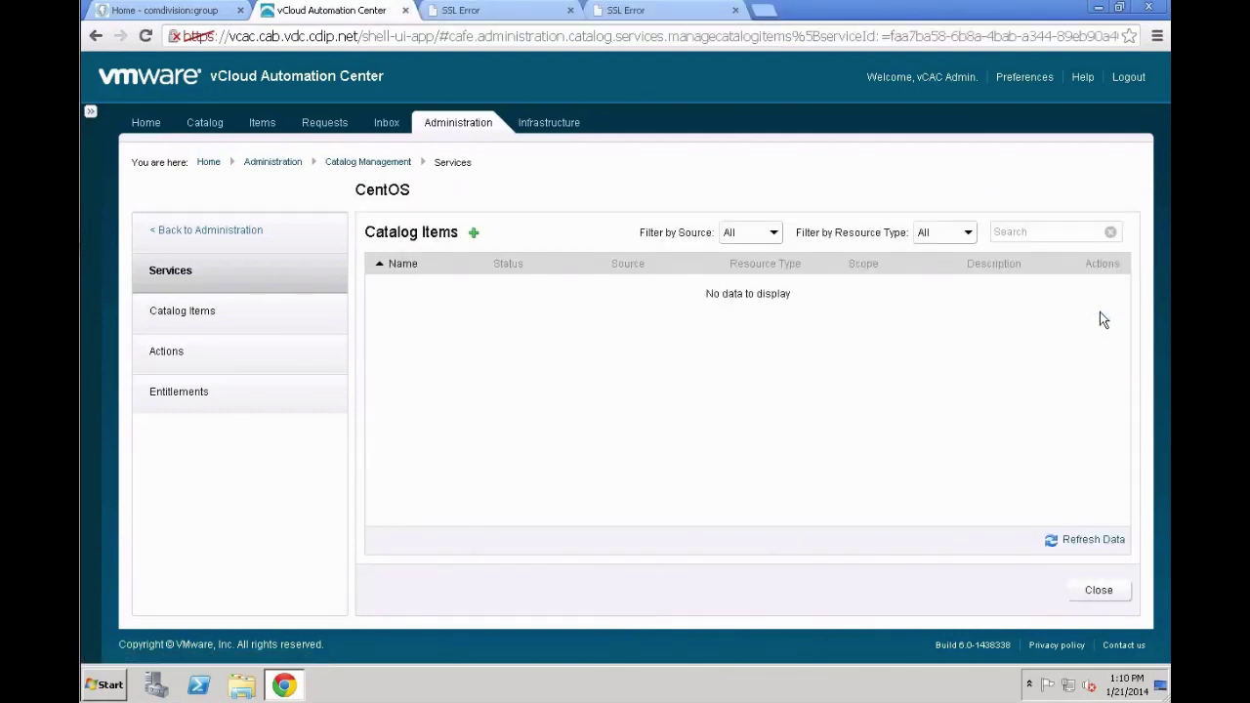
mouse_move(410, 2)
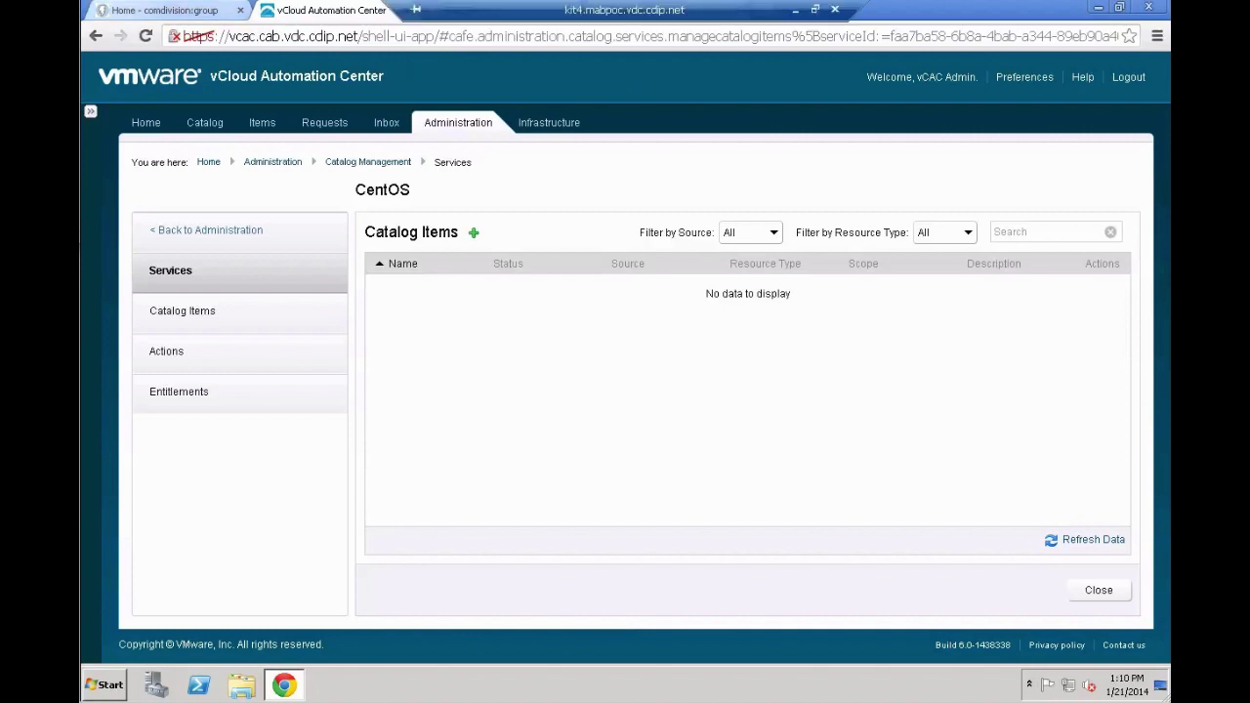
click(475, 232)
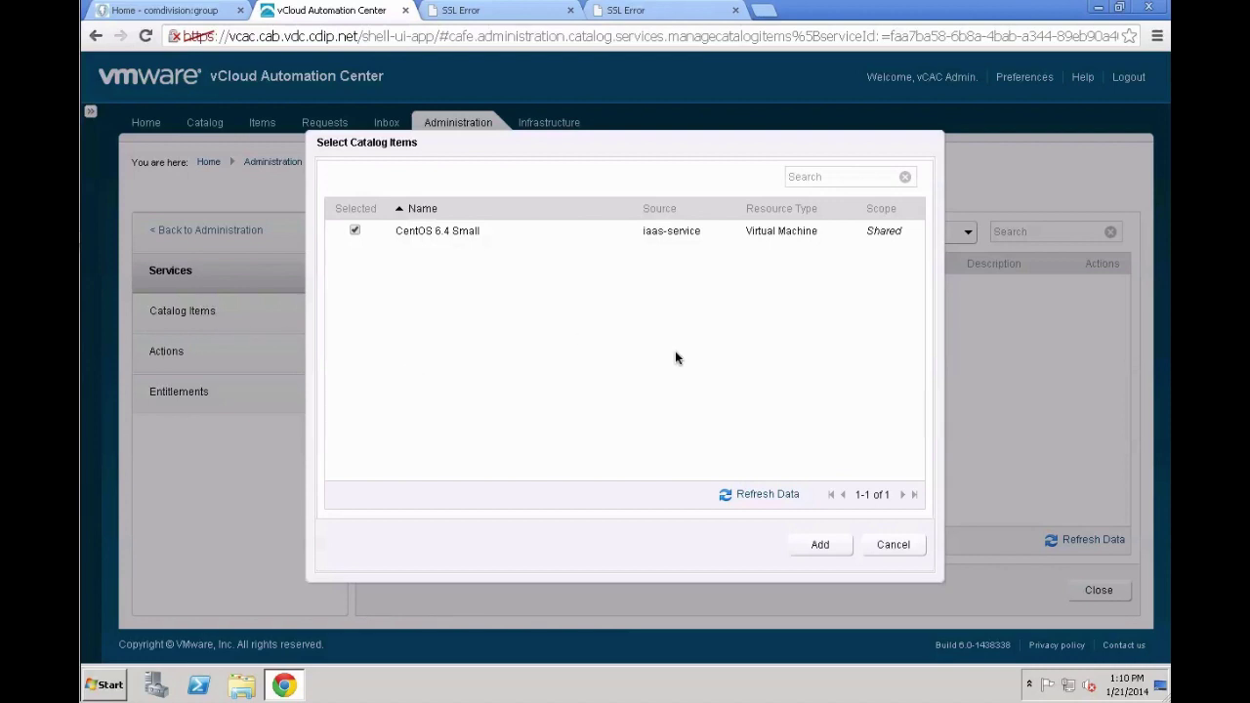
click(819, 544)
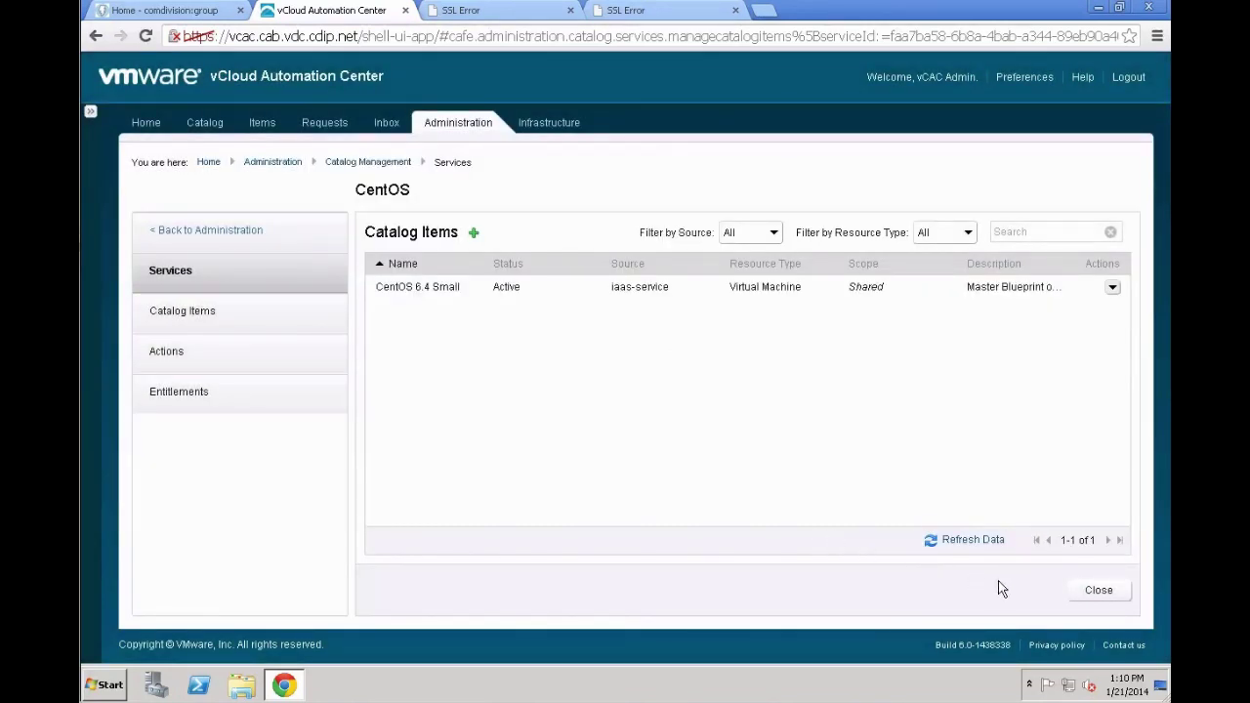
click(1098, 591)
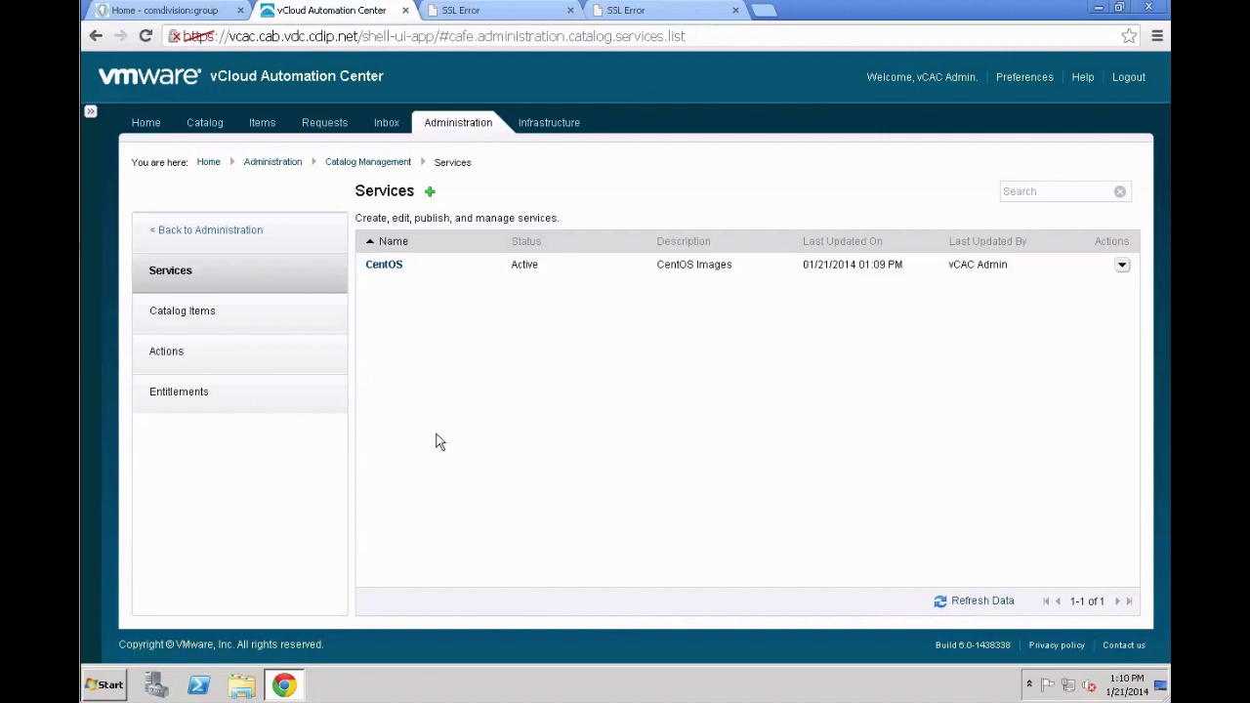
Start an Active entitlement 'Development Users' described 'Entitled Development users get full machine access'
click(267, 403)
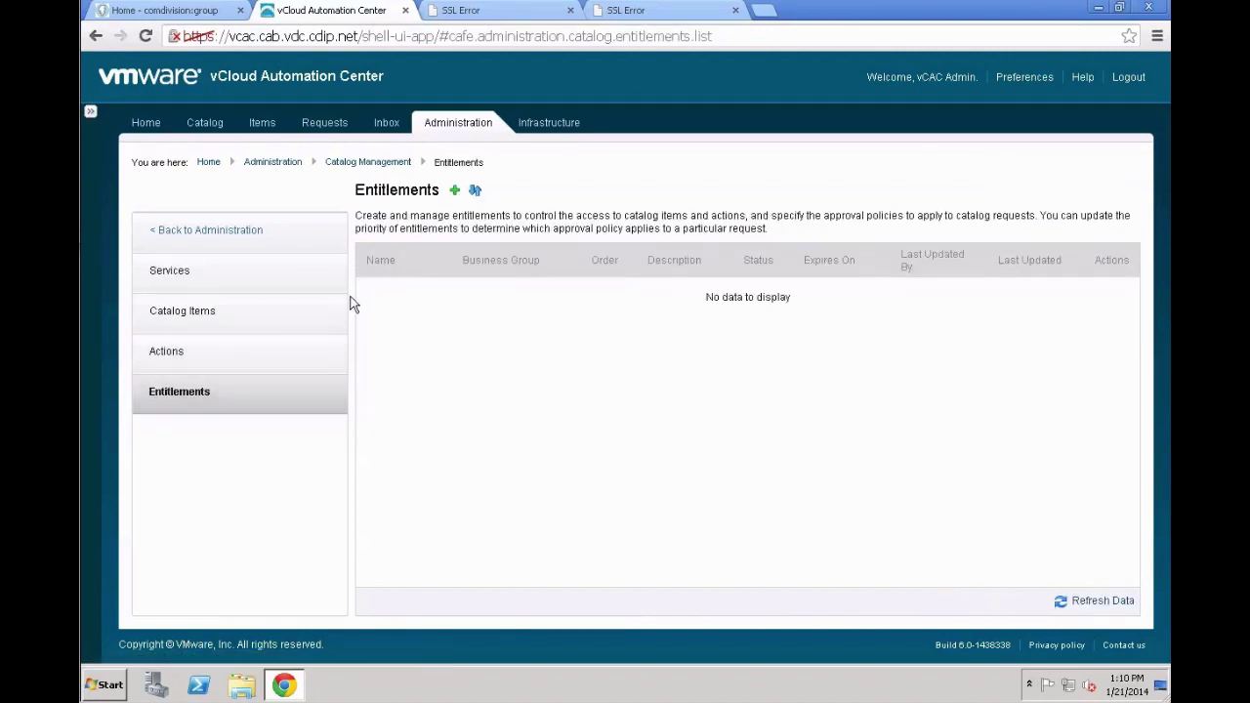
click(455, 193)
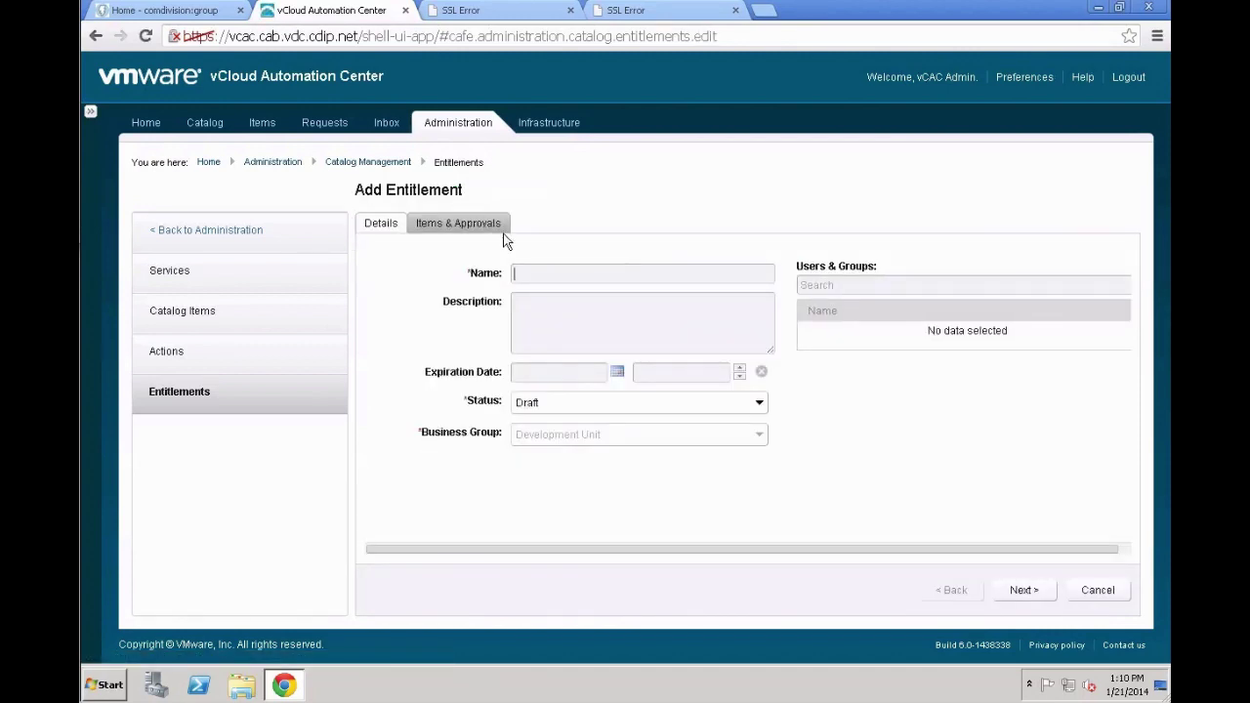
text(Development Users)
key(Tab)
text(Entitled Developm)
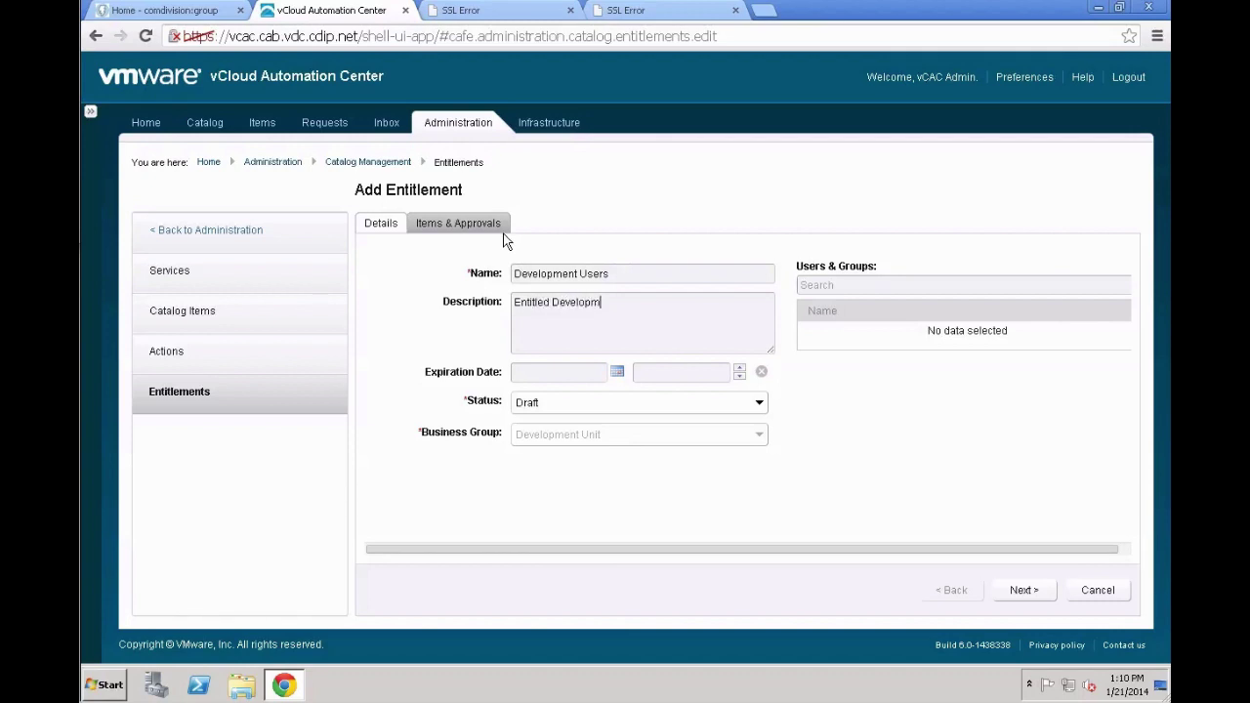
text(ent users get full machine access)
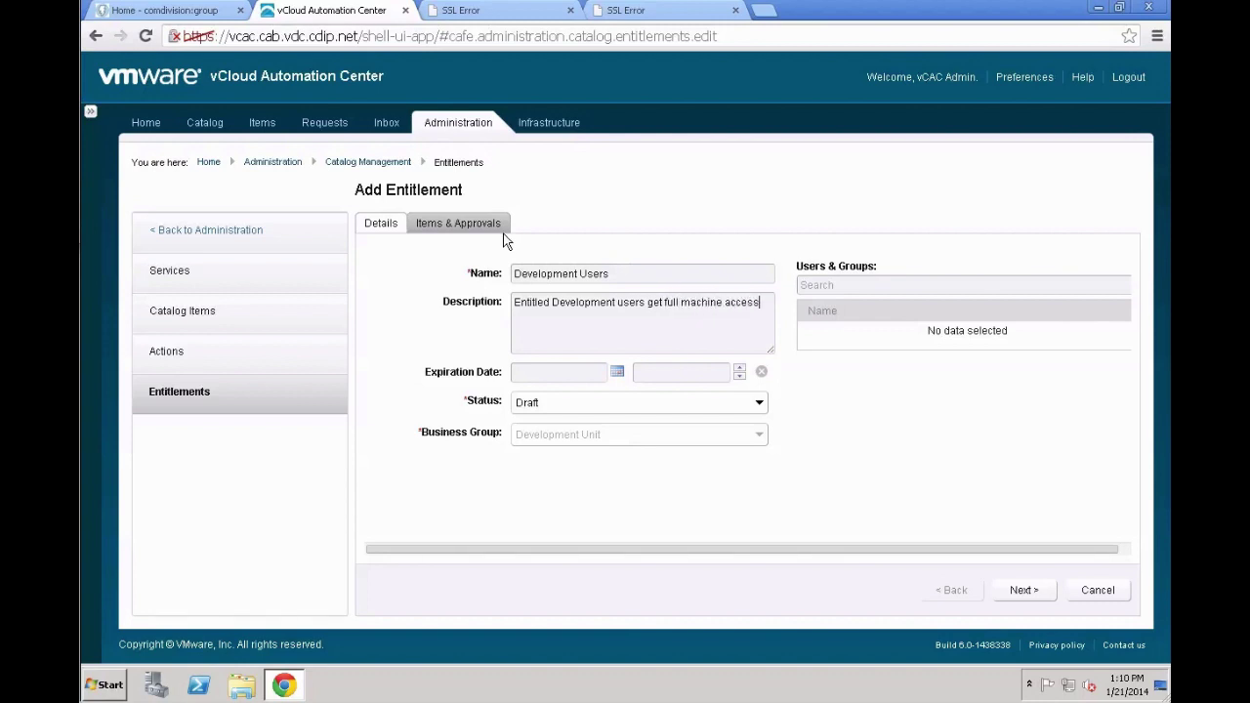
click(625, 410)
click(581, 443)
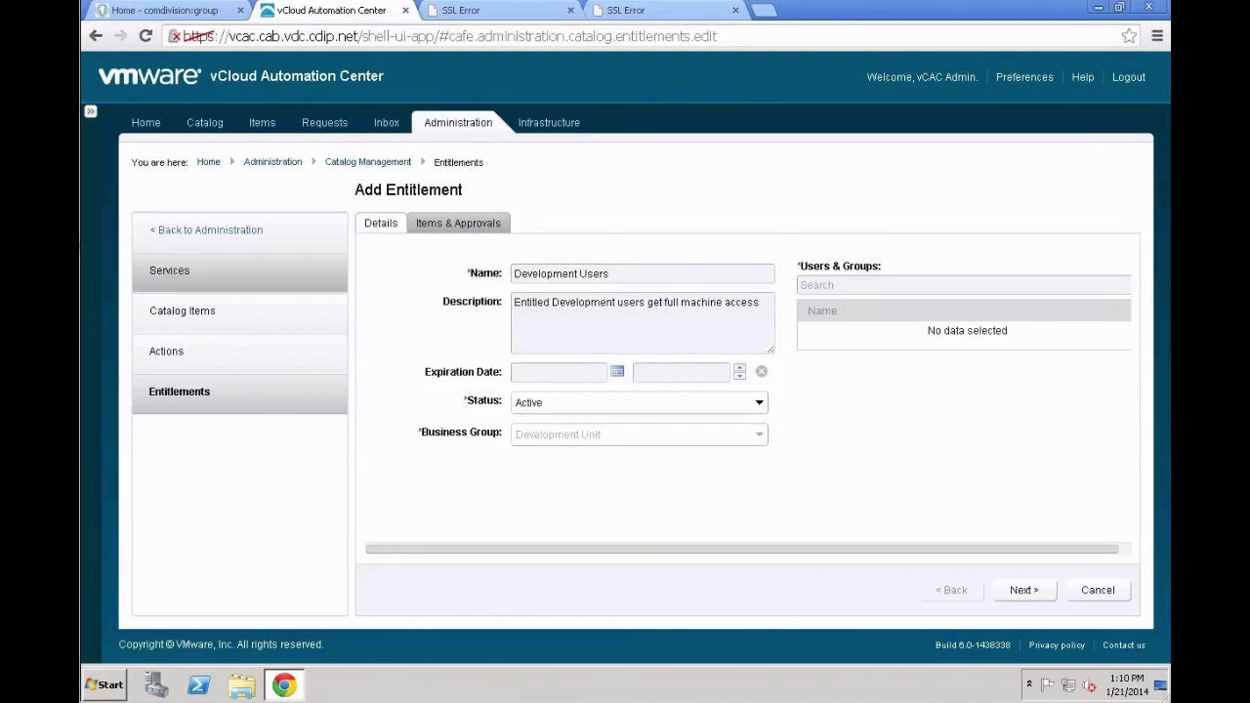
Add the admin, development group manager and development user accounts to the entitlement
click(837, 285)
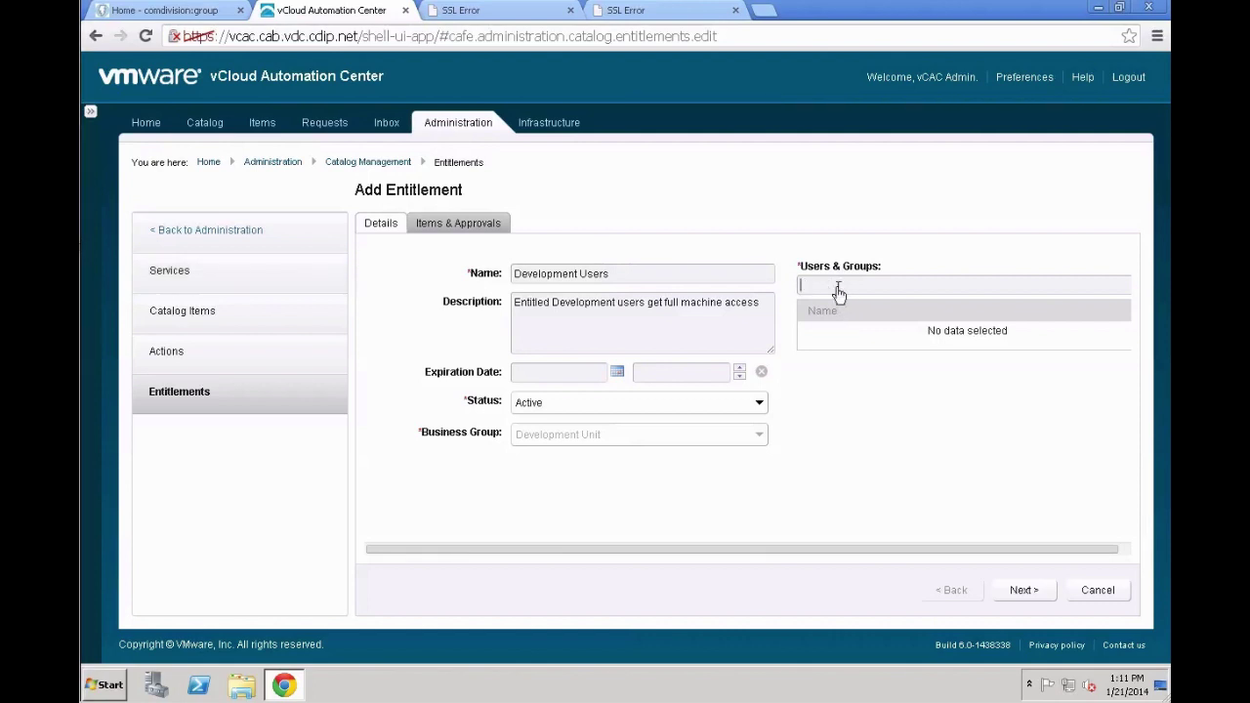
text(vcac_admin)
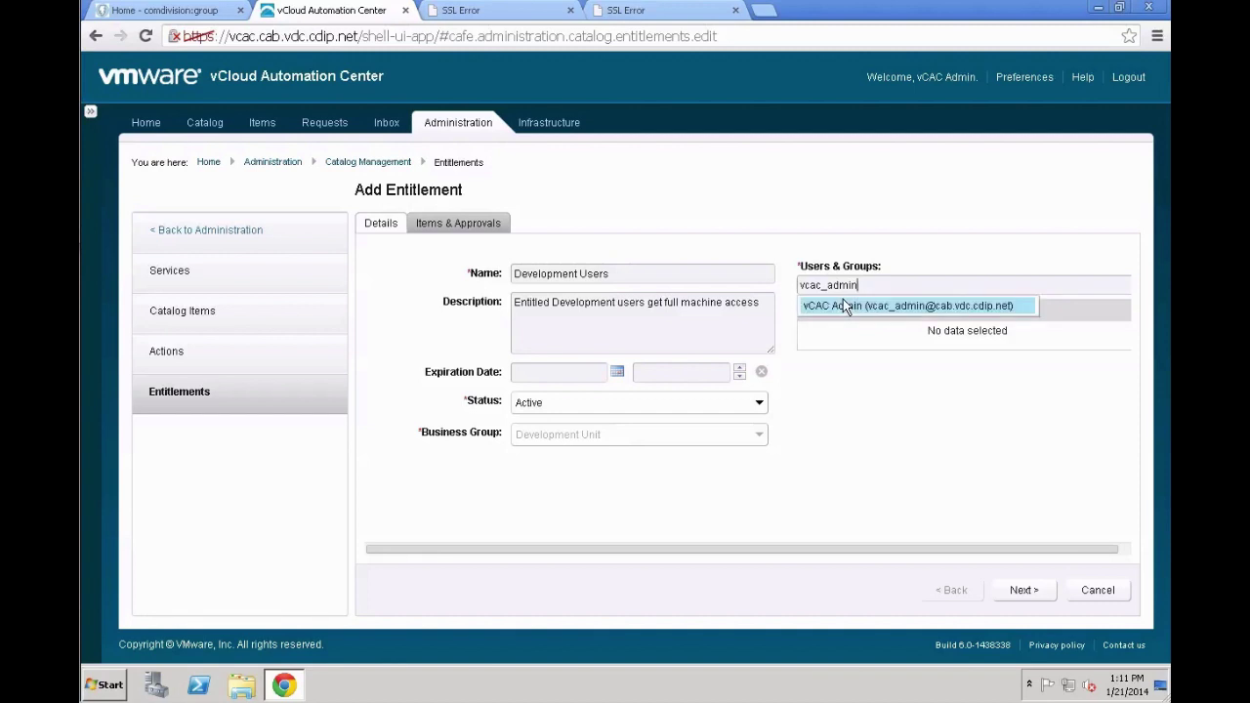
click(846, 307)
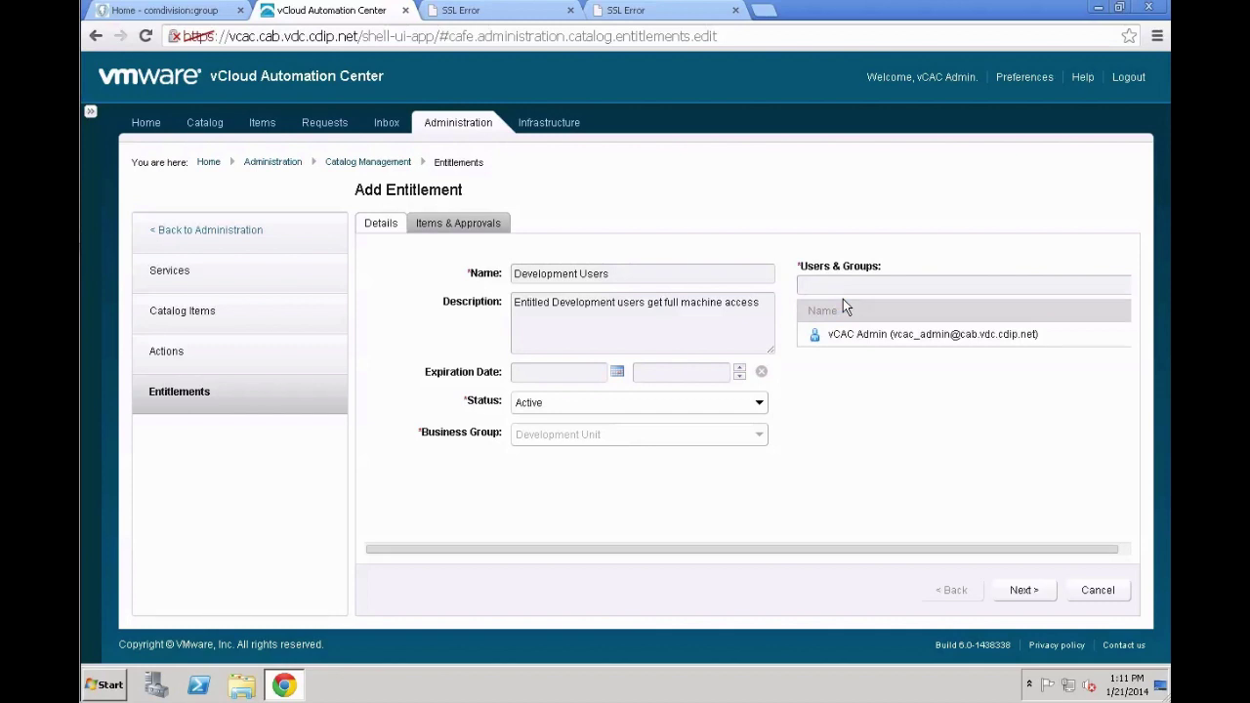
text(devgrpmgr)
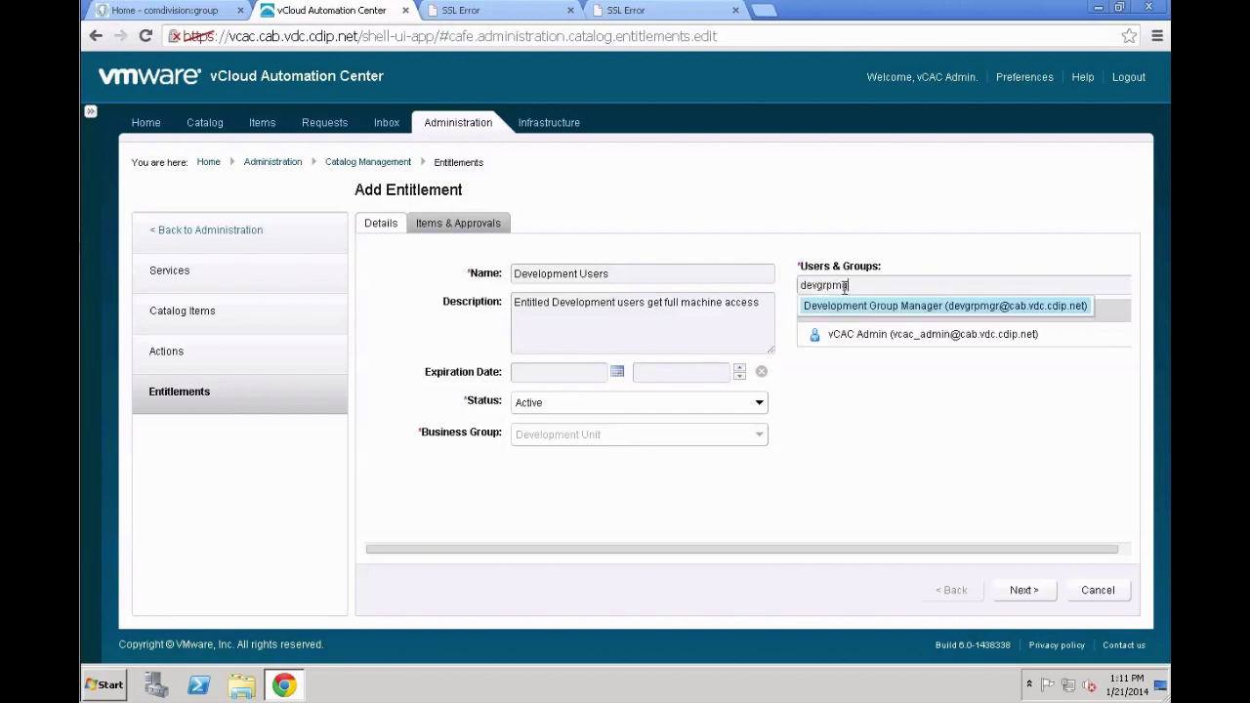
click(858, 307)
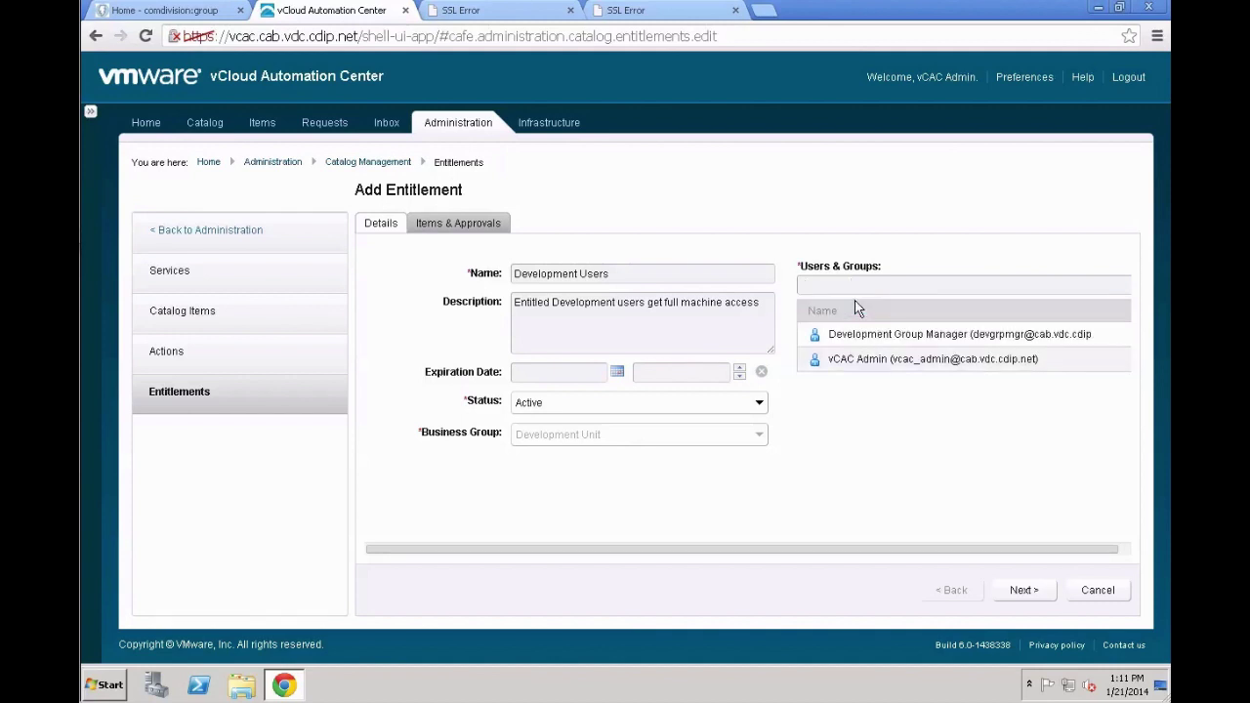
text(devuser)
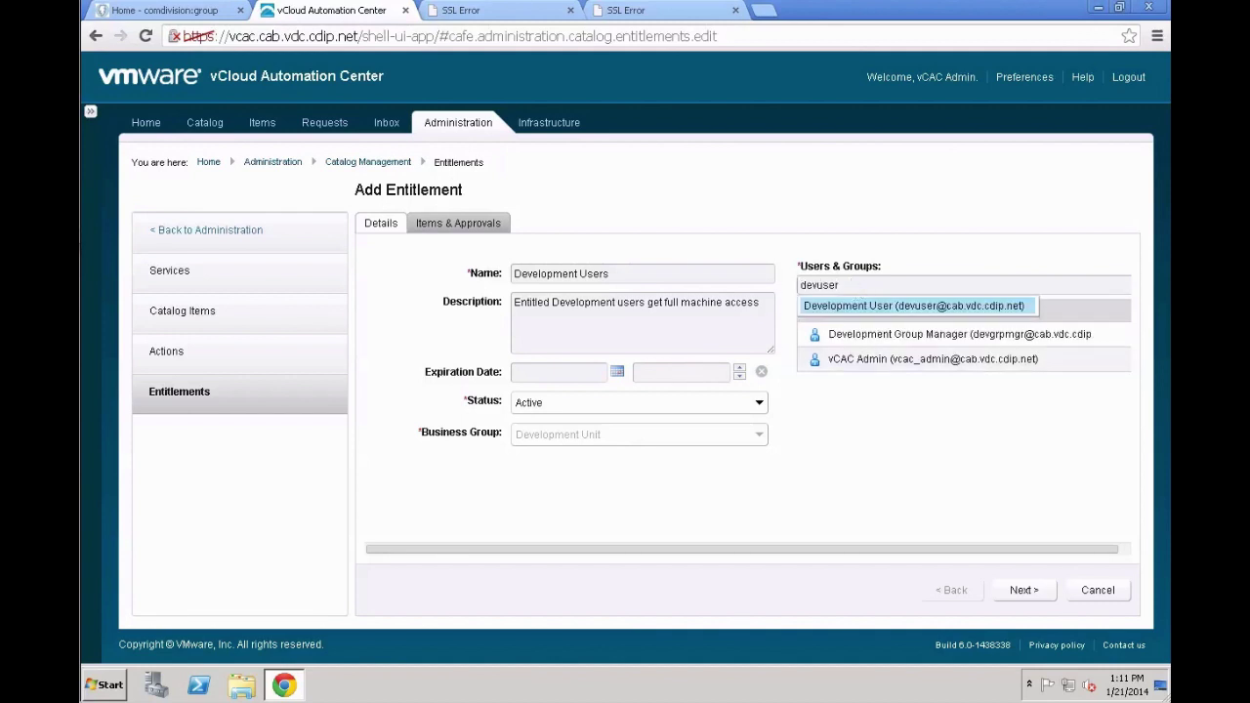
click(858, 307)
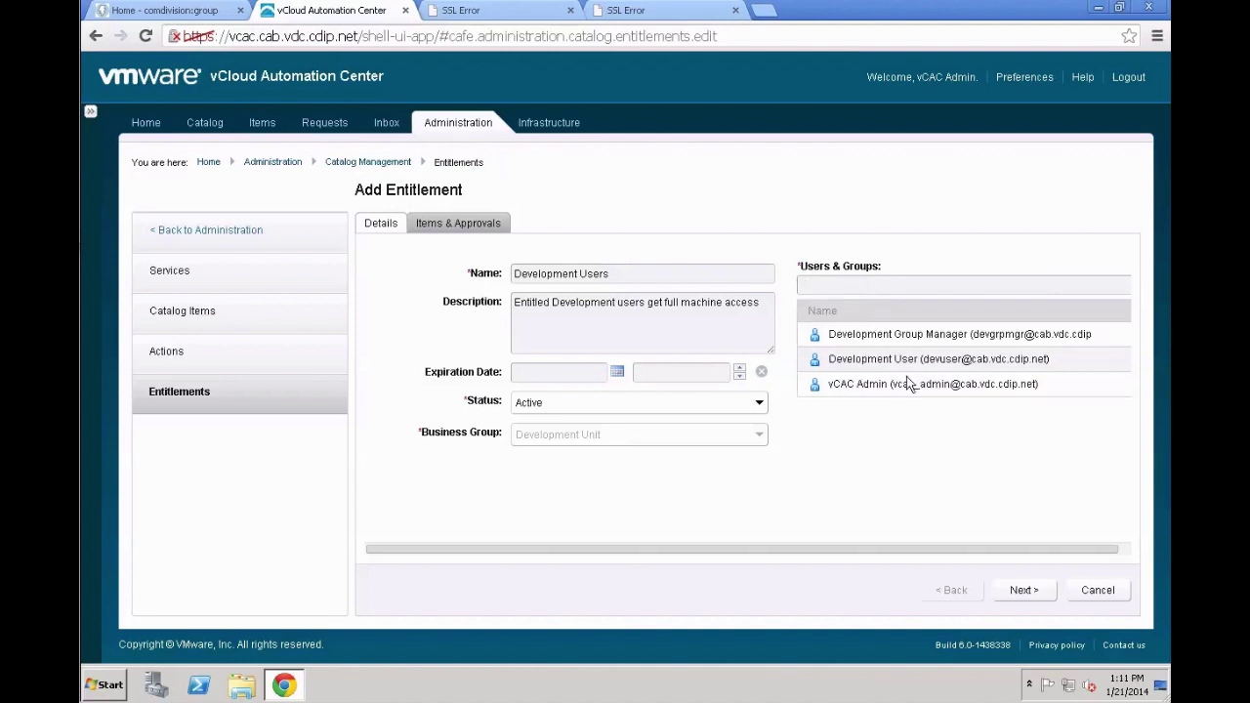
Entitle the CentOS service on the items and approvals page
click(1024, 588)
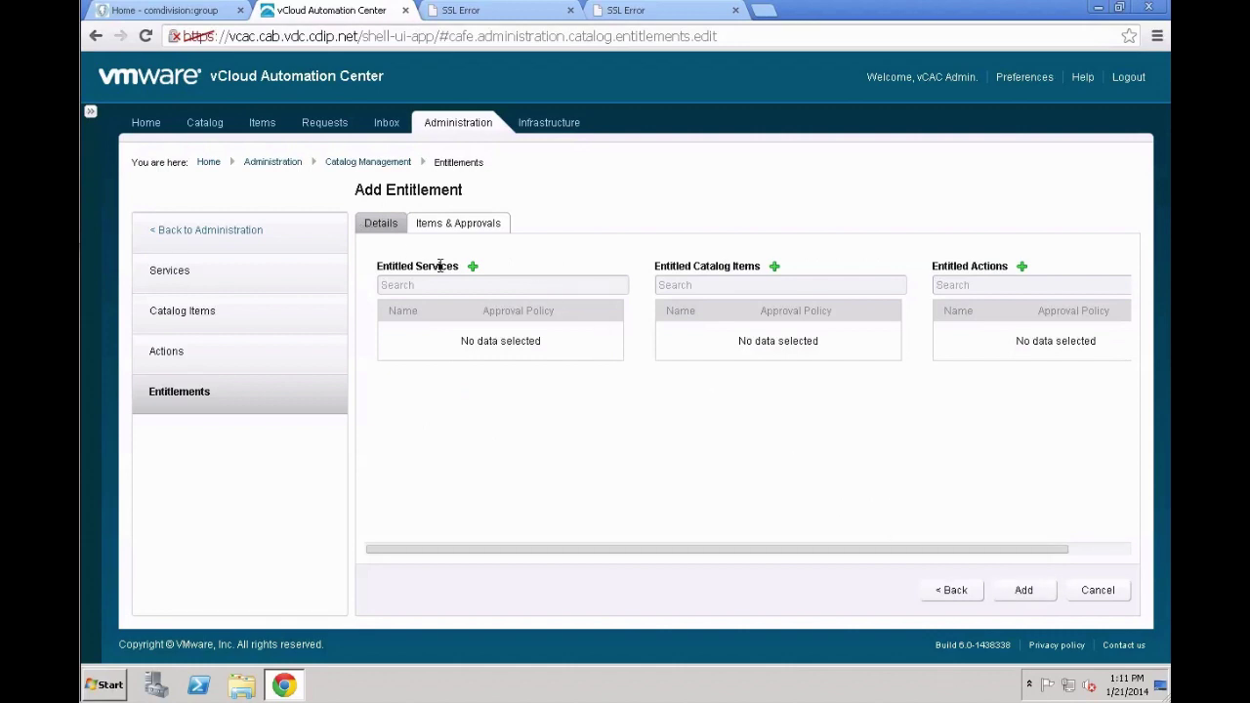
click(475, 268)
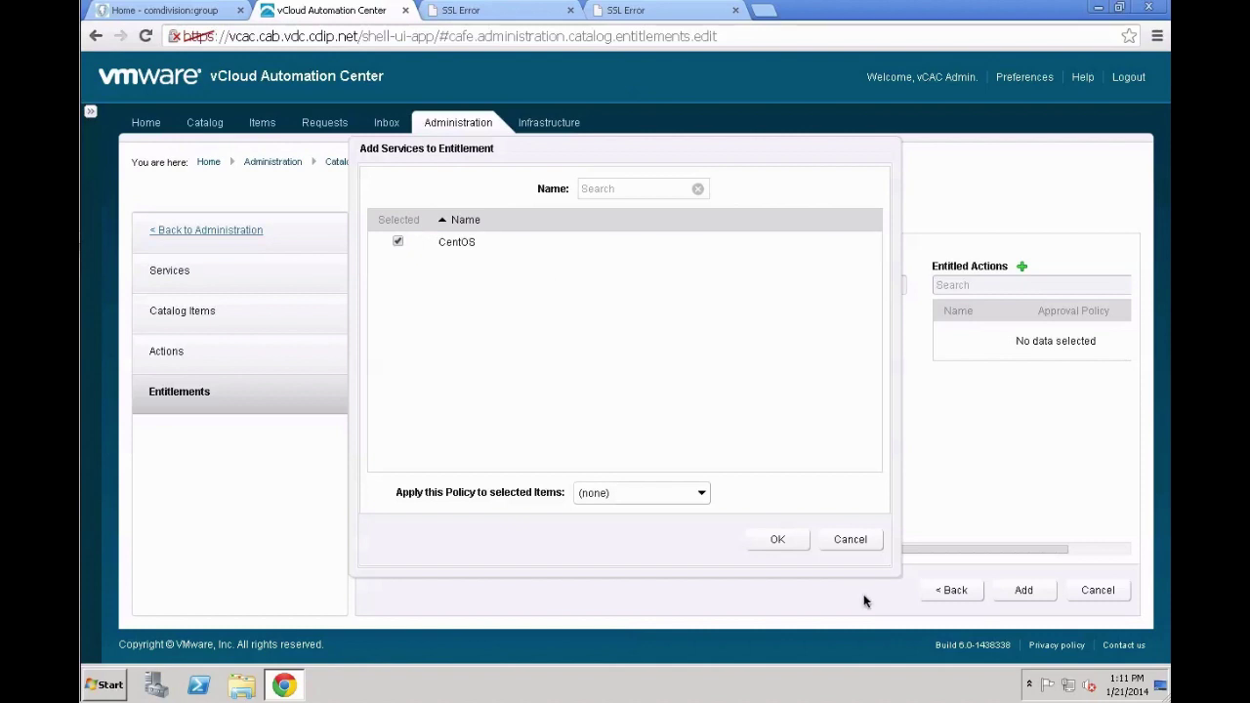
click(763, 541)
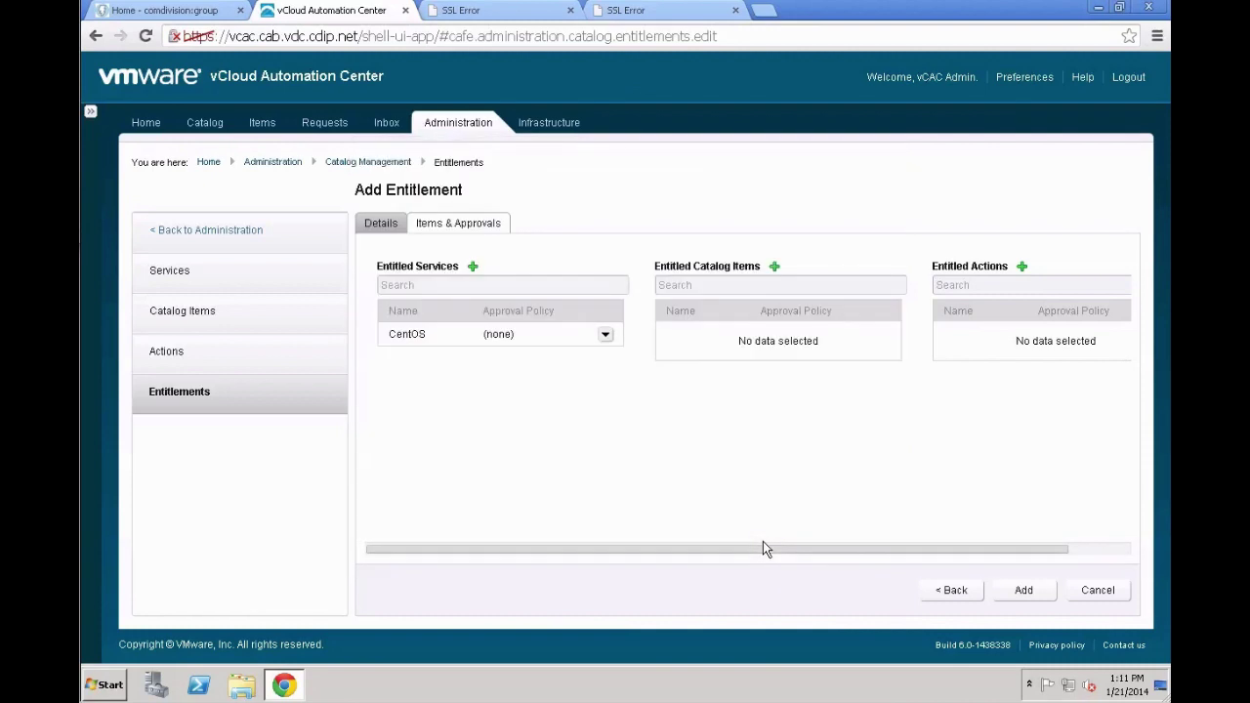
Select CentOS 6.4 Small as the entitlement's entitled catalog item
click(776, 268)
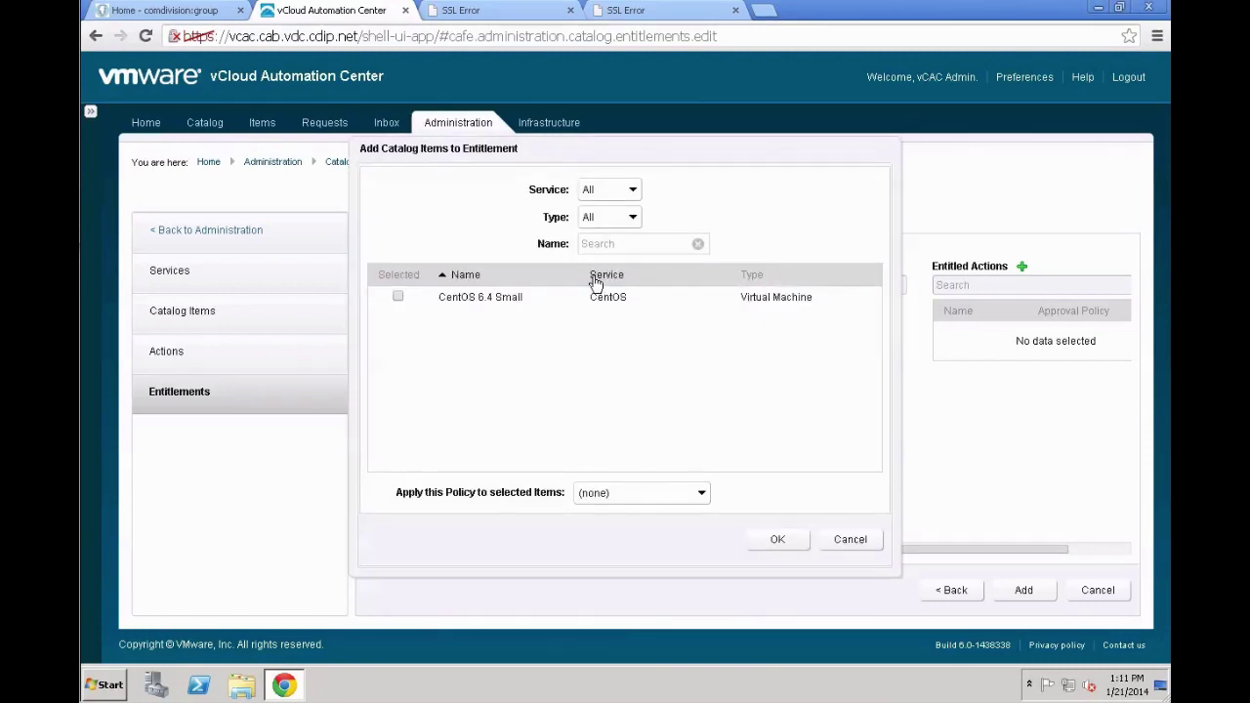
click(398, 297)
click(768, 539)
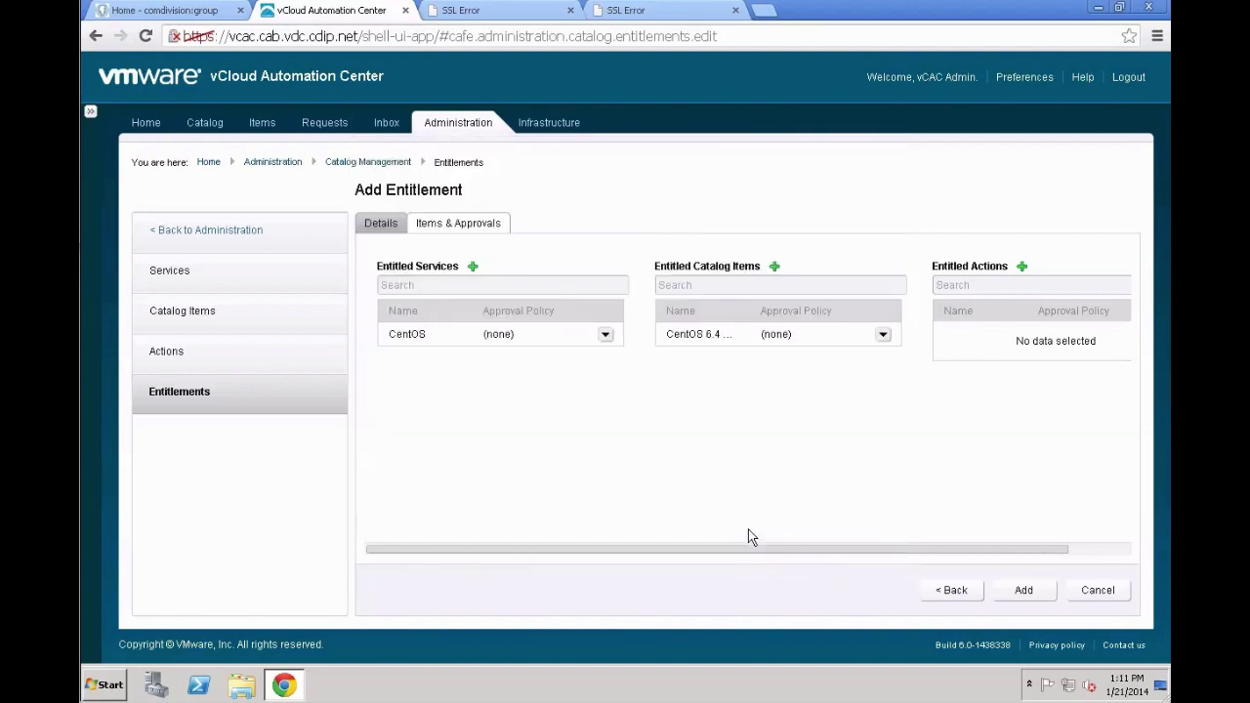
Entitle the Virtual Machine actions Destroy, Install Tools, Register VDI and Unregister VDI
click(1022, 266)
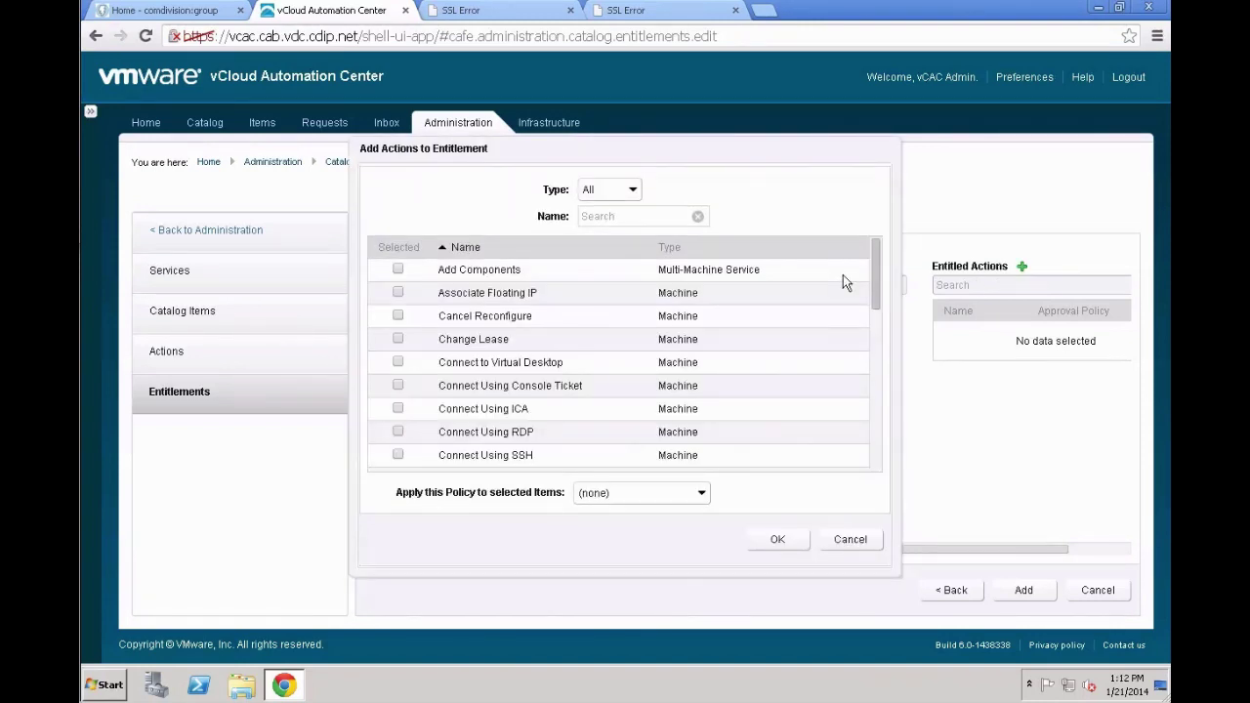
scroll(674, 298, down, 2)
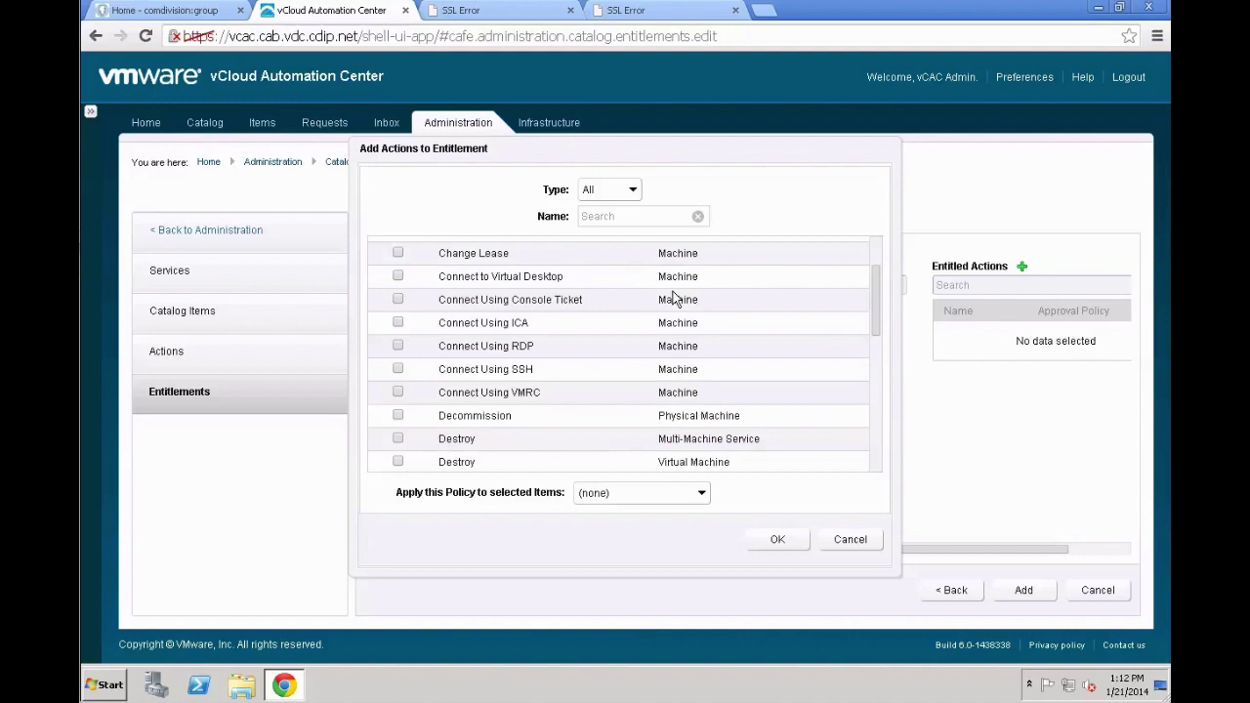
scroll(674, 298, up, 2)
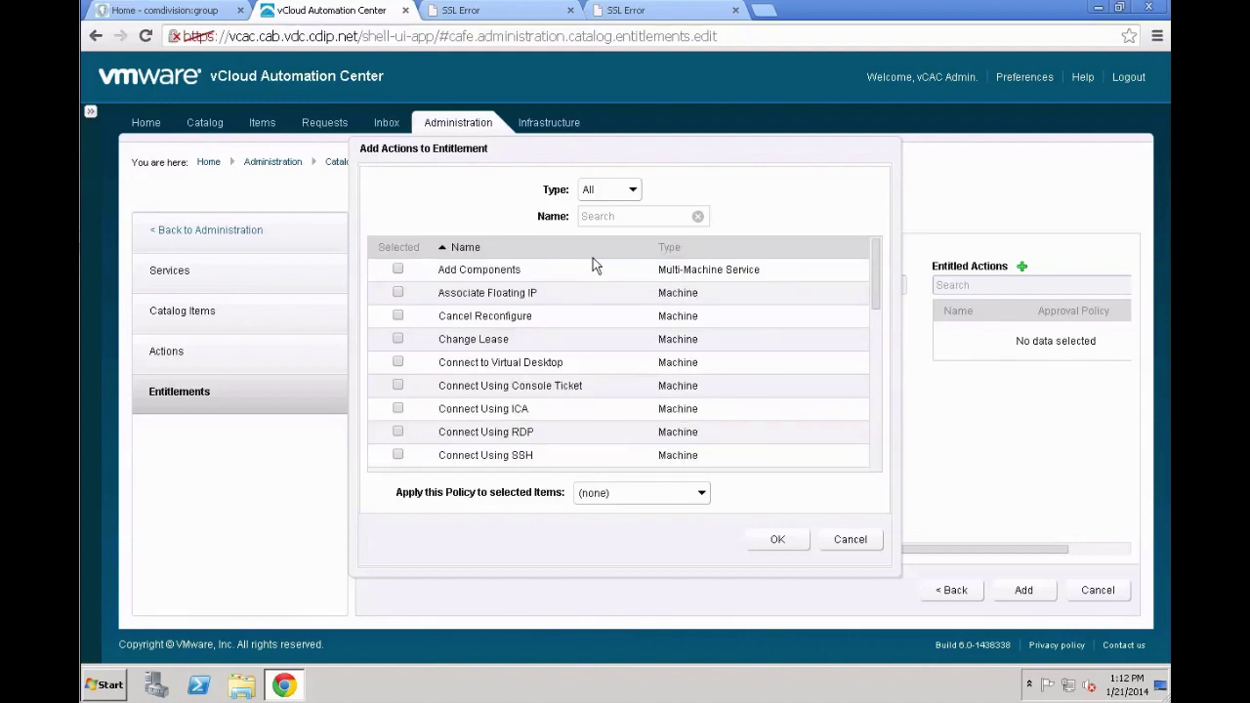
click(604, 190)
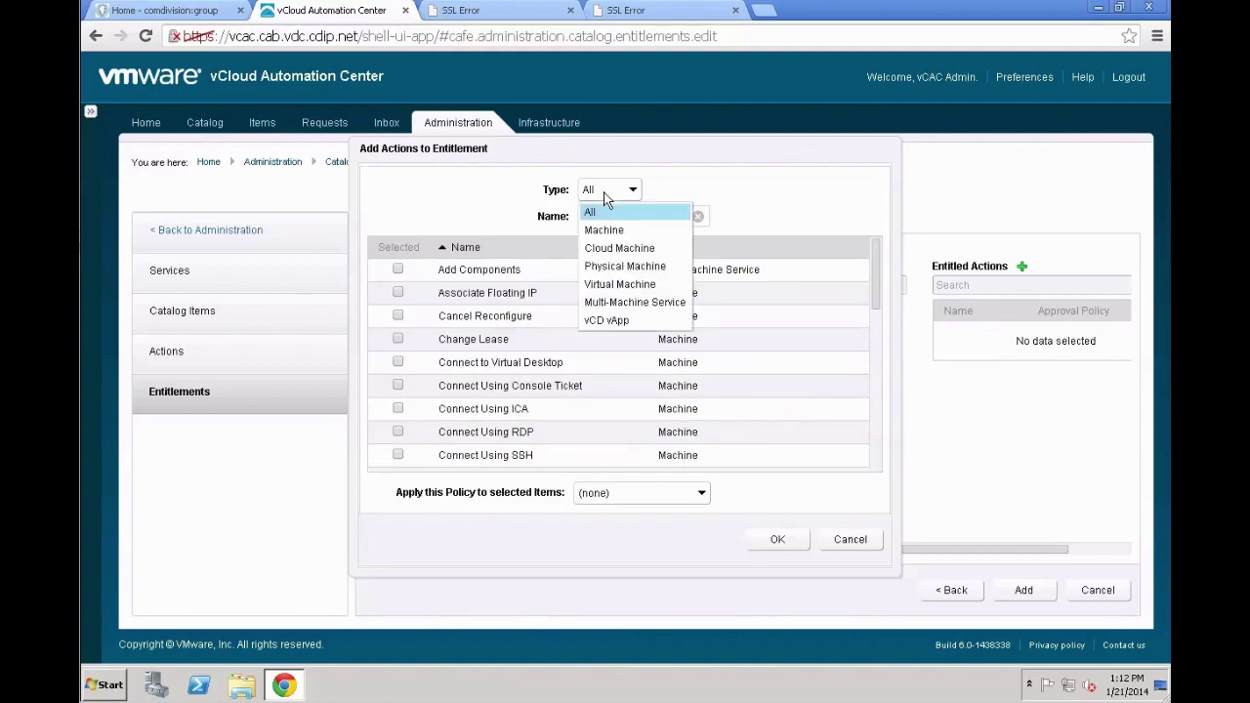
click(601, 283)
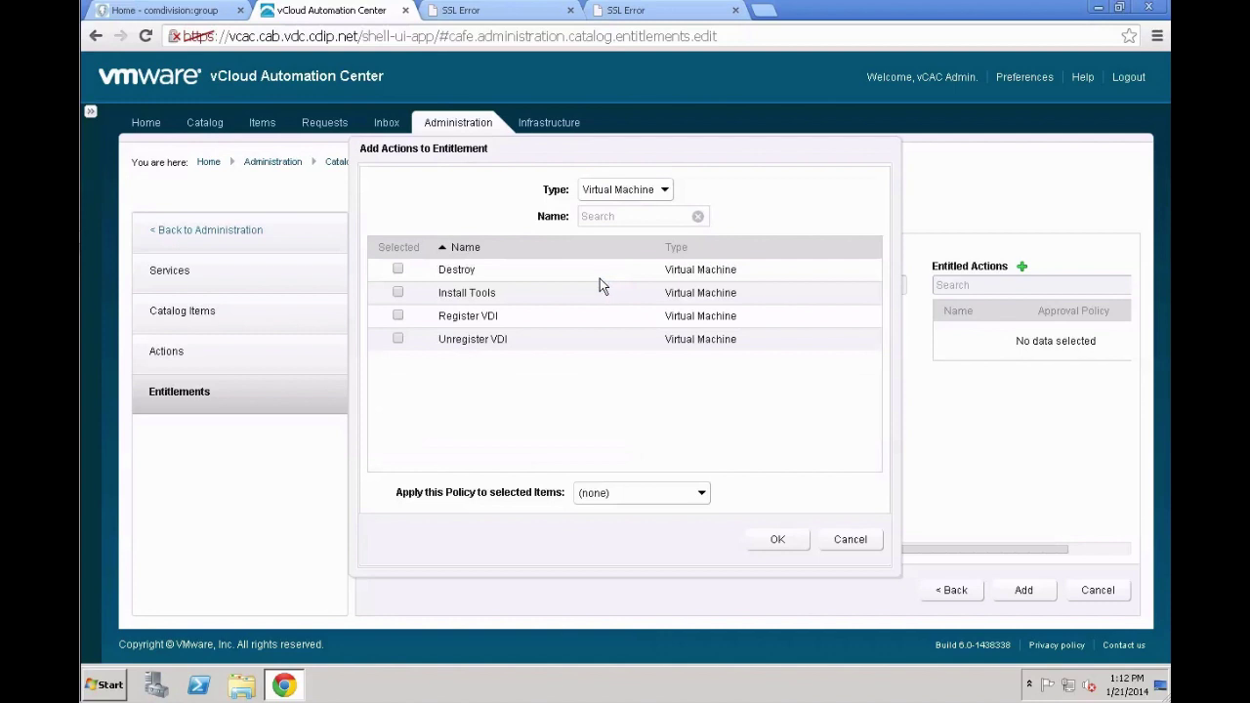
click(400, 270)
click(399, 293)
click(399, 316)
click(398, 340)
Entitle Machine actions from Associate Floating IP through Connect Using Console/RDP/SSH/VMRC, Edit and Execute Reconfigure
click(652, 189)
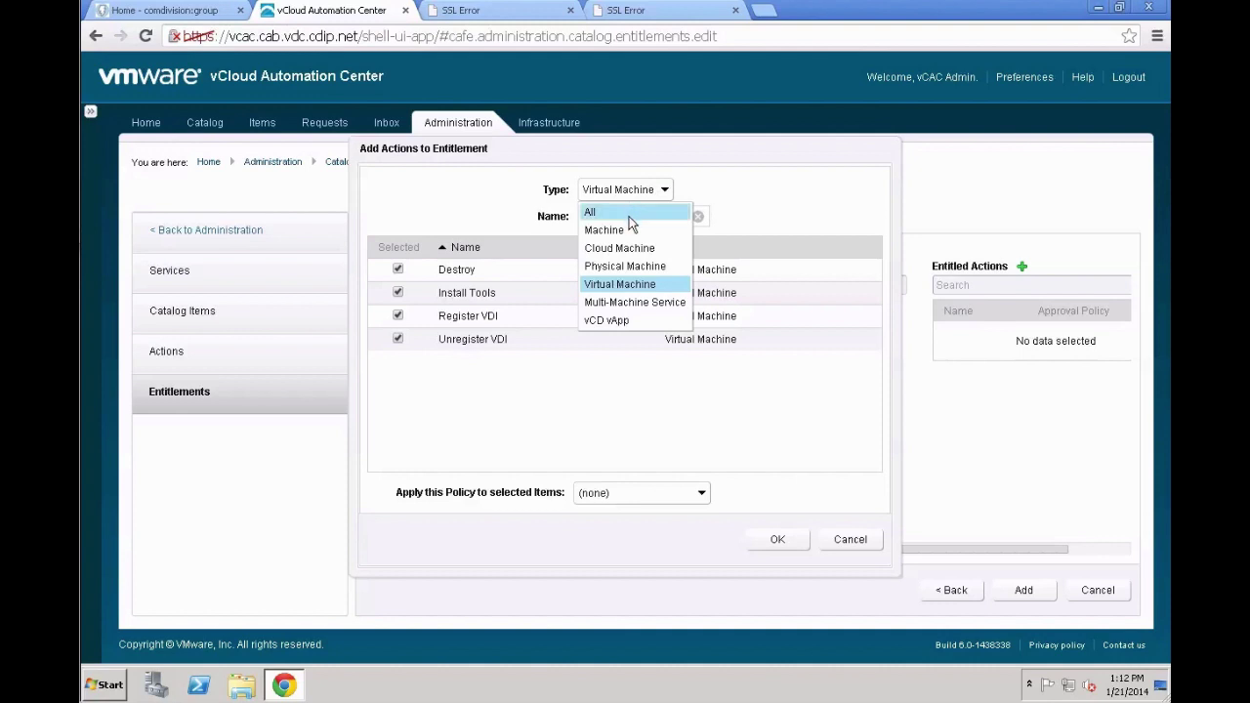
click(623, 230)
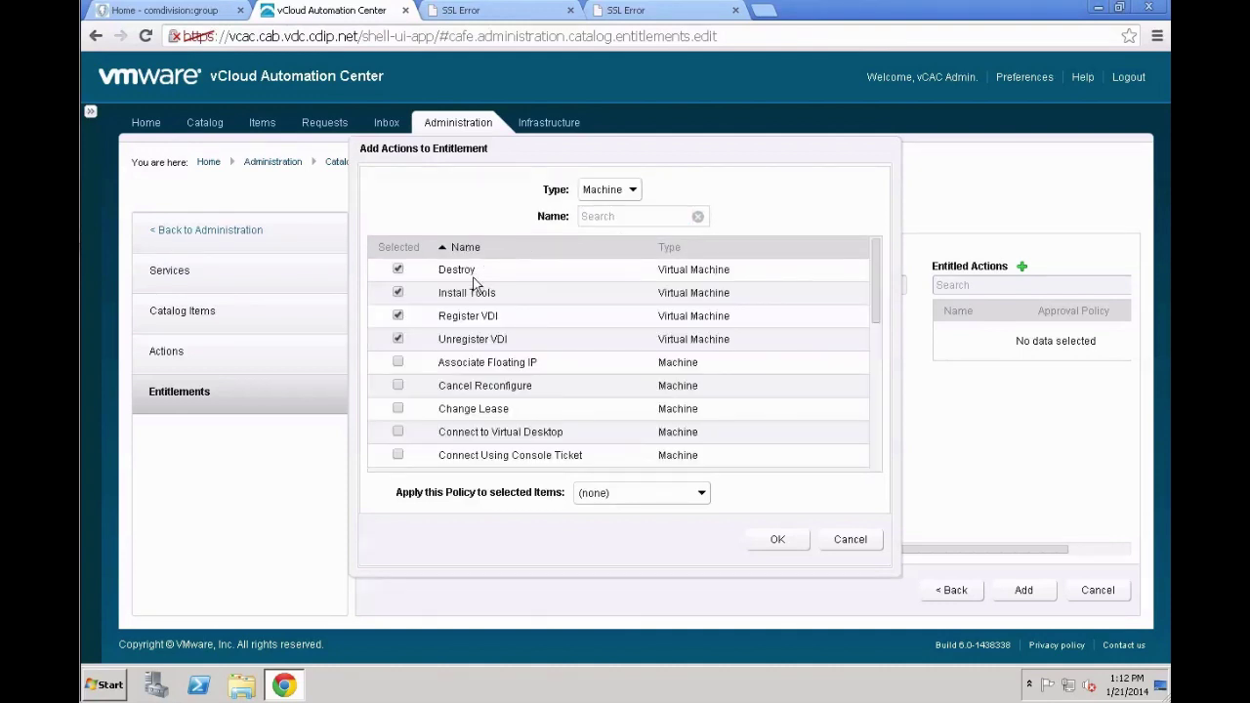
click(396, 366)
click(397, 387)
click(399, 409)
scroll(428, 418, down, 4)
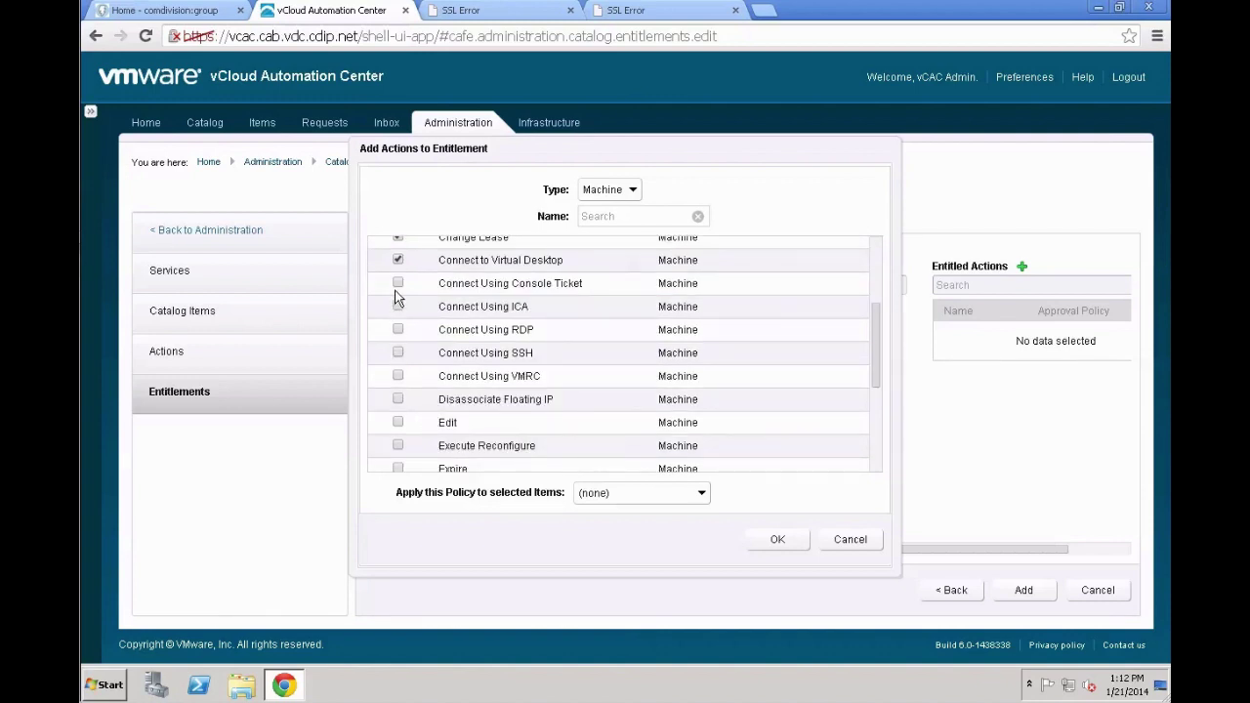
click(398, 285)
click(399, 329)
click(399, 353)
click(398, 376)
click(398, 423)
click(397, 448)
Entitle Expire, Get Expiration Reminder, Power Off/On, Reprovision, Restart, Shutdown and Suspend, then confirm
scroll(478, 425, down, 3)
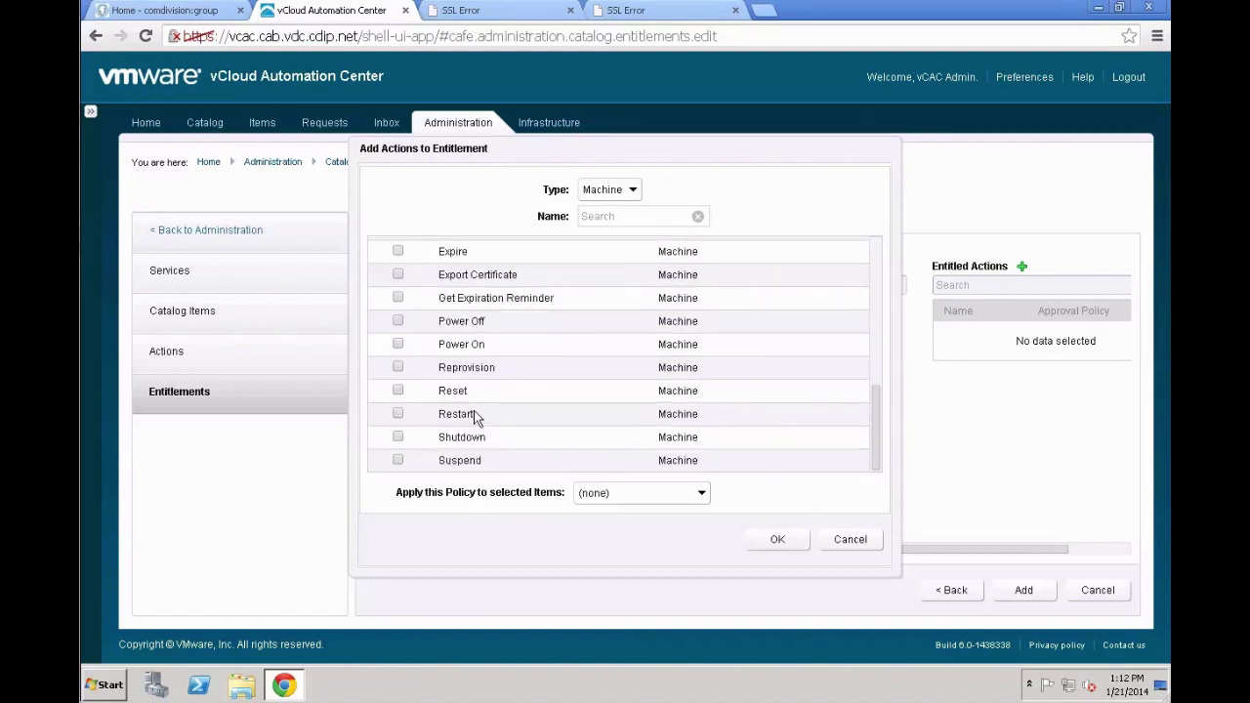
scroll(477, 417, up, 2)
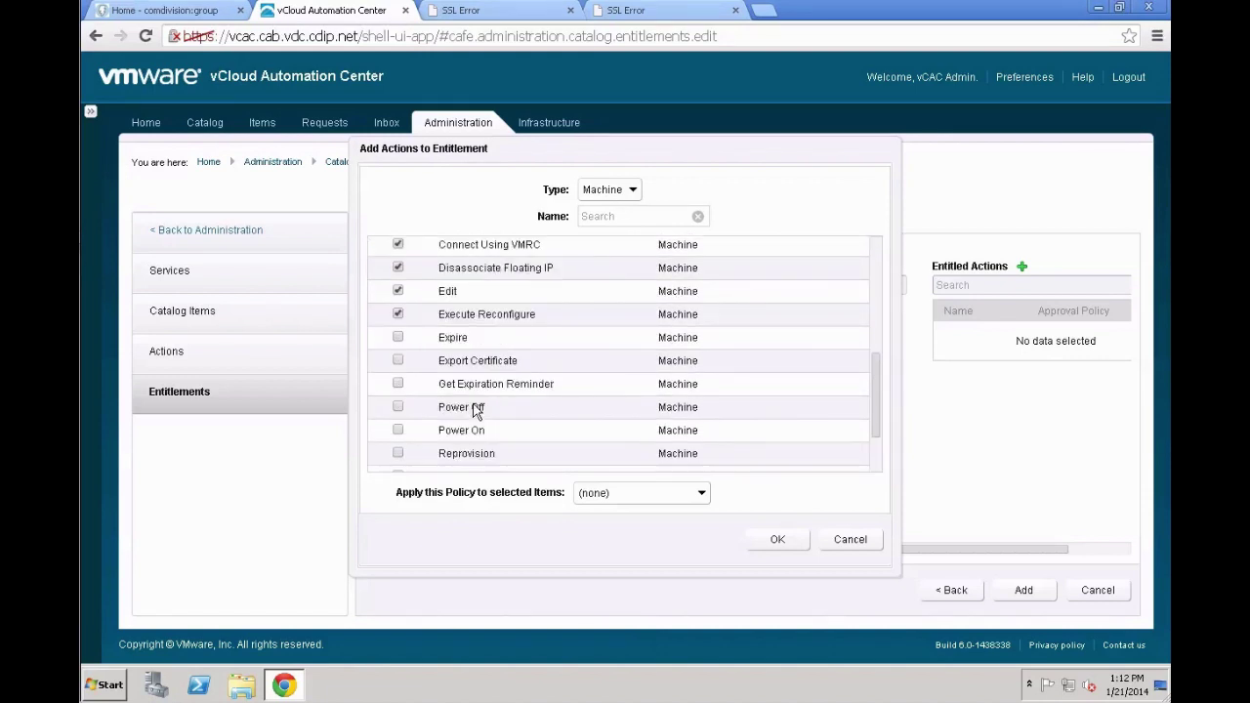
click(399, 339)
click(398, 385)
click(400, 409)
click(398, 430)
scroll(446, 410, down, 2)
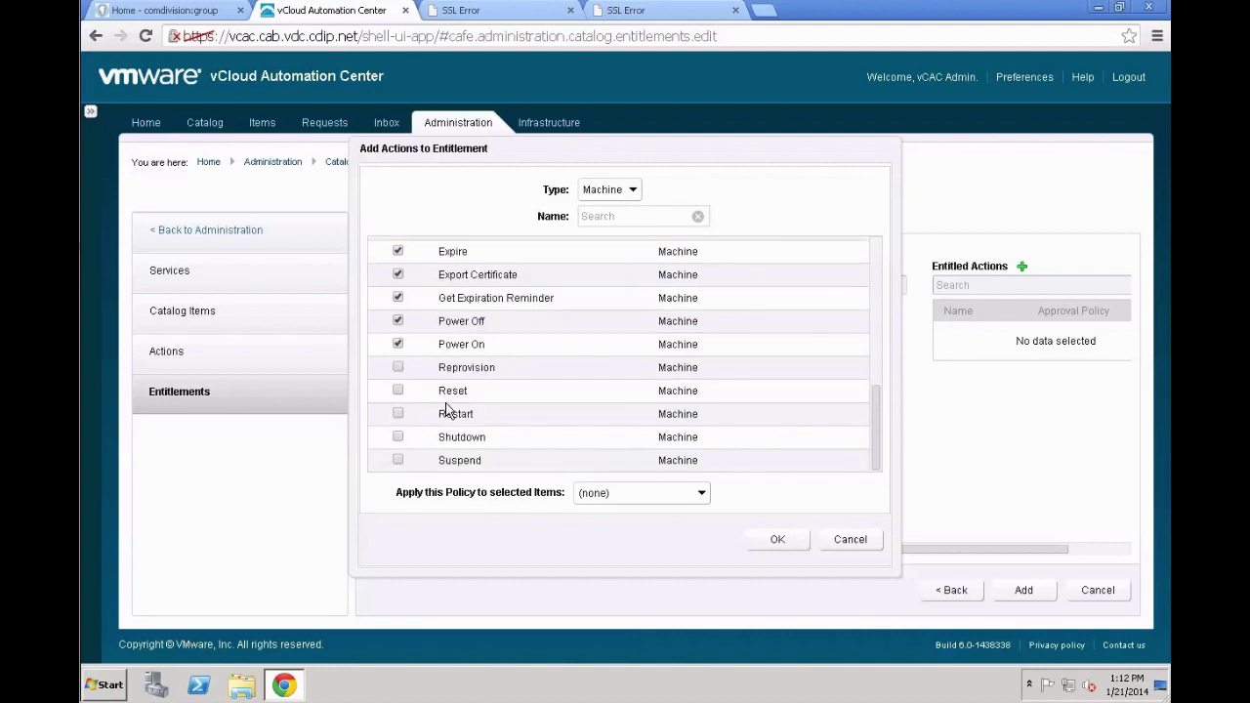
click(398, 367)
click(398, 416)
click(398, 436)
click(399, 459)
click(786, 537)
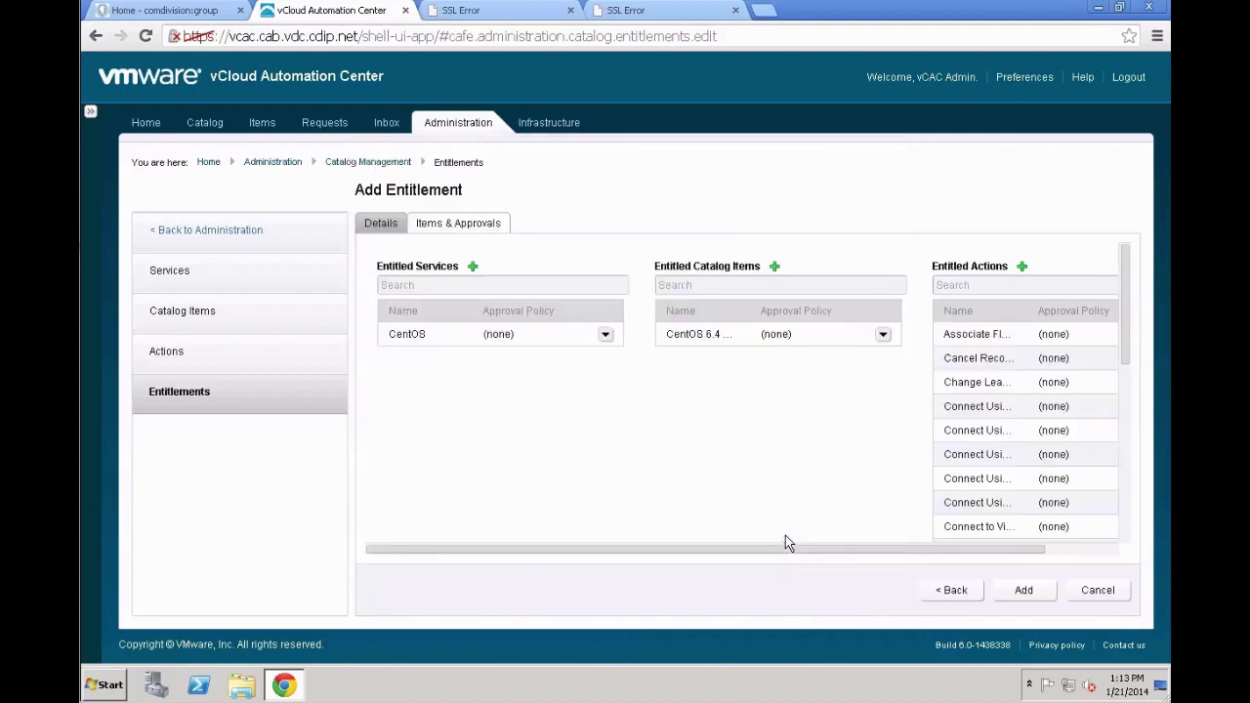
Save the new Development Users entitlement
click(1029, 596)
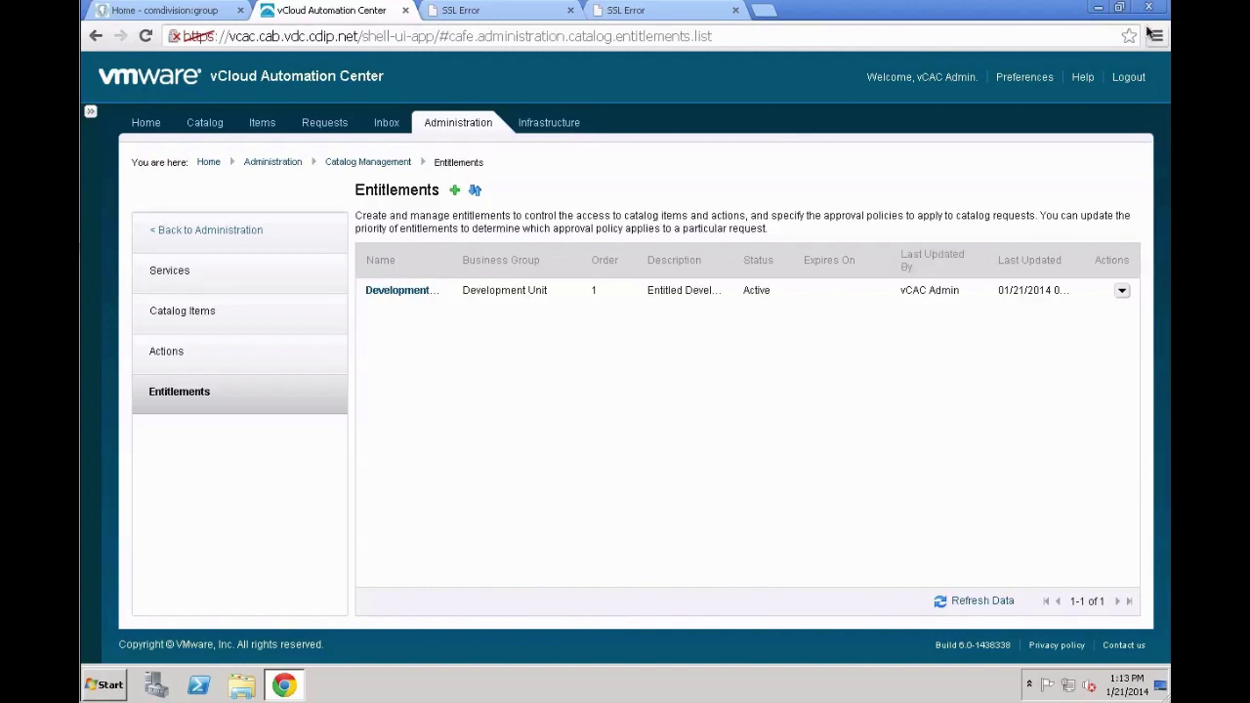
Log out of the administrator session
click(1115, 80)
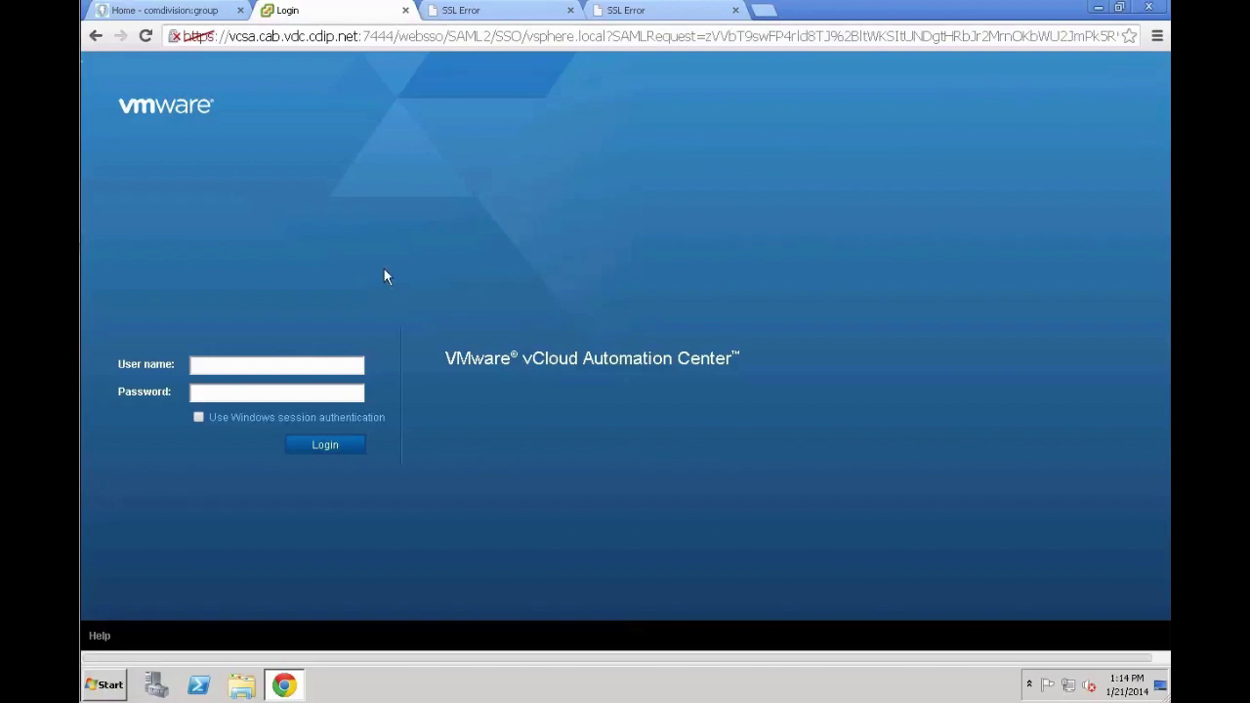
Sign in with the administrator's e-mail and password, then view the Service Catalog
click(265, 368)
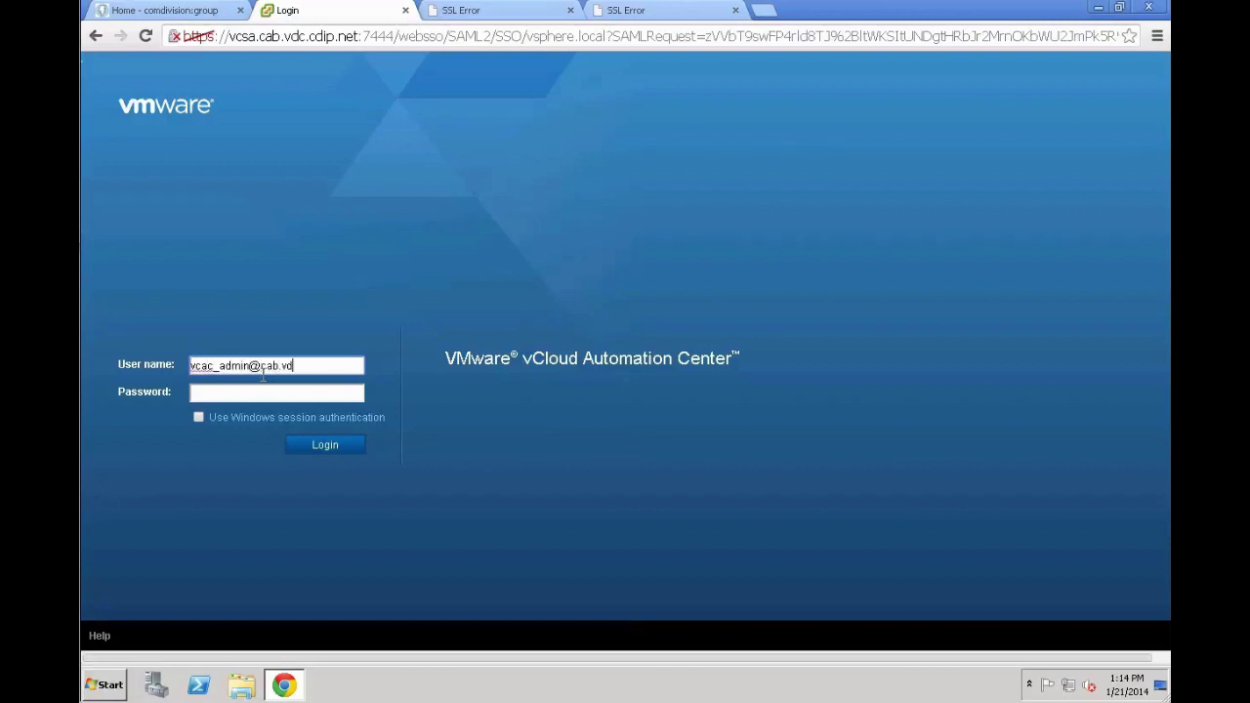
key(Tab)
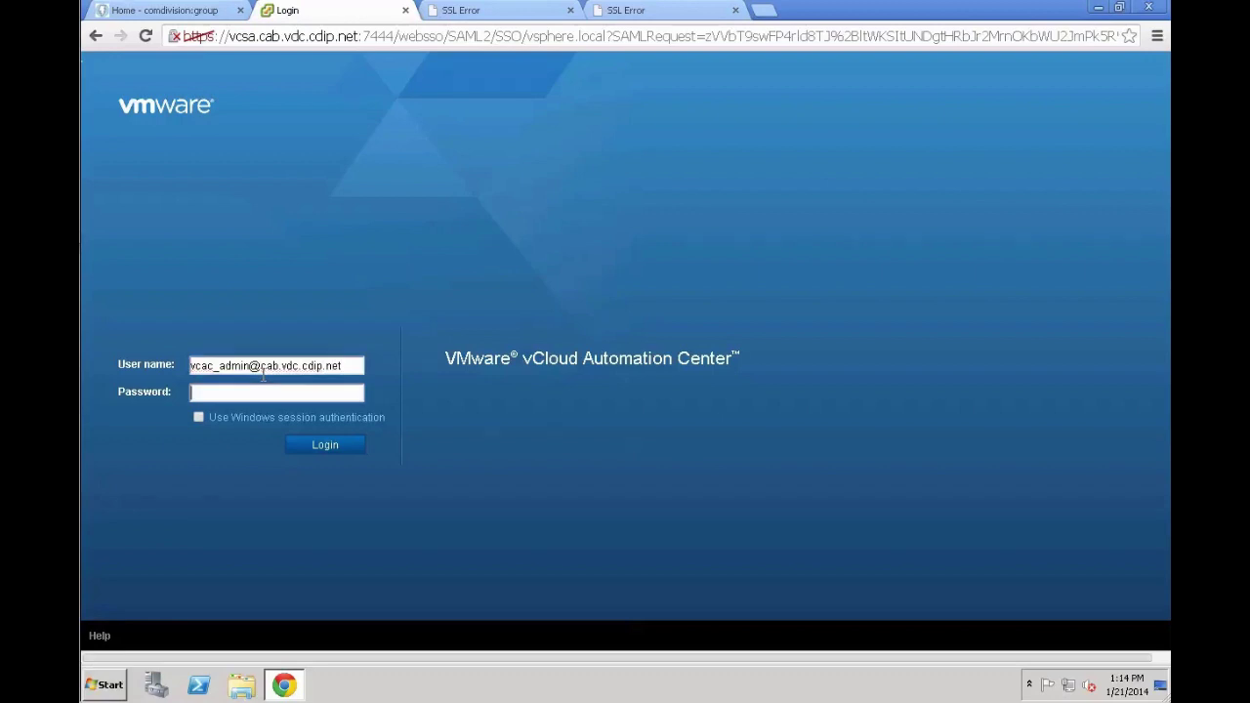
text(••••••••••)
click(306, 446)
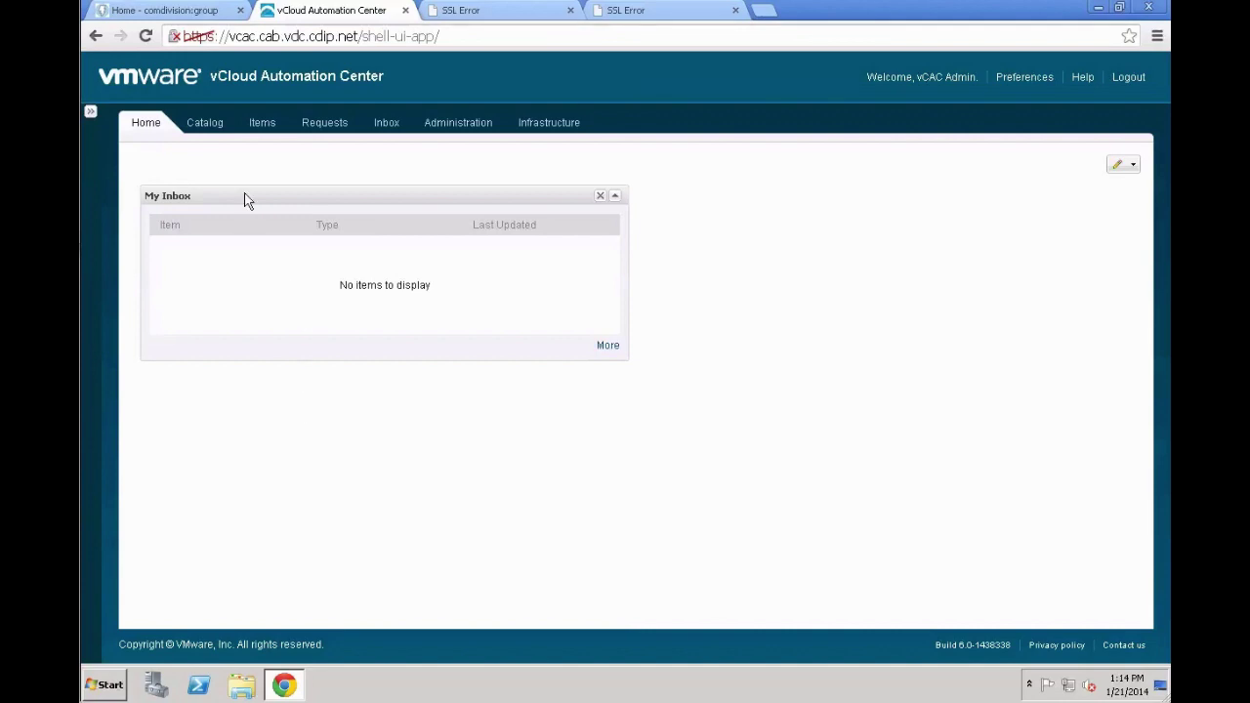
click(206, 123)
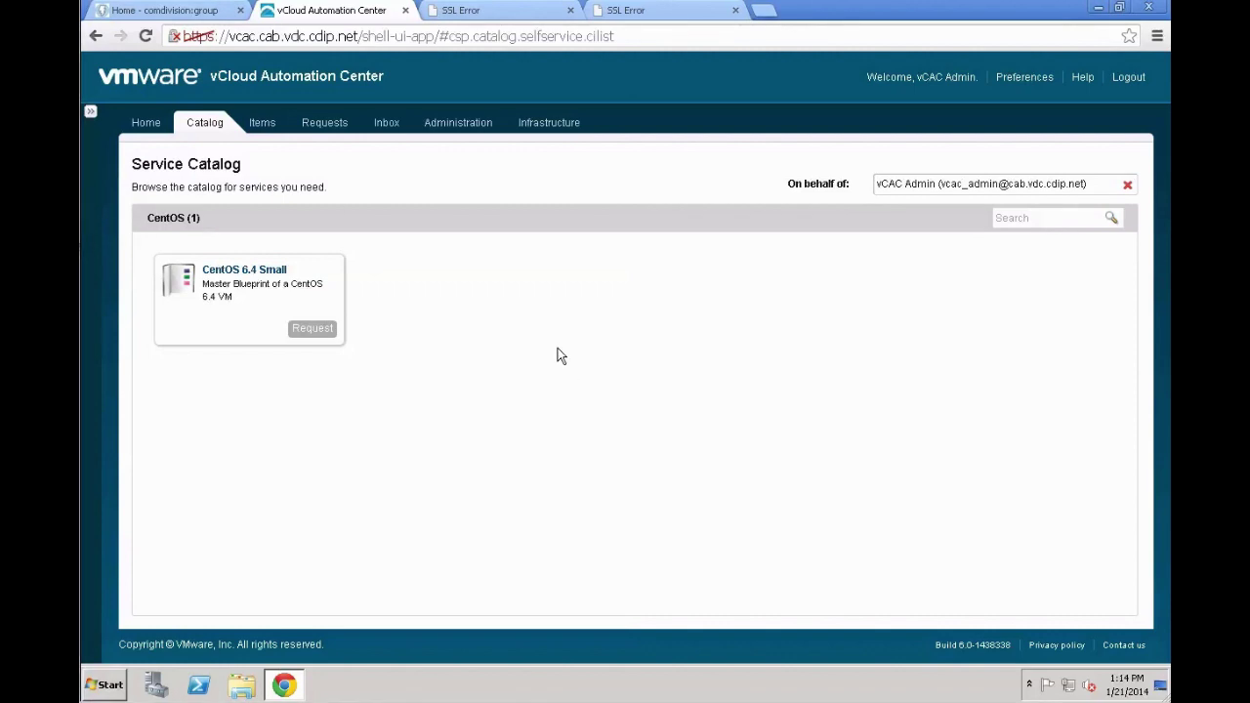
Request one CentOS 6.4 Small machine, submit it, and acknowledge the confirmation
click(311, 328)
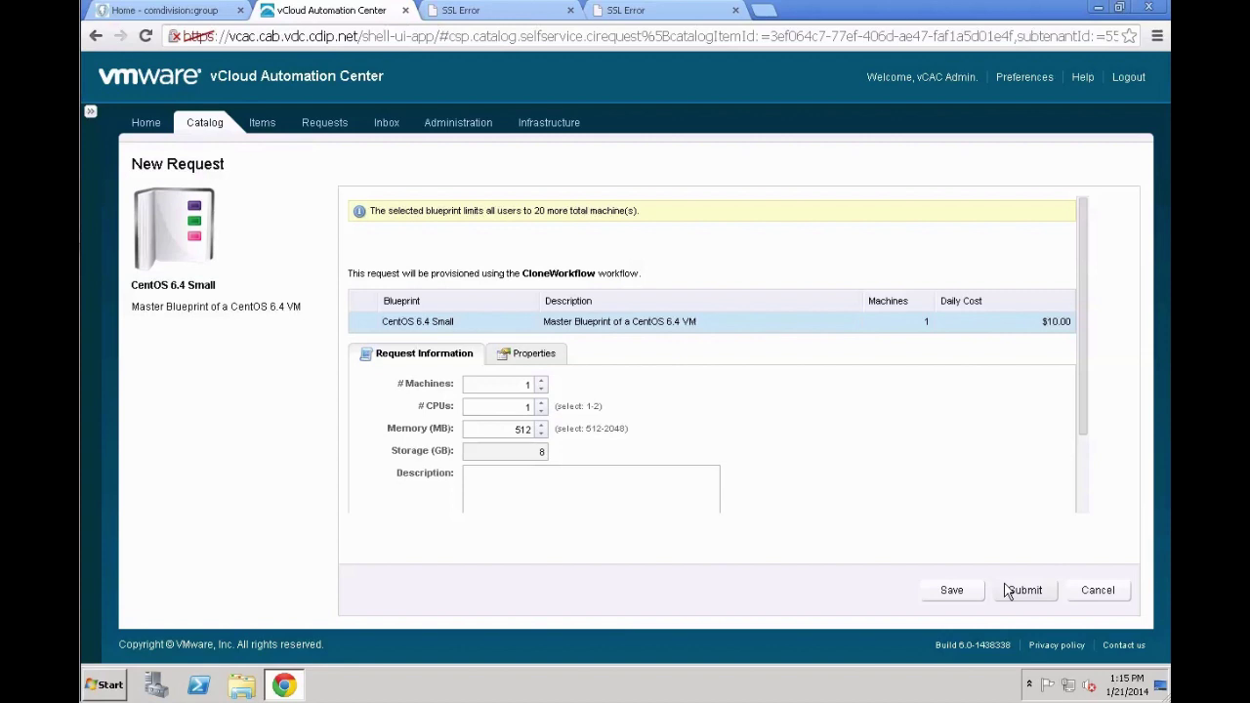
click(1084, 504)
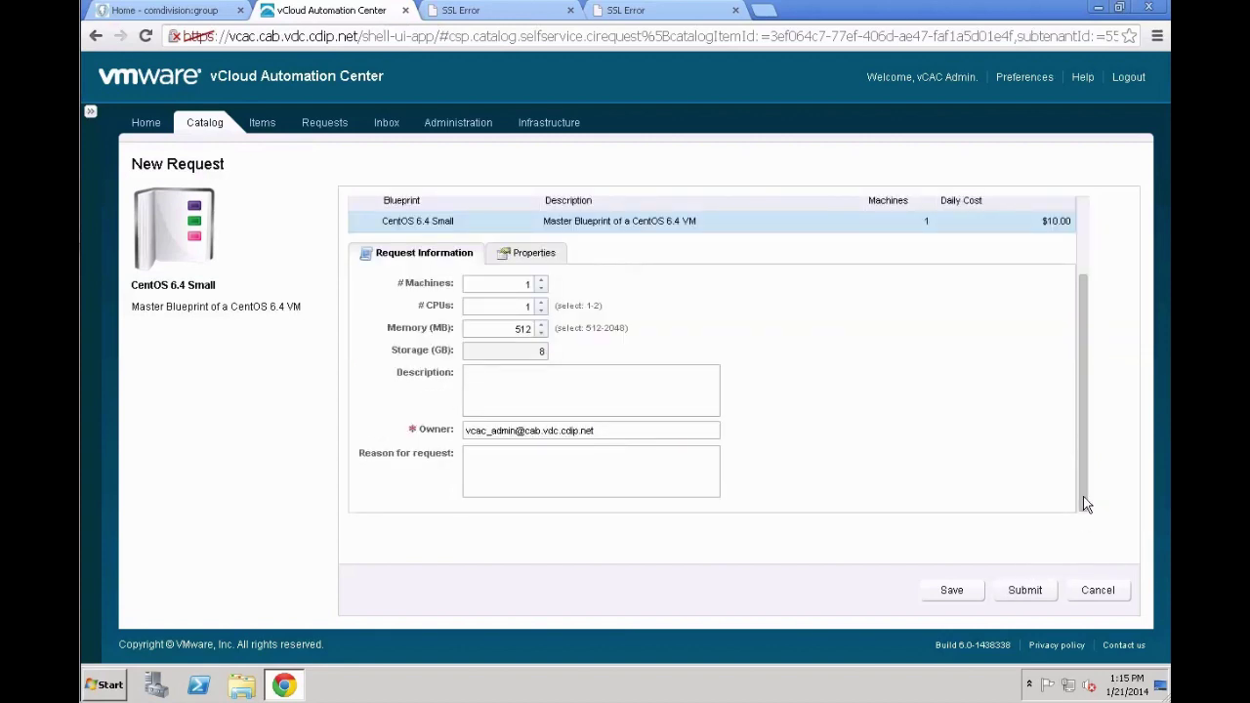
click(1047, 594)
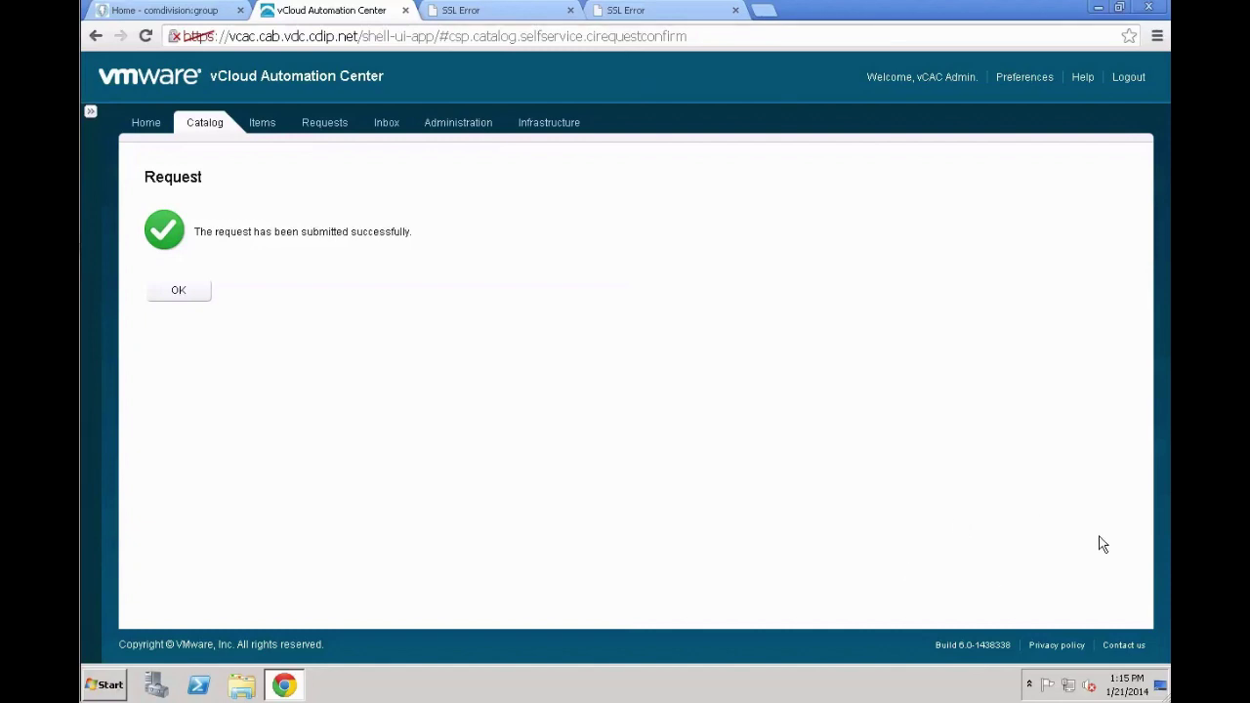
click(181, 293)
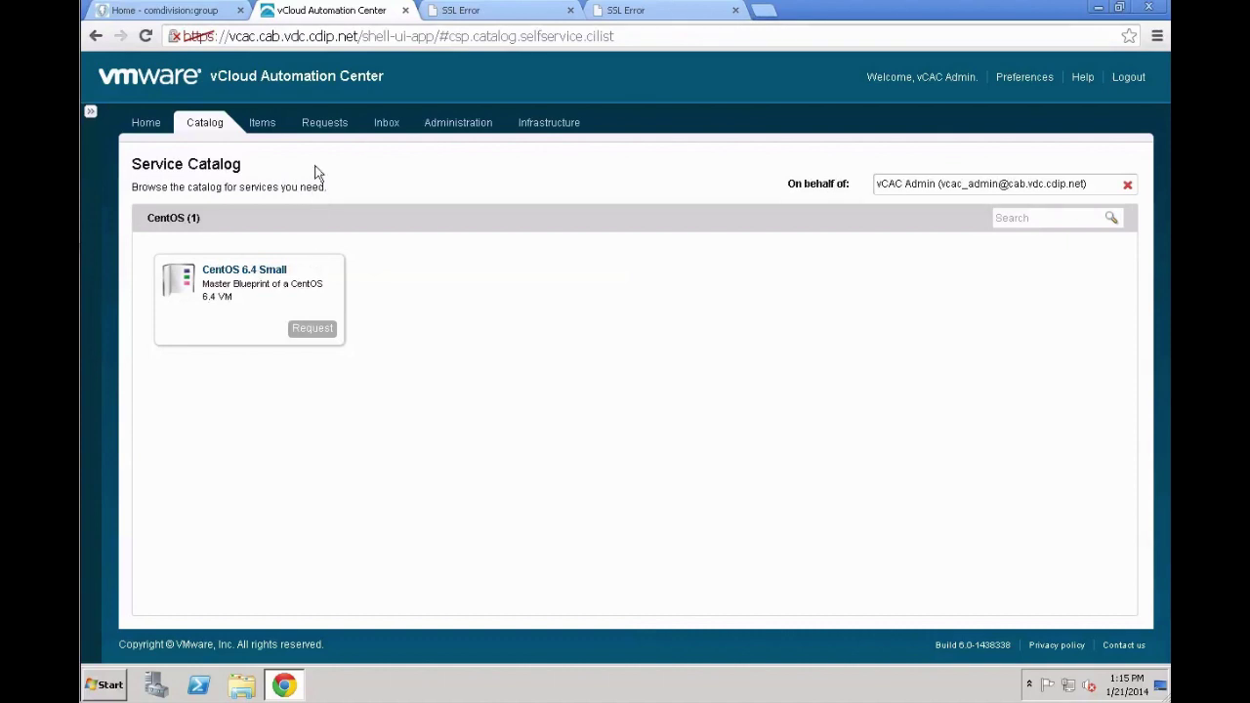
Check My Requests and refresh until the CentOS 6.4 Small request shows Successful
click(328, 125)
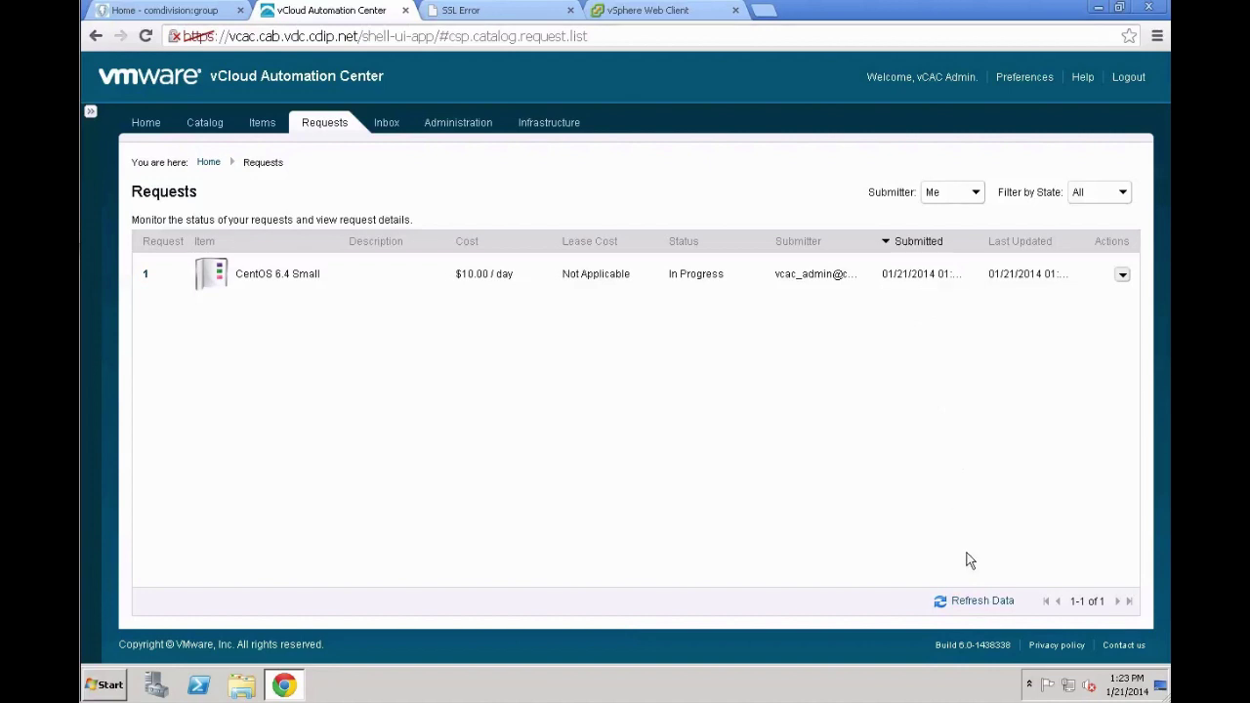
click(975, 600)
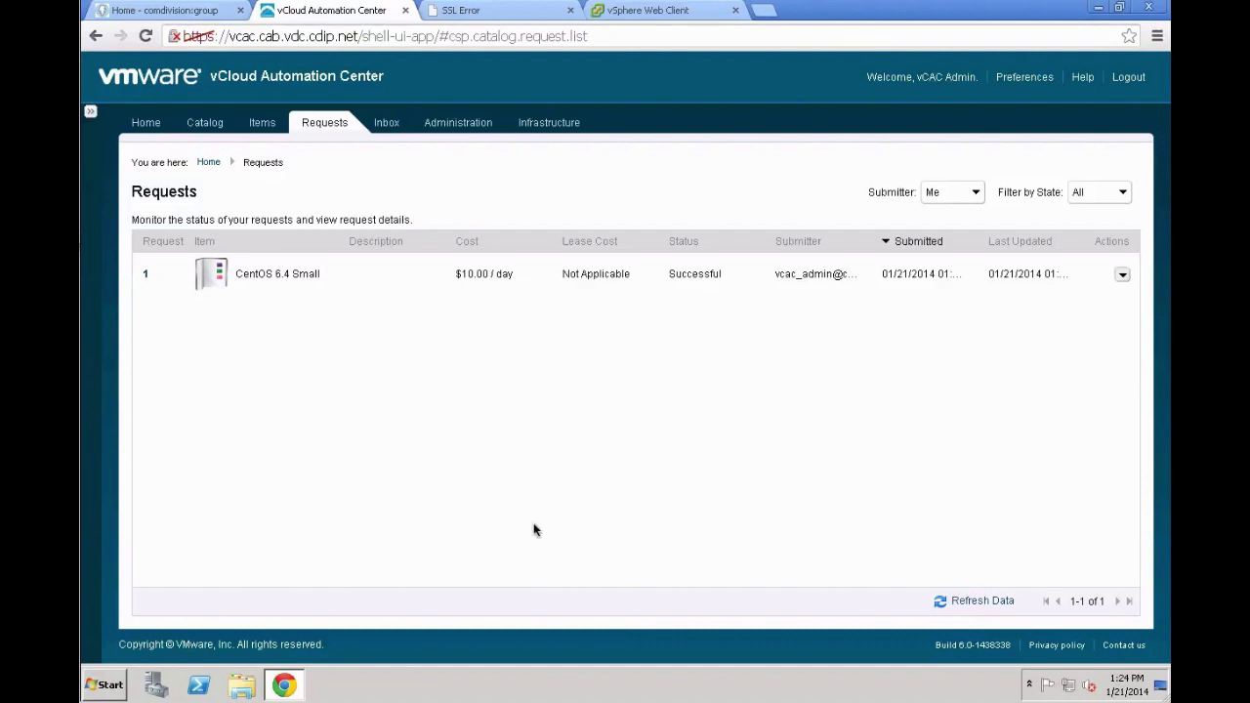
click(556, 136)
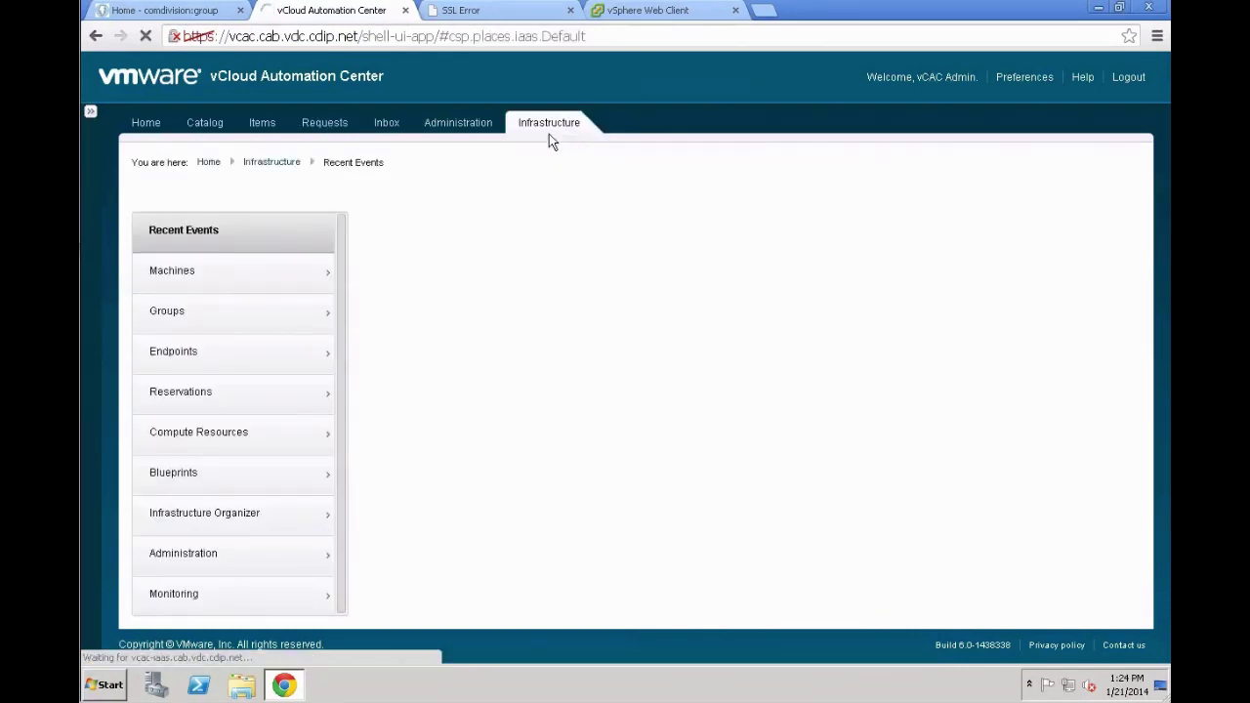
Go to Infrastructure > Blueprints to list the existing CentOS 6.4 Small blueprint
click(264, 469)
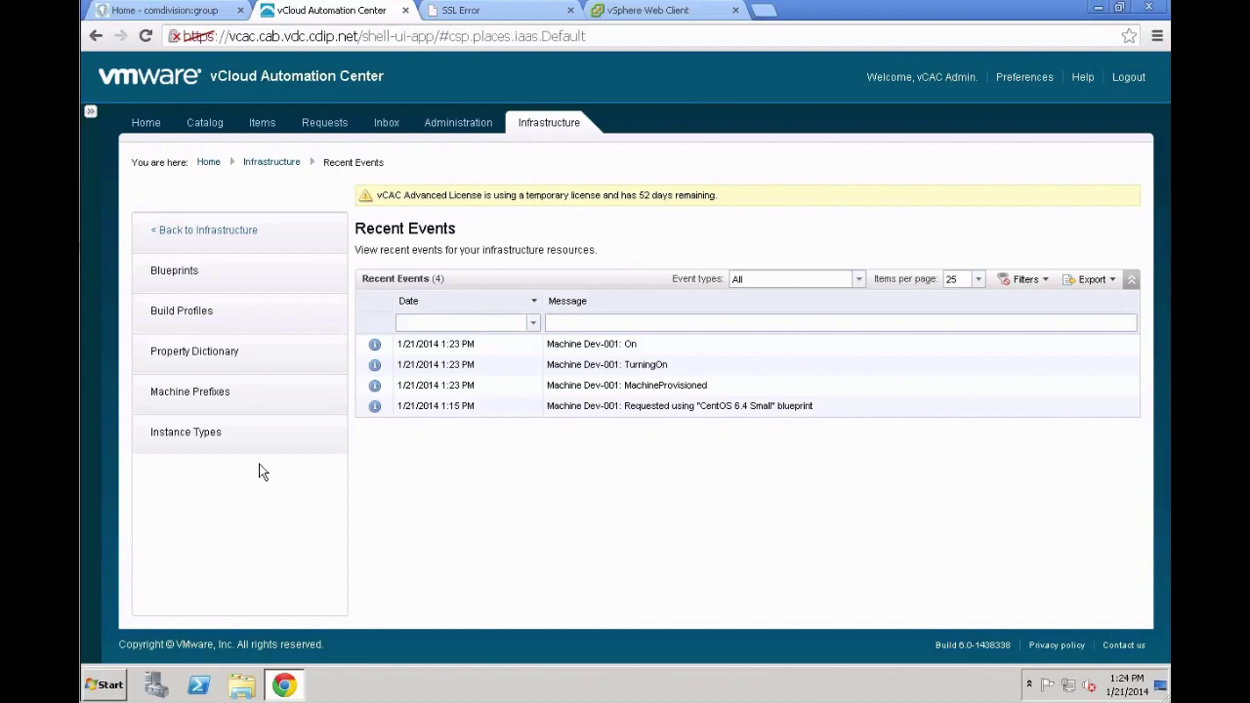
click(261, 281)
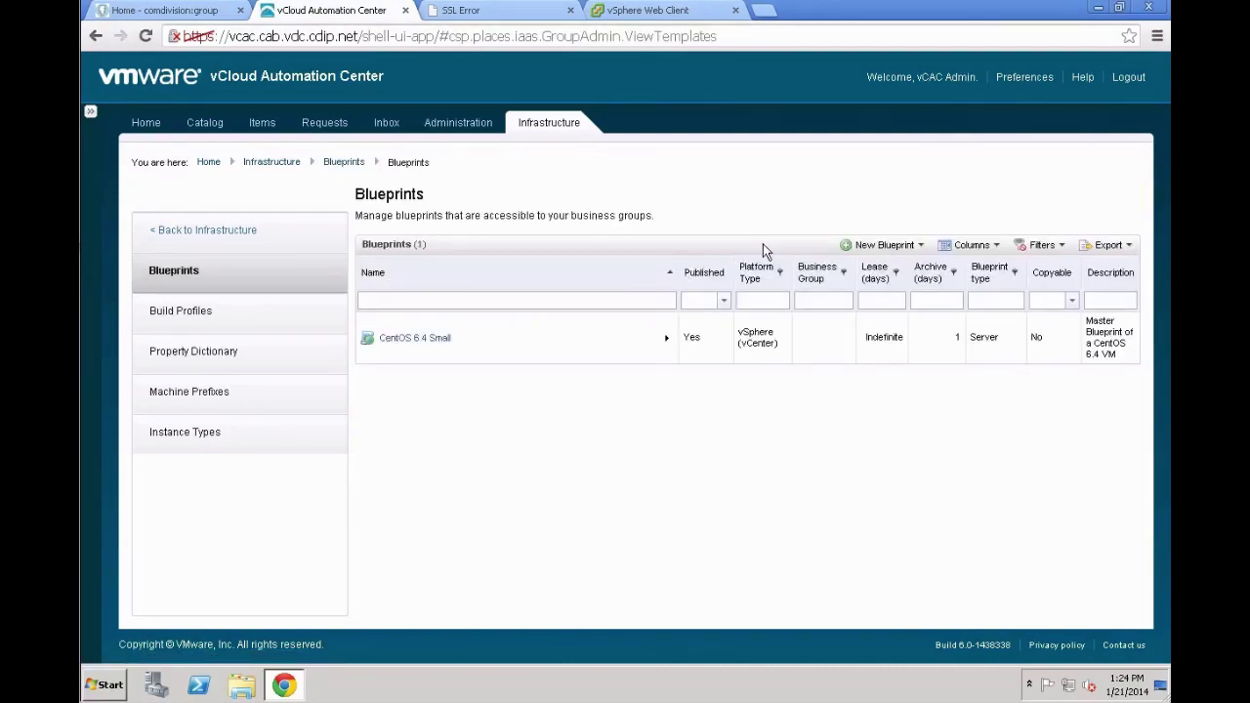
Start a vSphere (vCenter) blueprint named 'centos 2nd small machine', described 'Master Linked Clone Blueprint of a CentOS 6.4 Server'
click(868, 246)
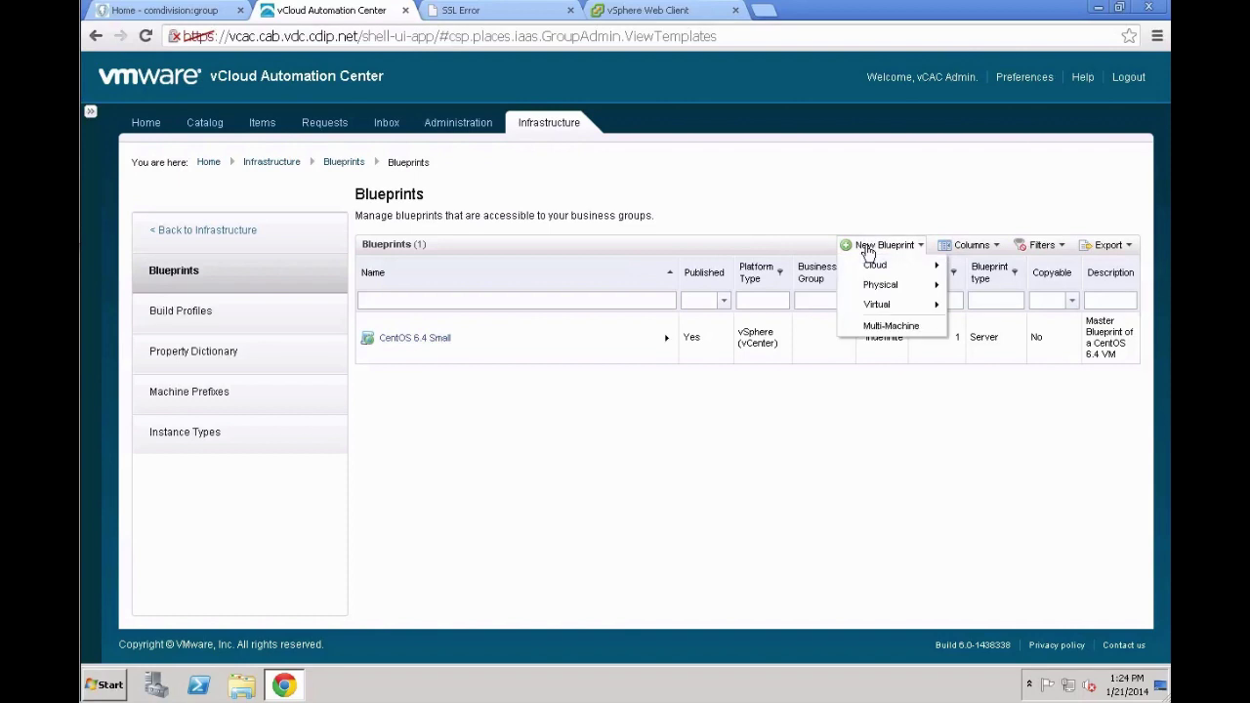
mouse_move(877, 305)
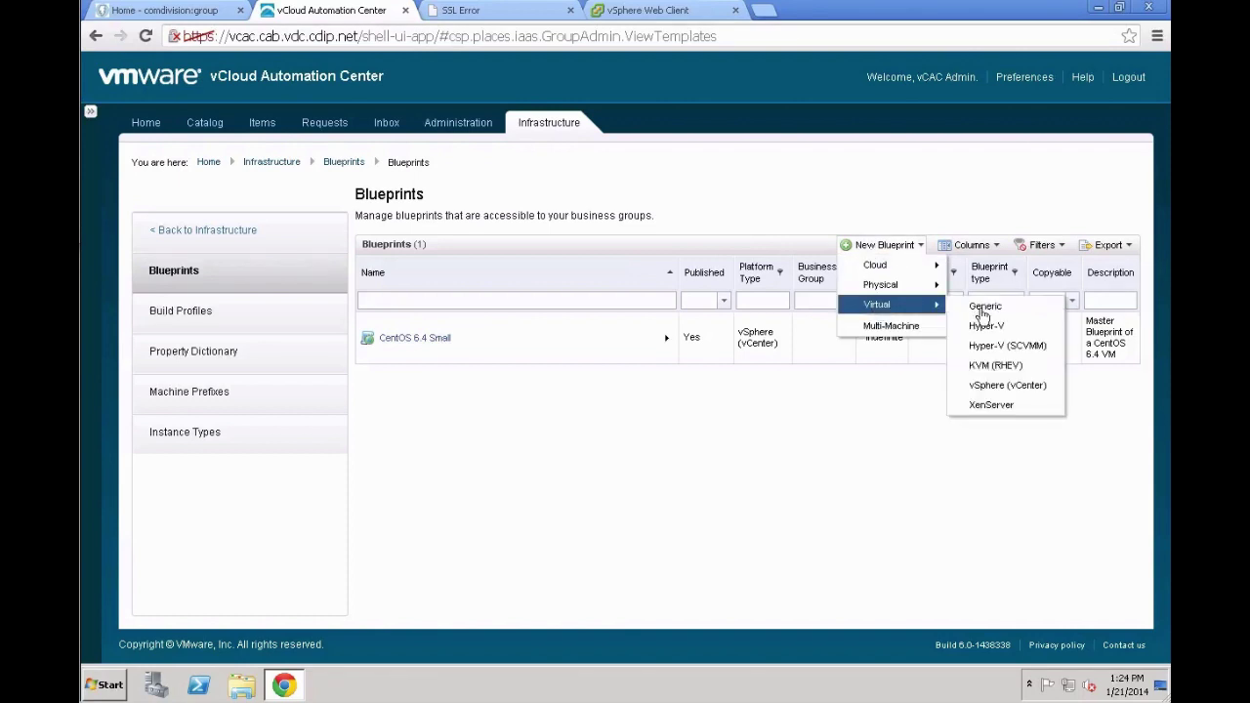
click(1005, 384)
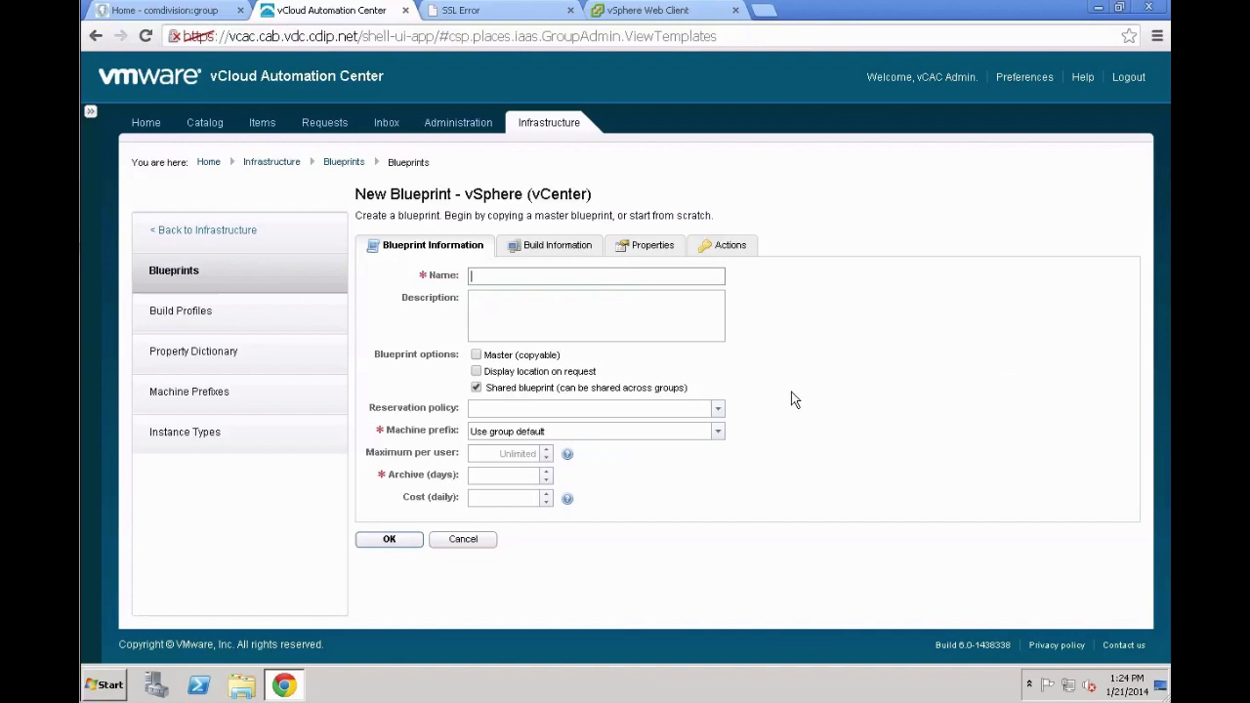
text(cent)
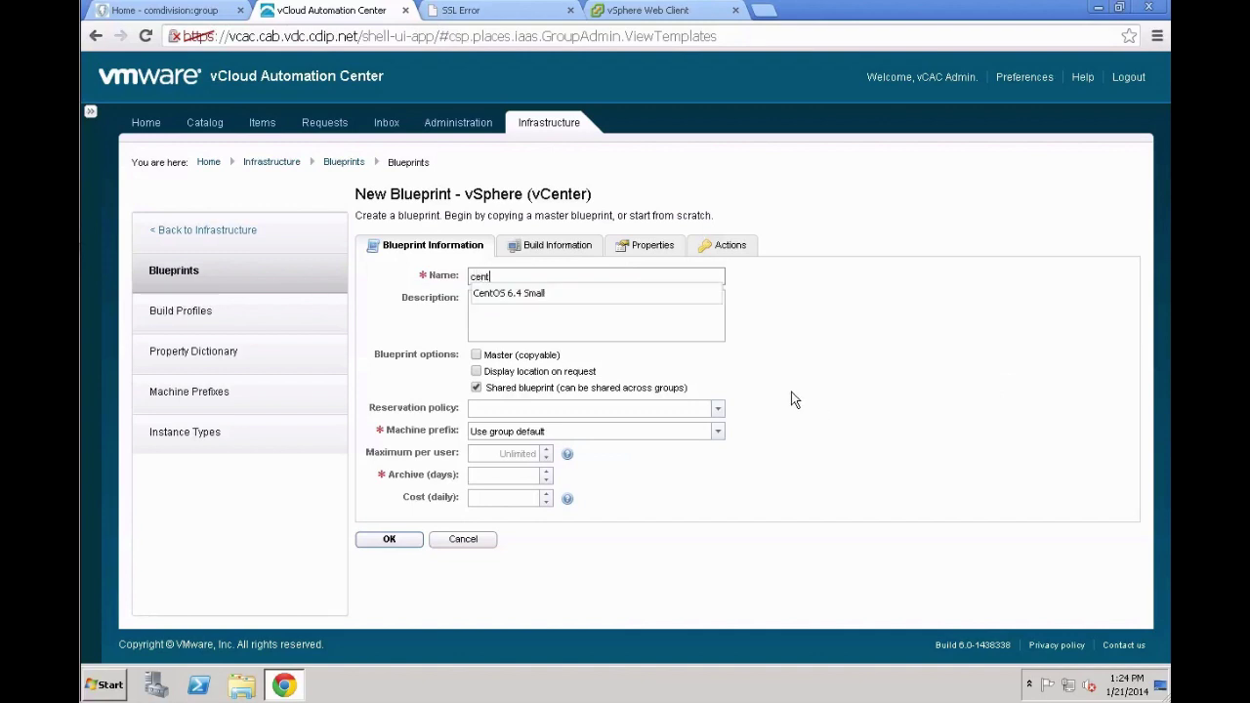
text(os 2)
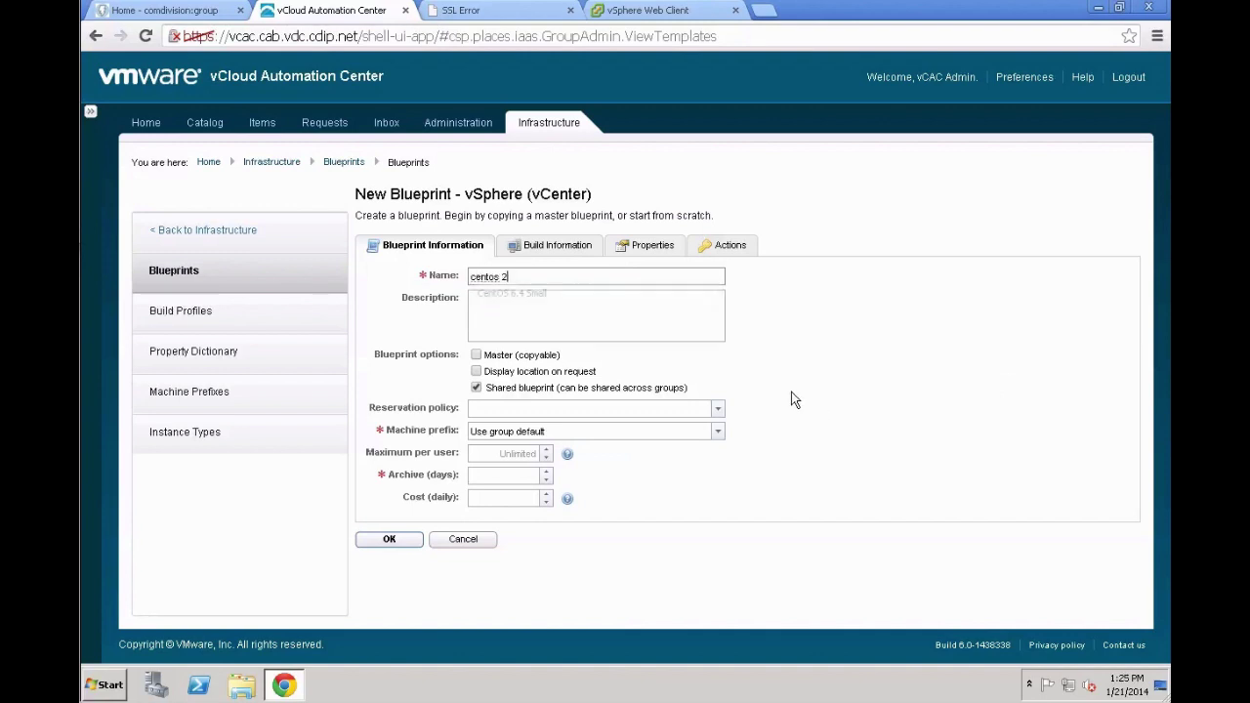
text(nd small)
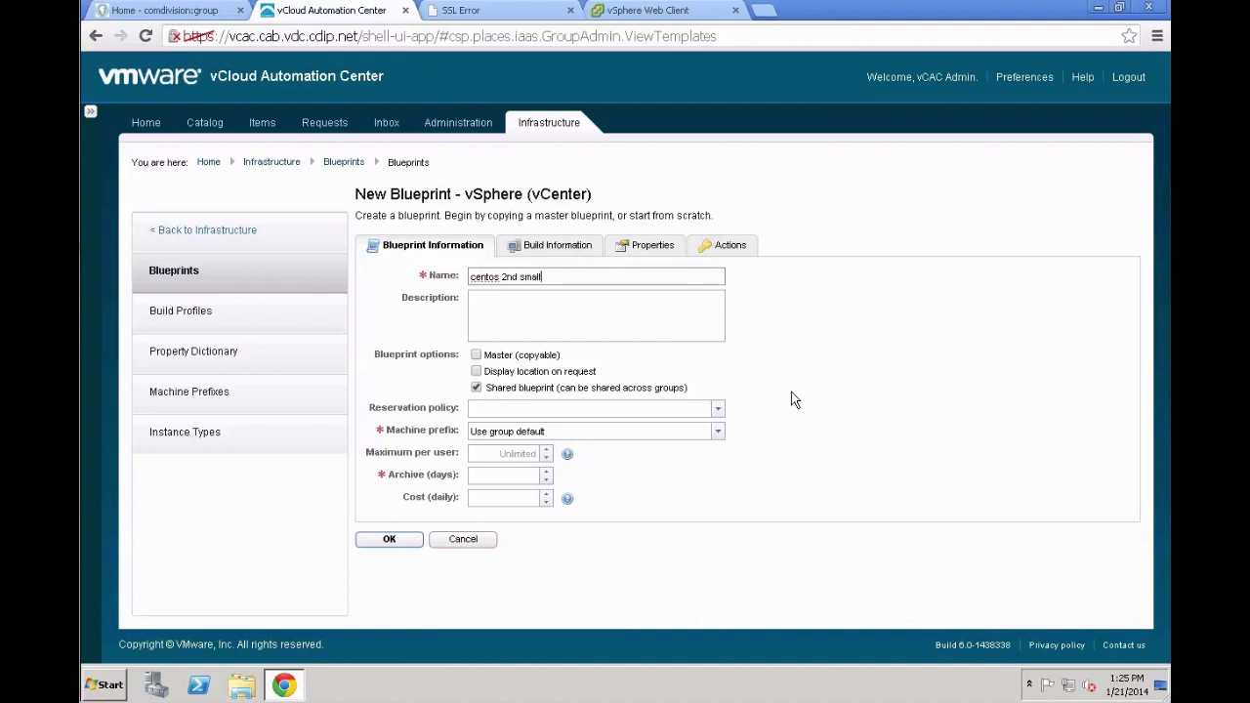
text( machine)
key(Tab)
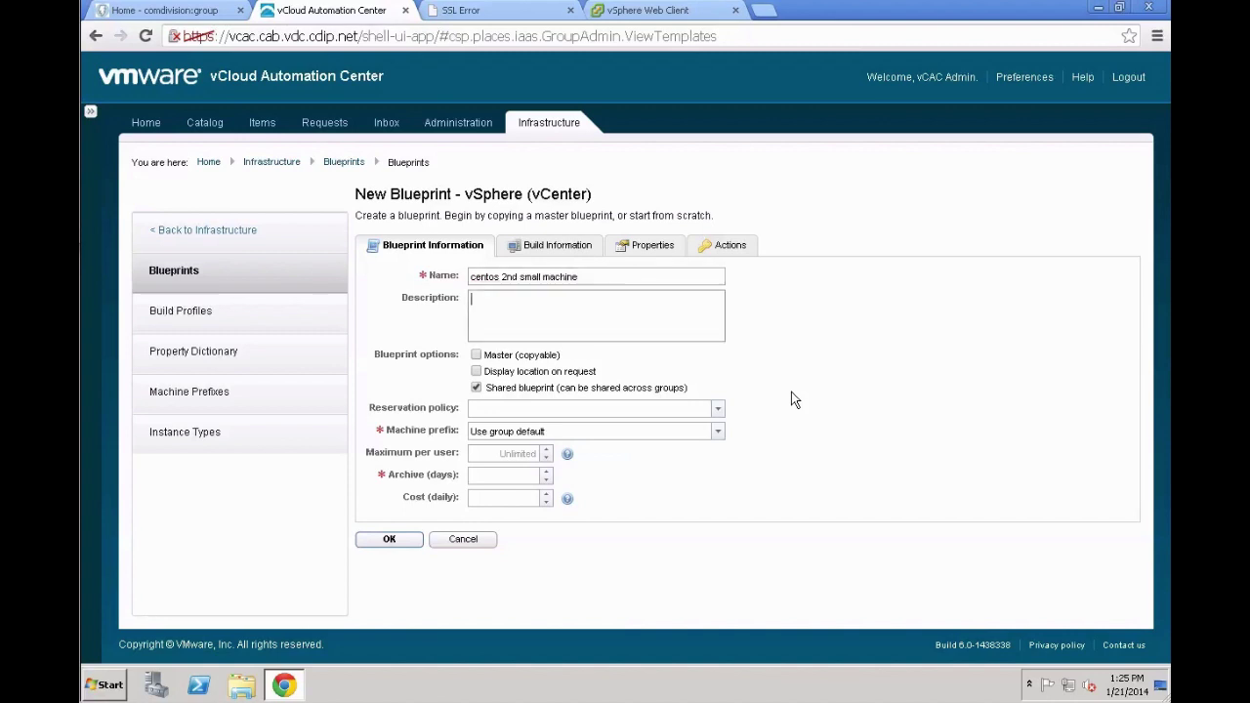
text(Master Linked Clone Blueprint of a Centos)
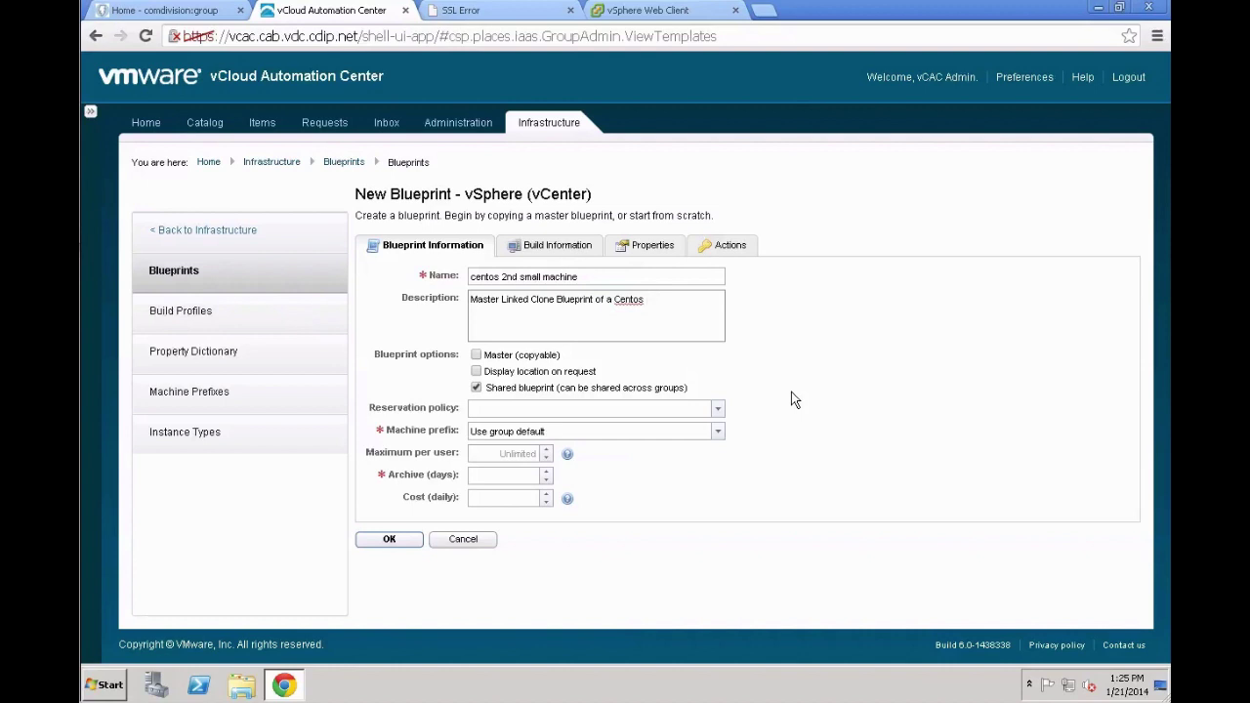
key(BackSpace)
key(BackSpace)
text(OS 6.4 Server)
Make it a copyable master with computePolicyA, 1-day archive and daily cost 5
click(480, 357)
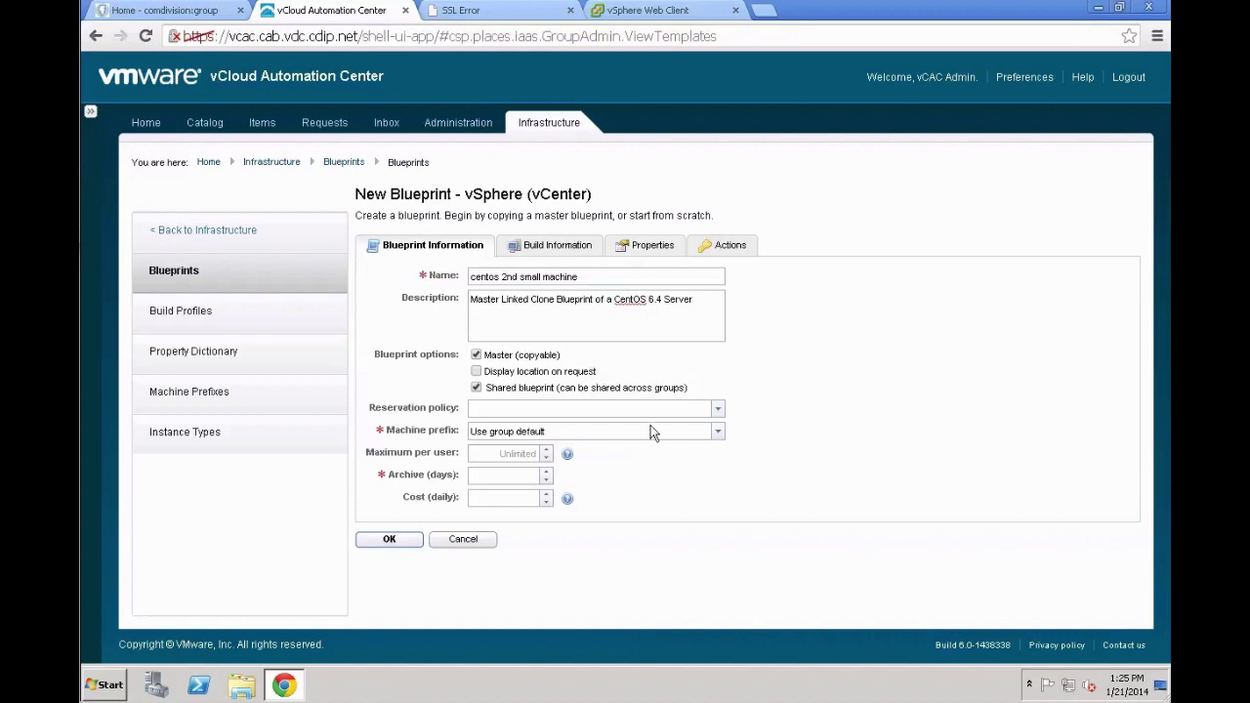
click(715, 413)
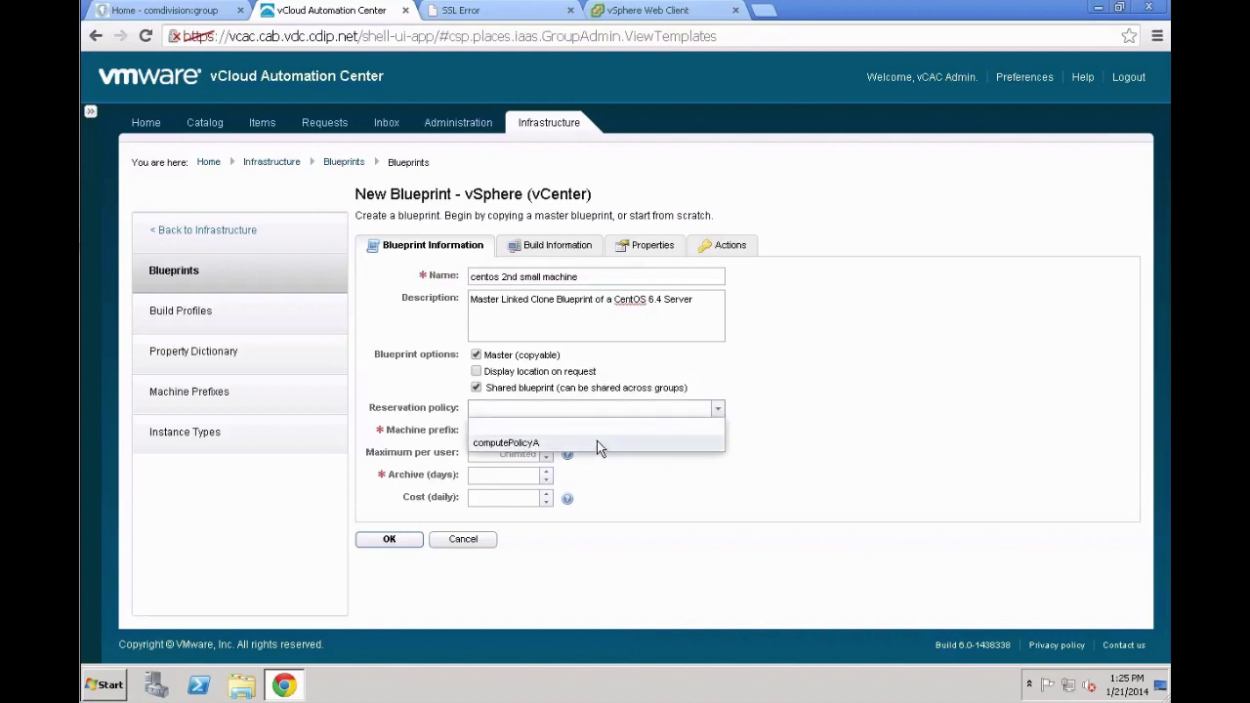
click(597, 440)
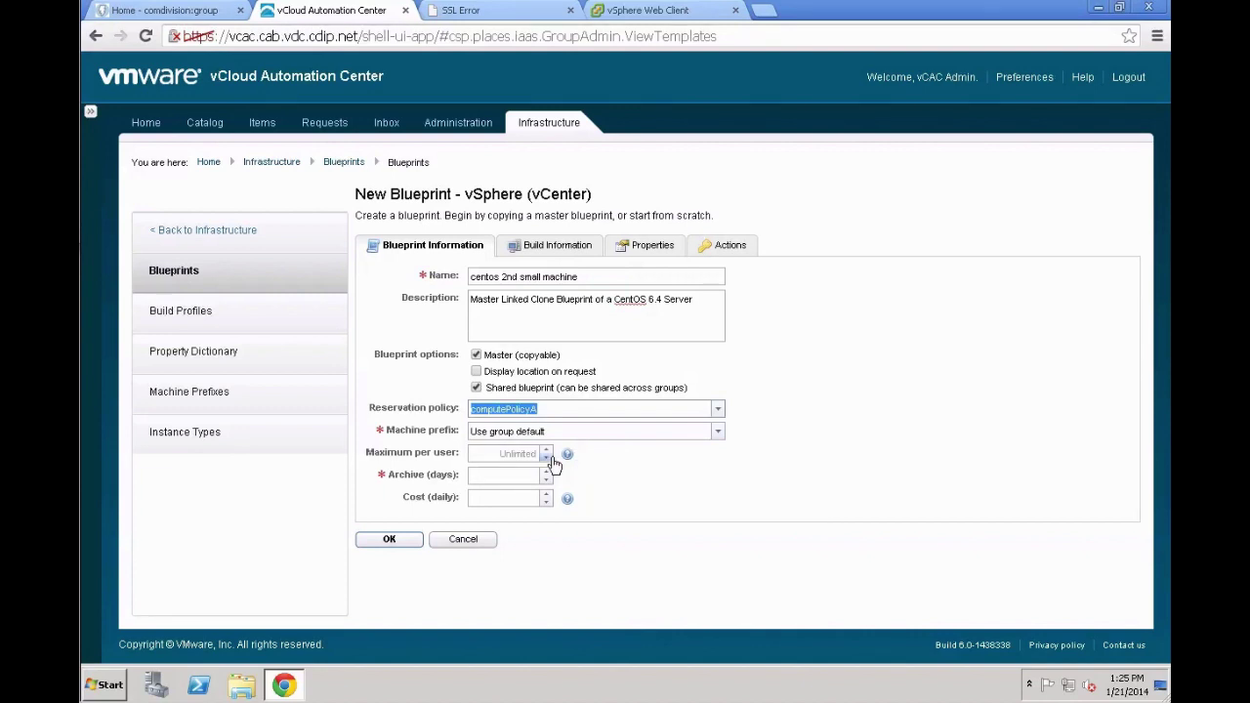
click(518, 474)
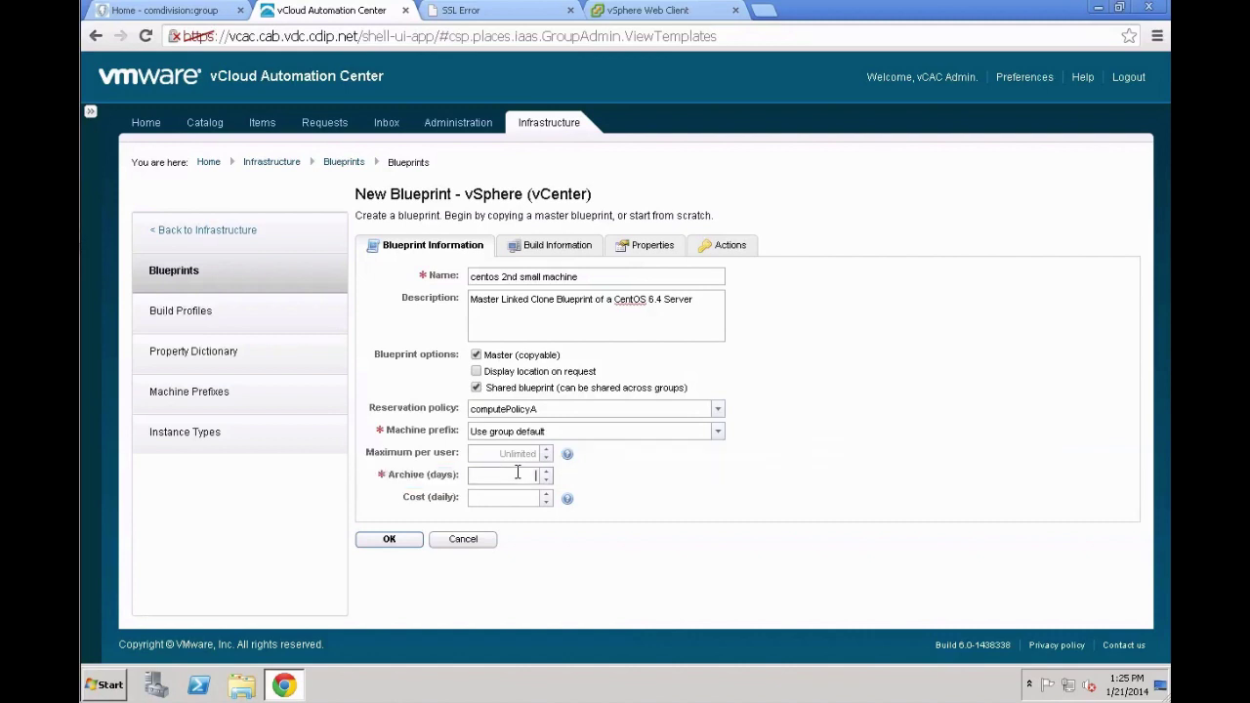
text(1)
click(518, 501)
text(5)
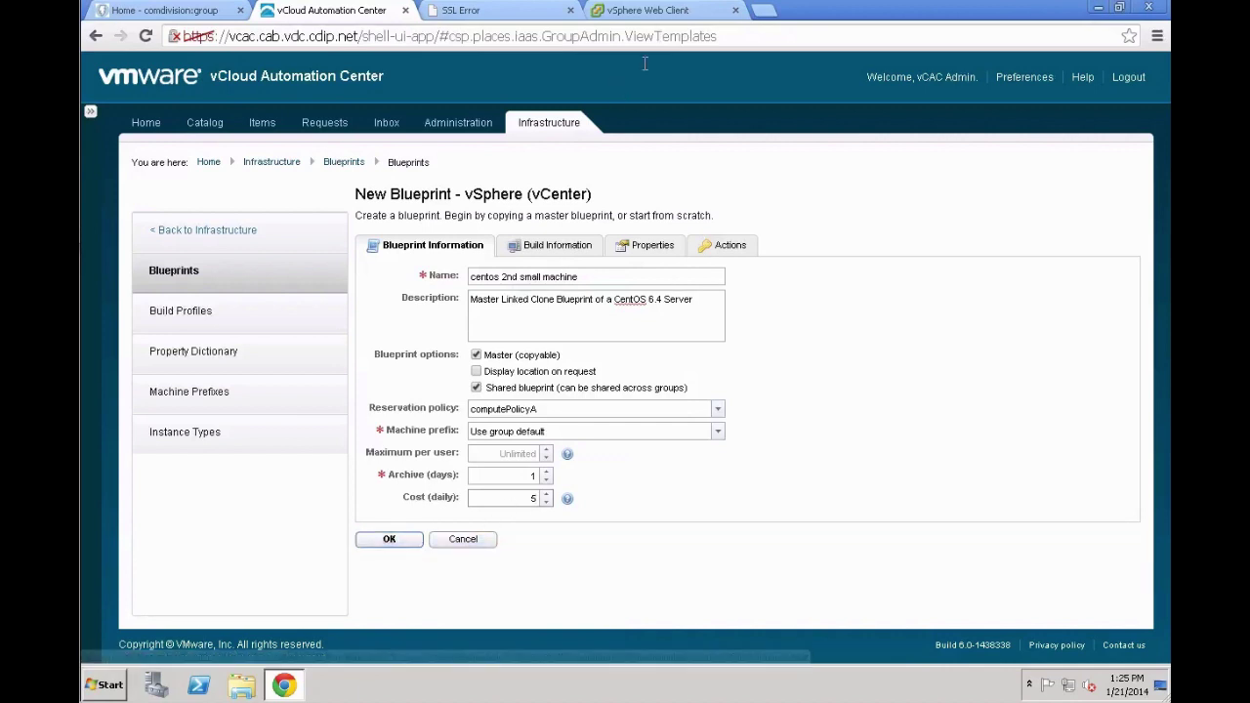
click(560, 244)
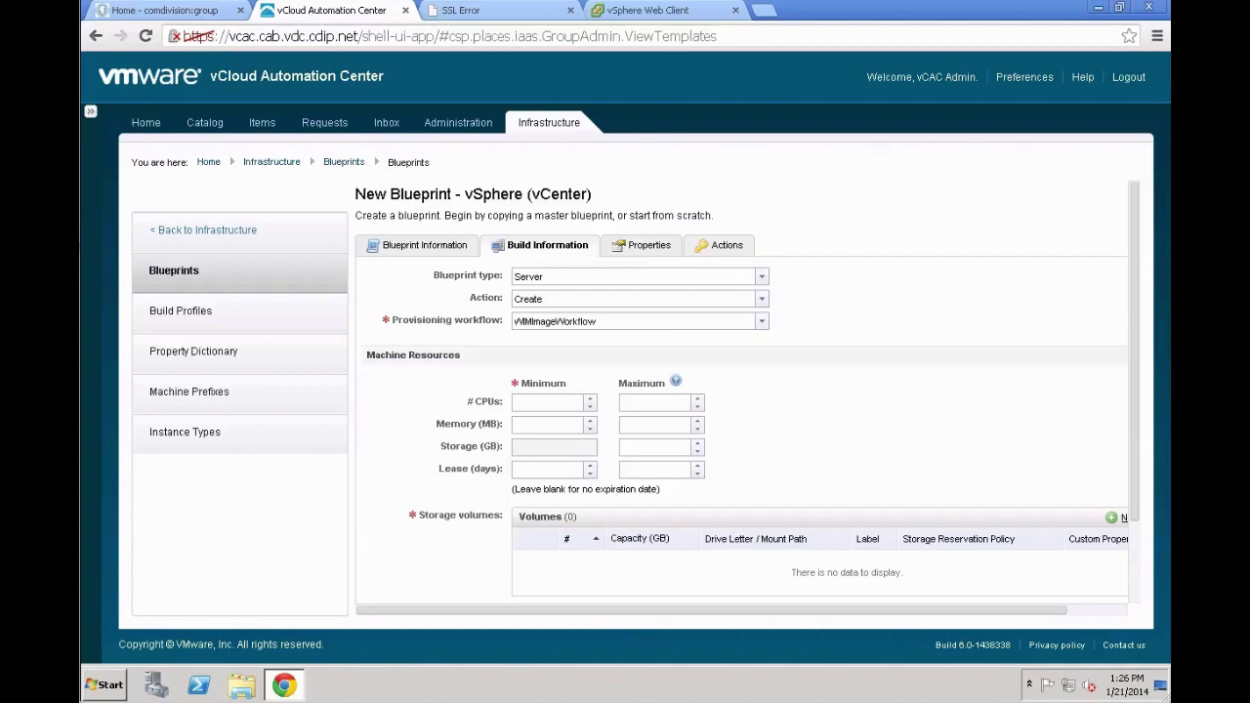
click(582, 303)
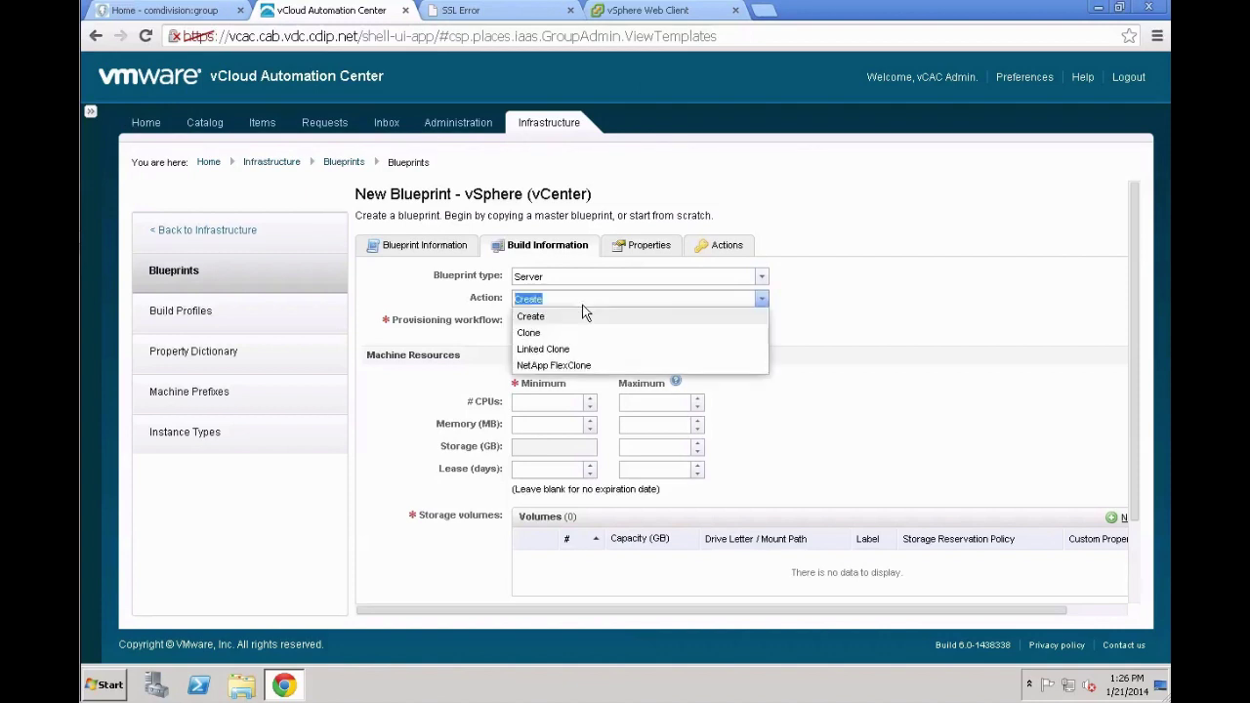
click(553, 350)
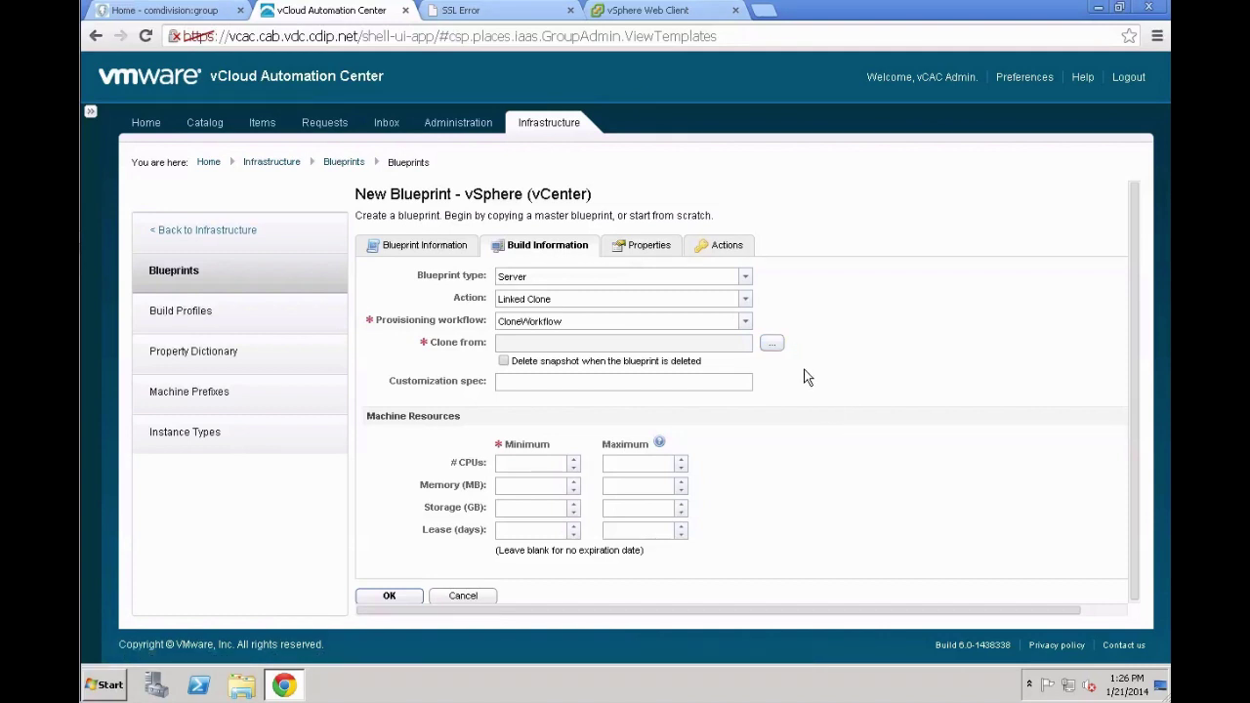
click(771, 346)
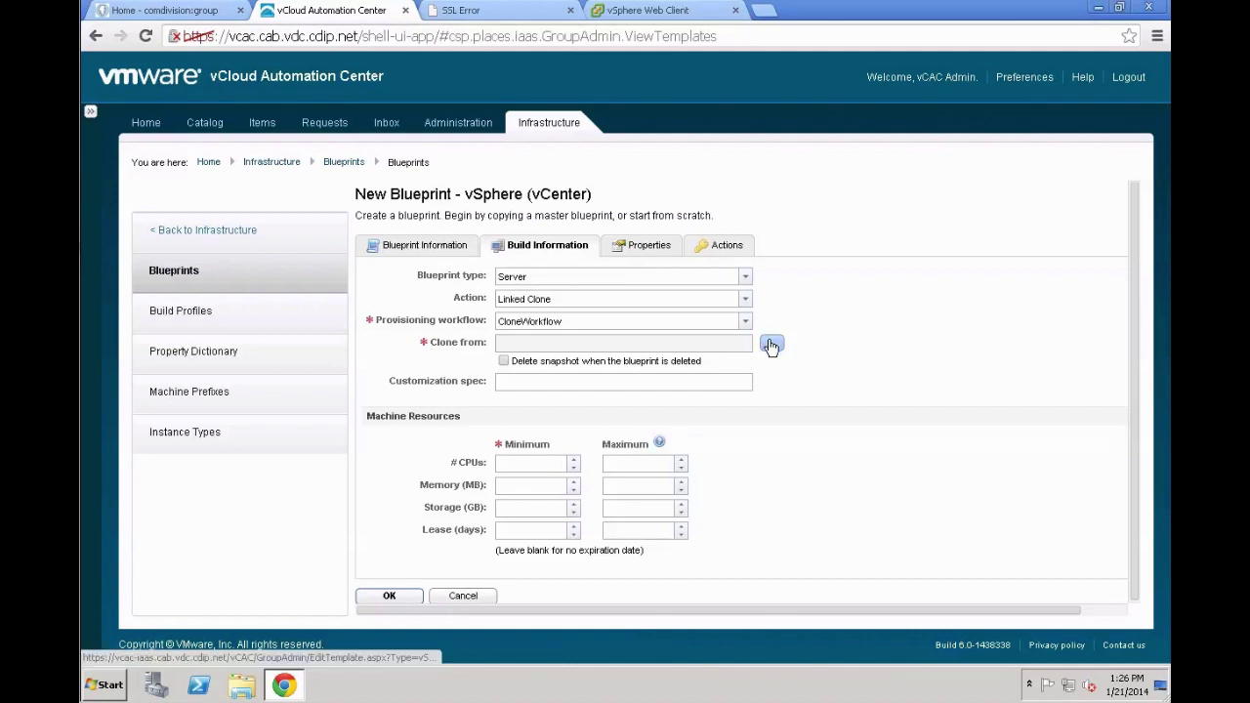
click(770, 346)
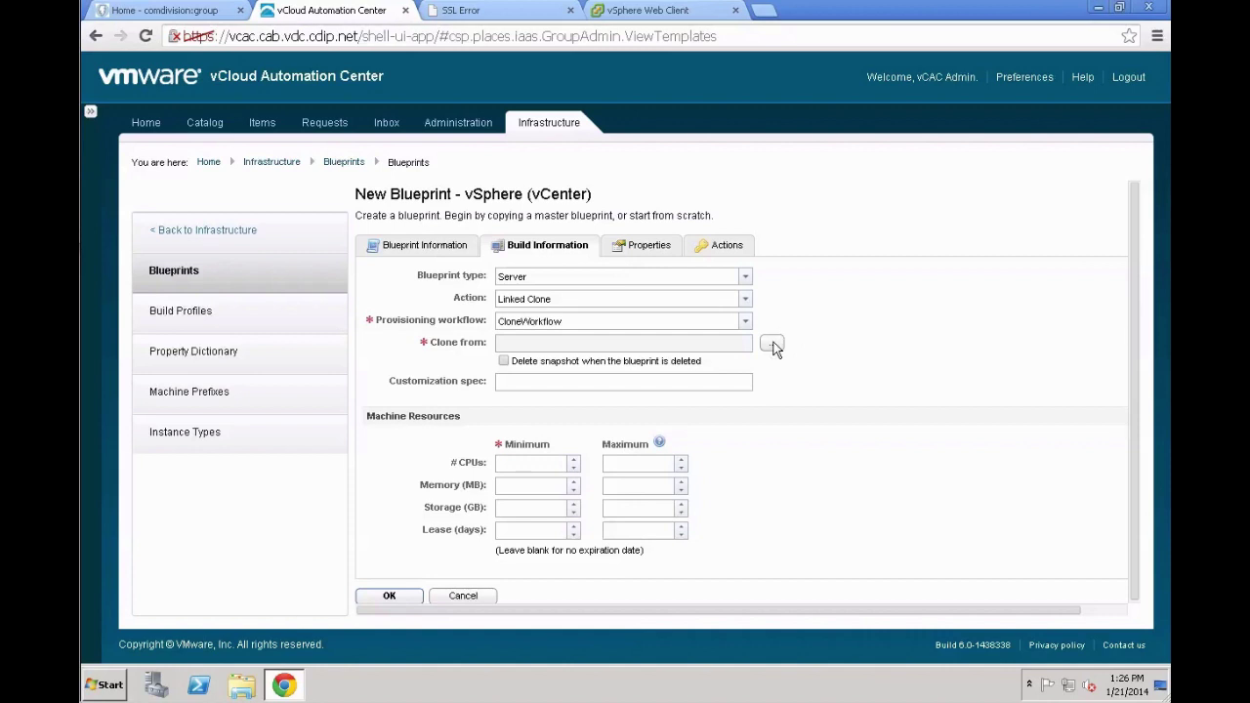
Select Dev-001 as the machine to clone and proceed to its snapshot list
click(772, 346)
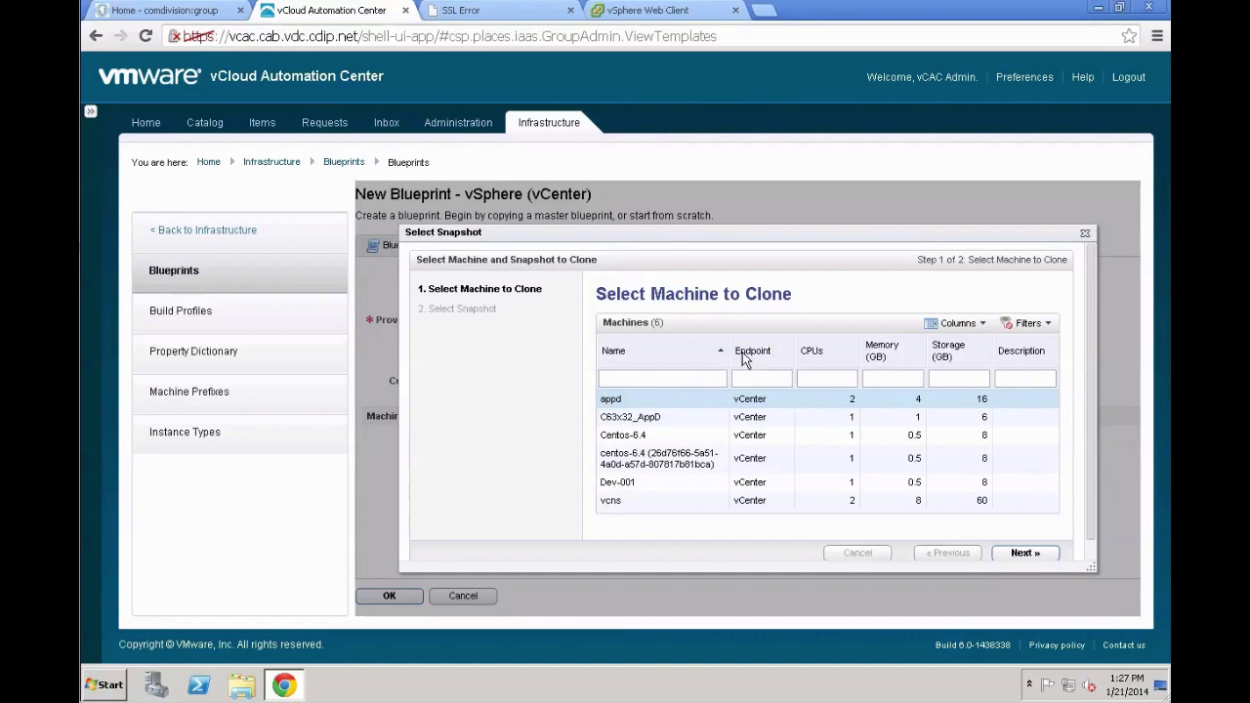
click(688, 486)
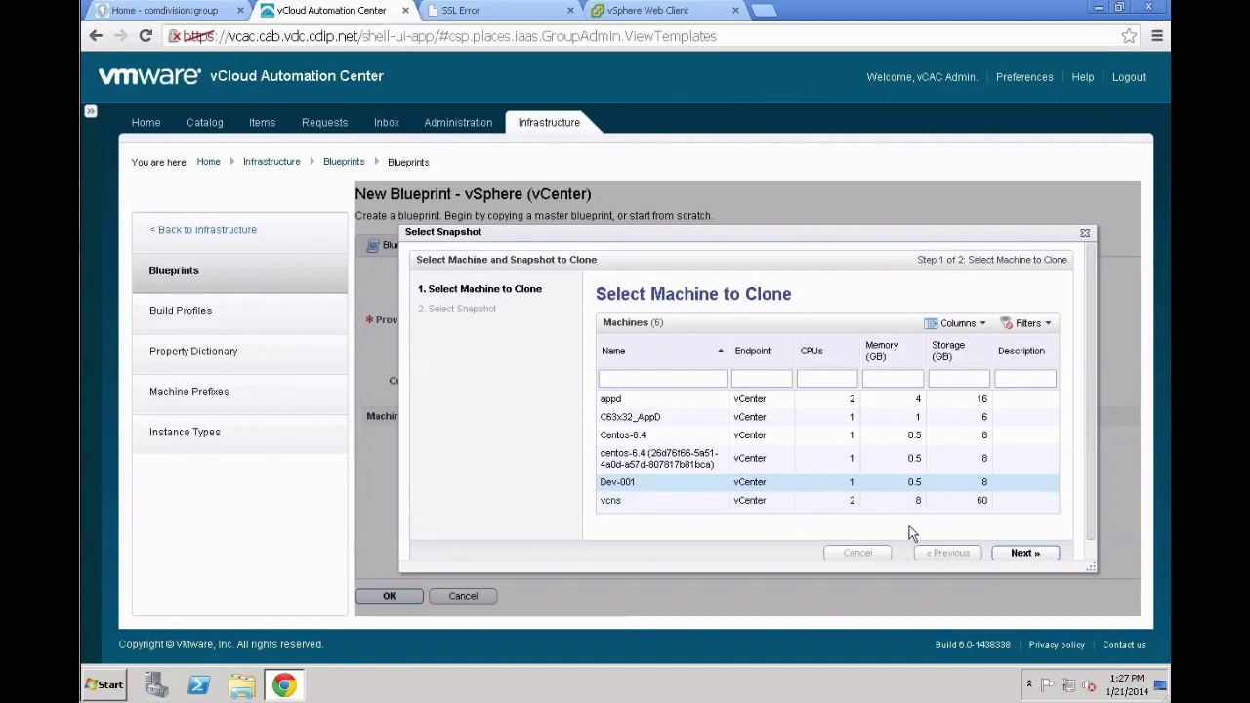
click(1018, 555)
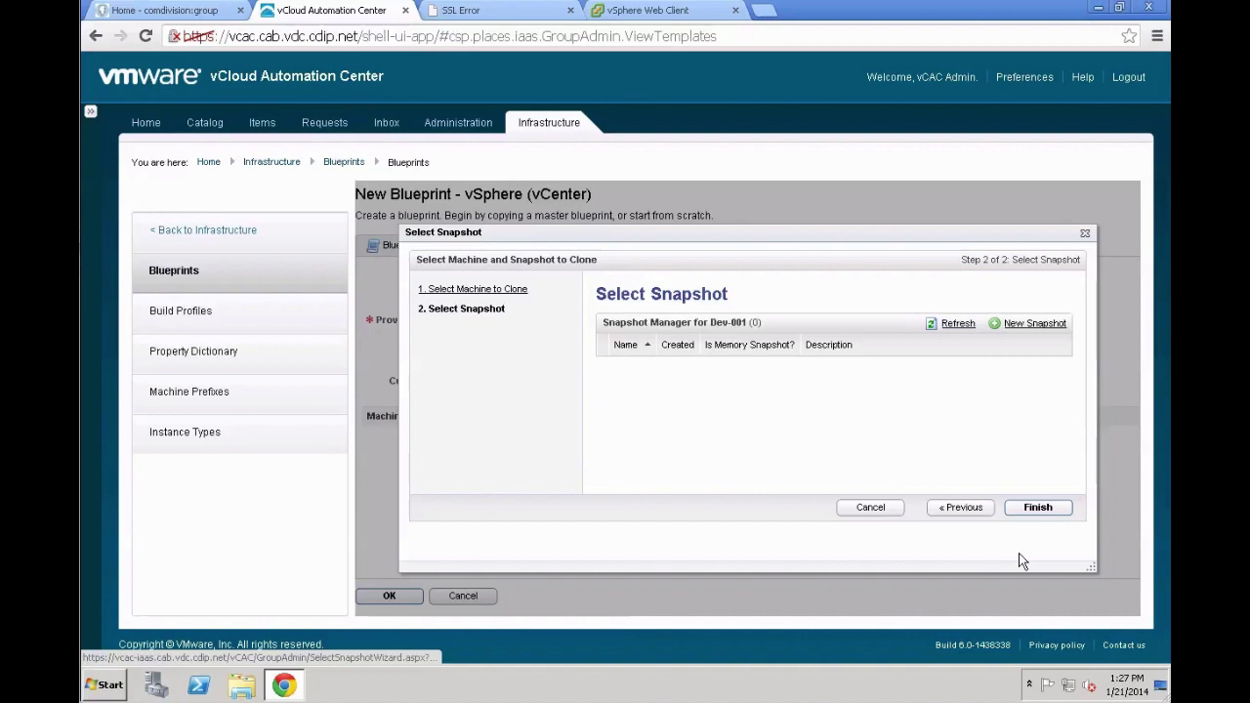
Take a snapshot of Dev-001 named MasterLinkedCloneSnapshot
click(1041, 324)
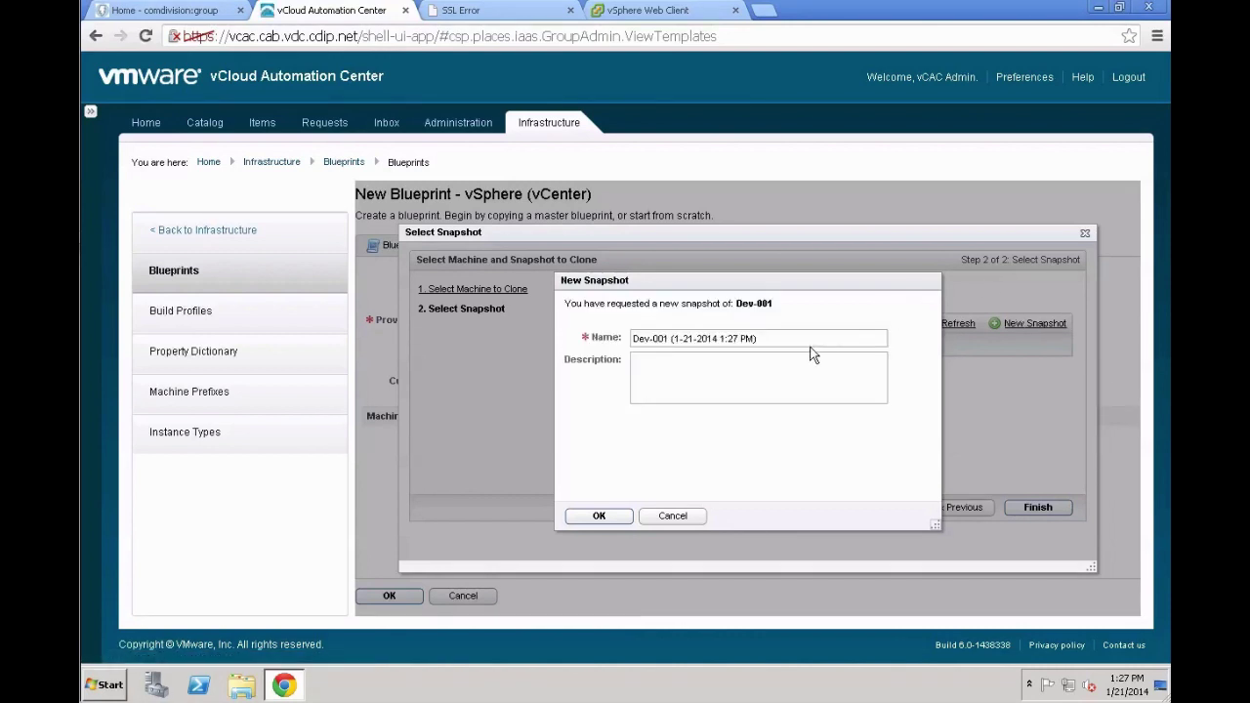
drag(808, 338, 607, 321)
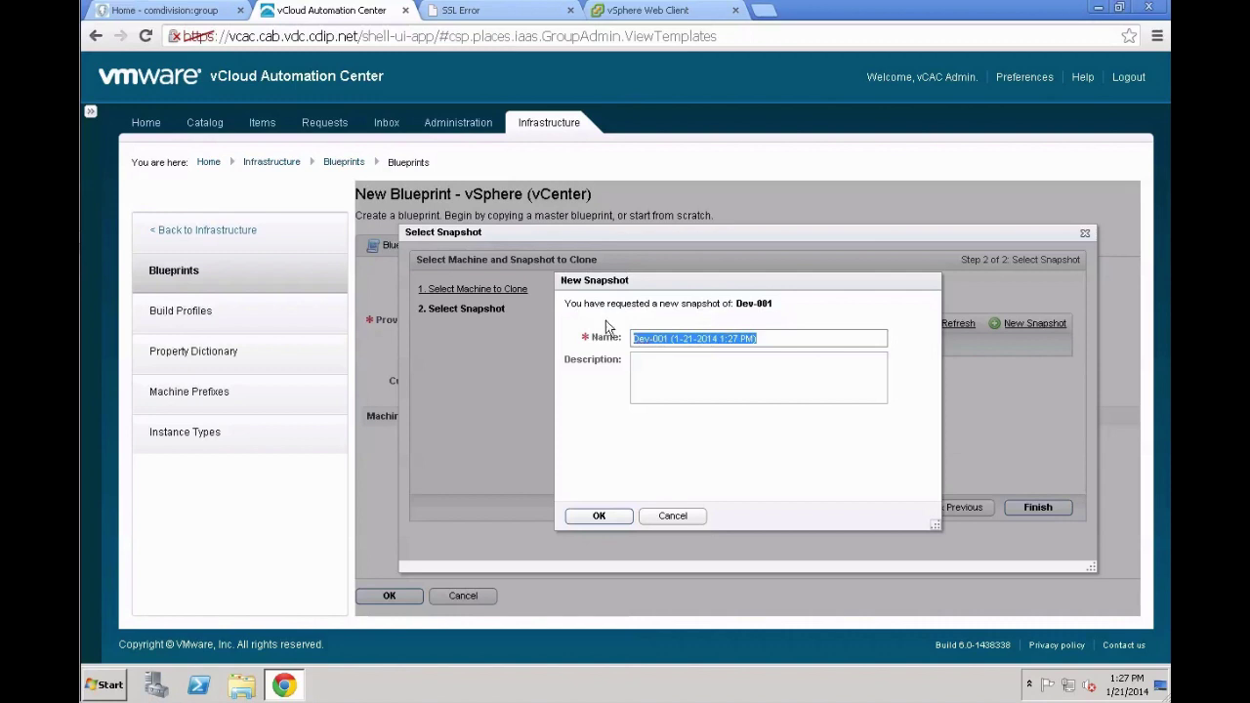
text(Mas)
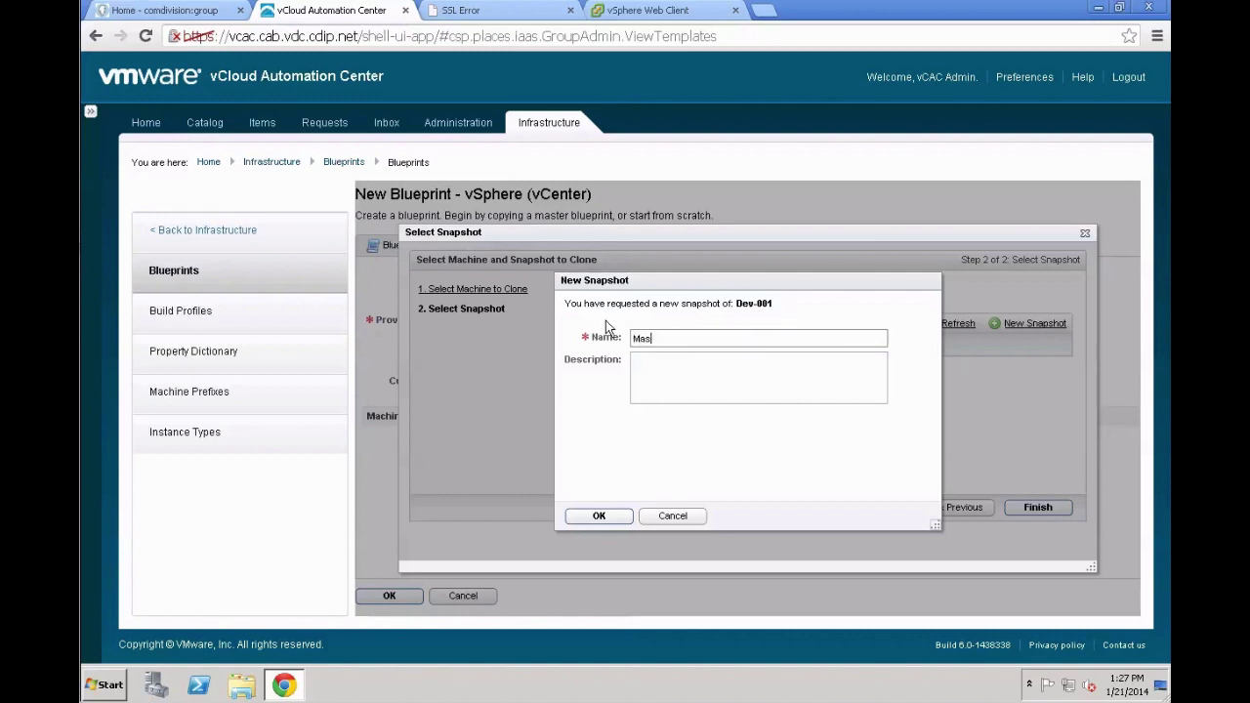
text(terLinkedCloneSnapshot)
click(594, 513)
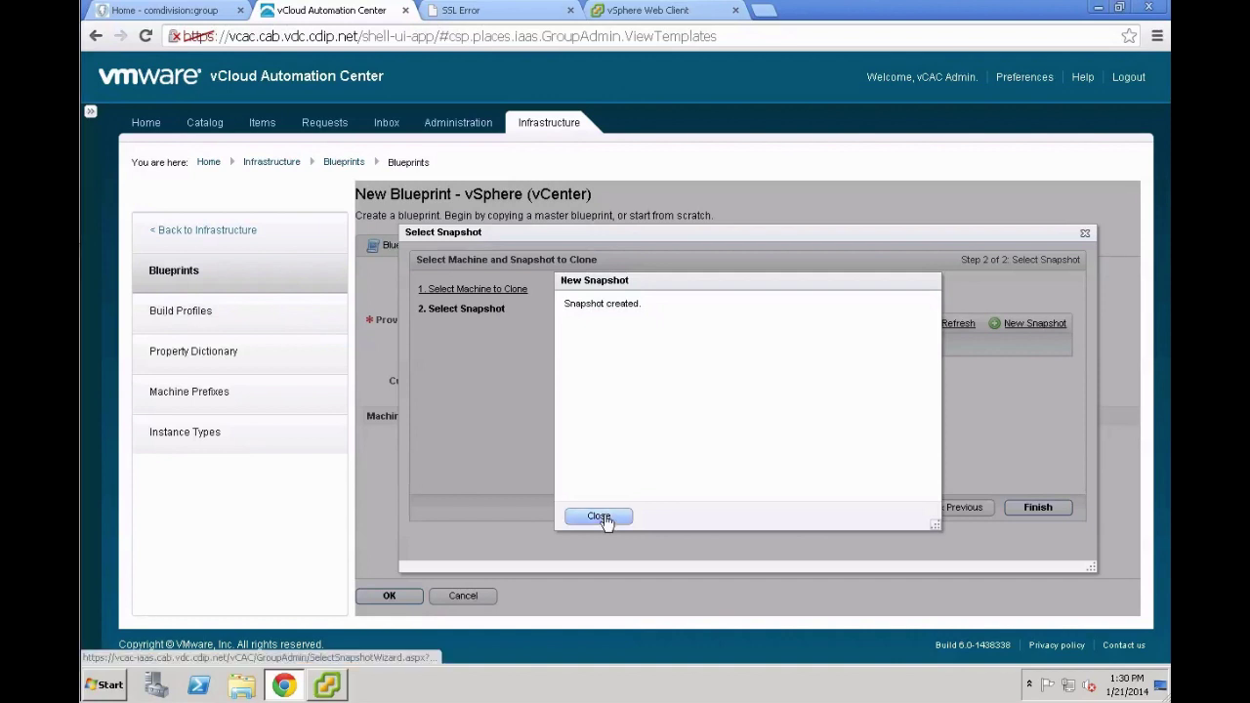
Set Dev-001's MasterLinkedCloneSnapshot as the clone source and confirm the snapshot selection
click(604, 517)
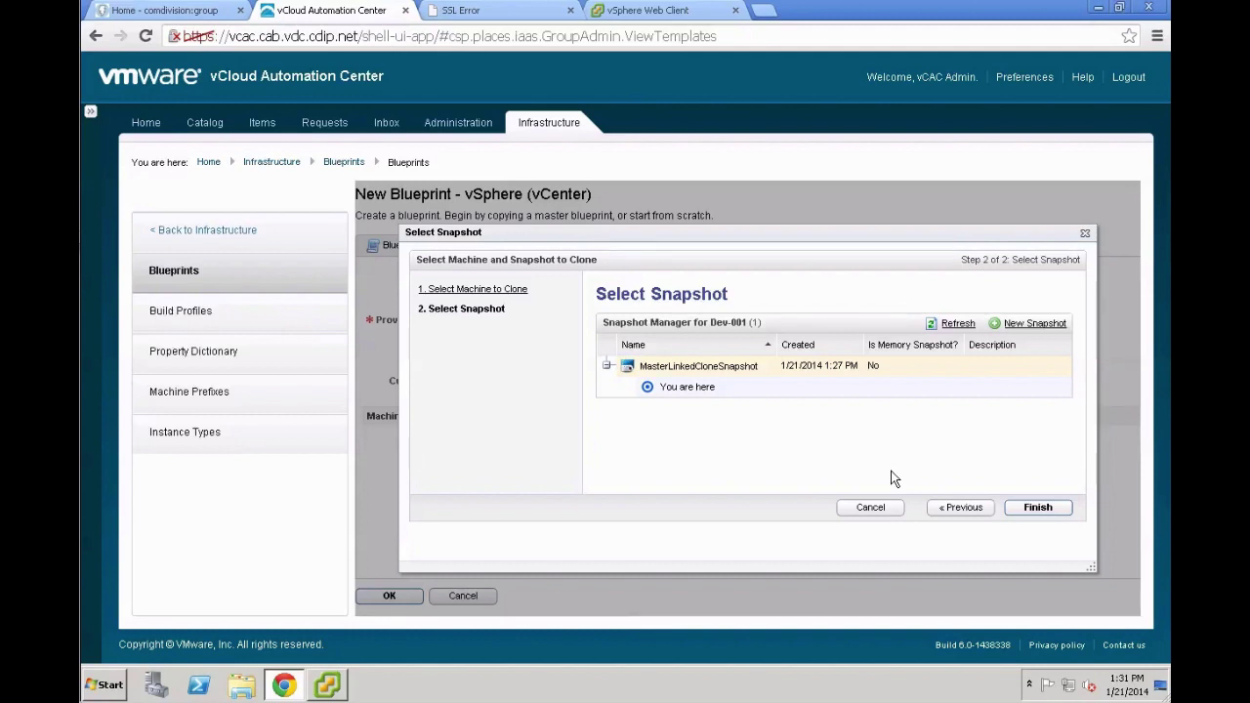
click(1037, 508)
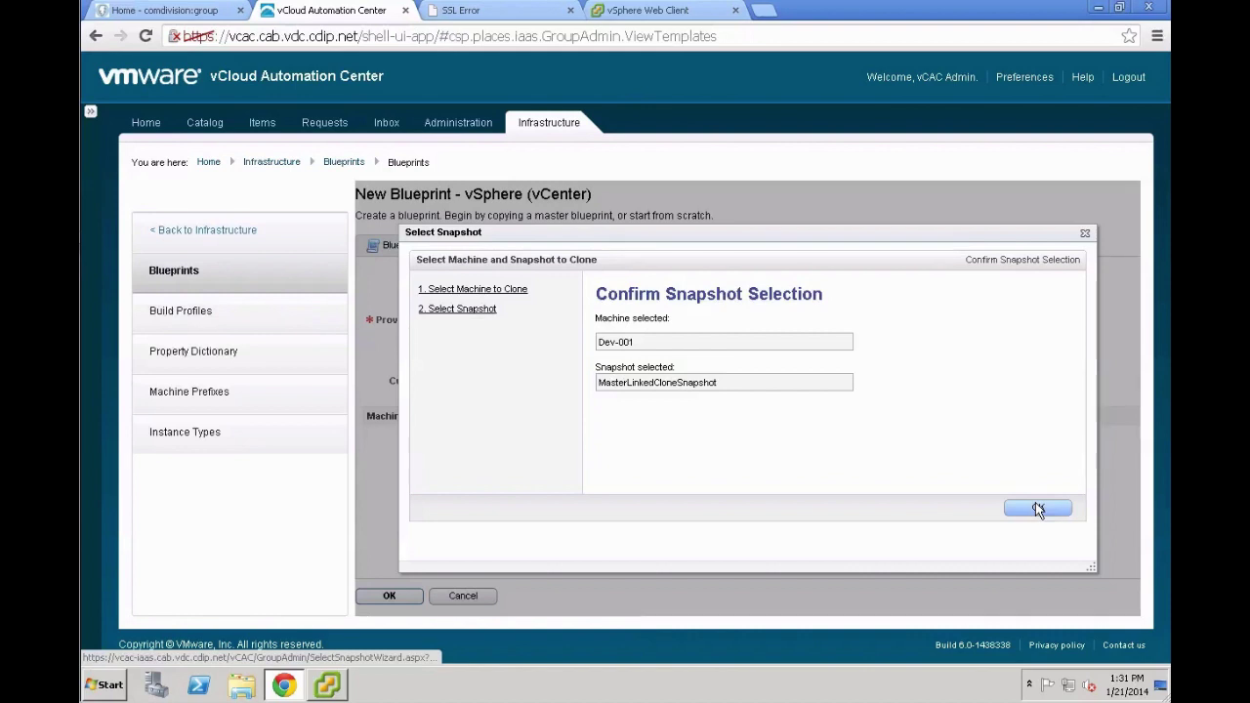
click(1037, 508)
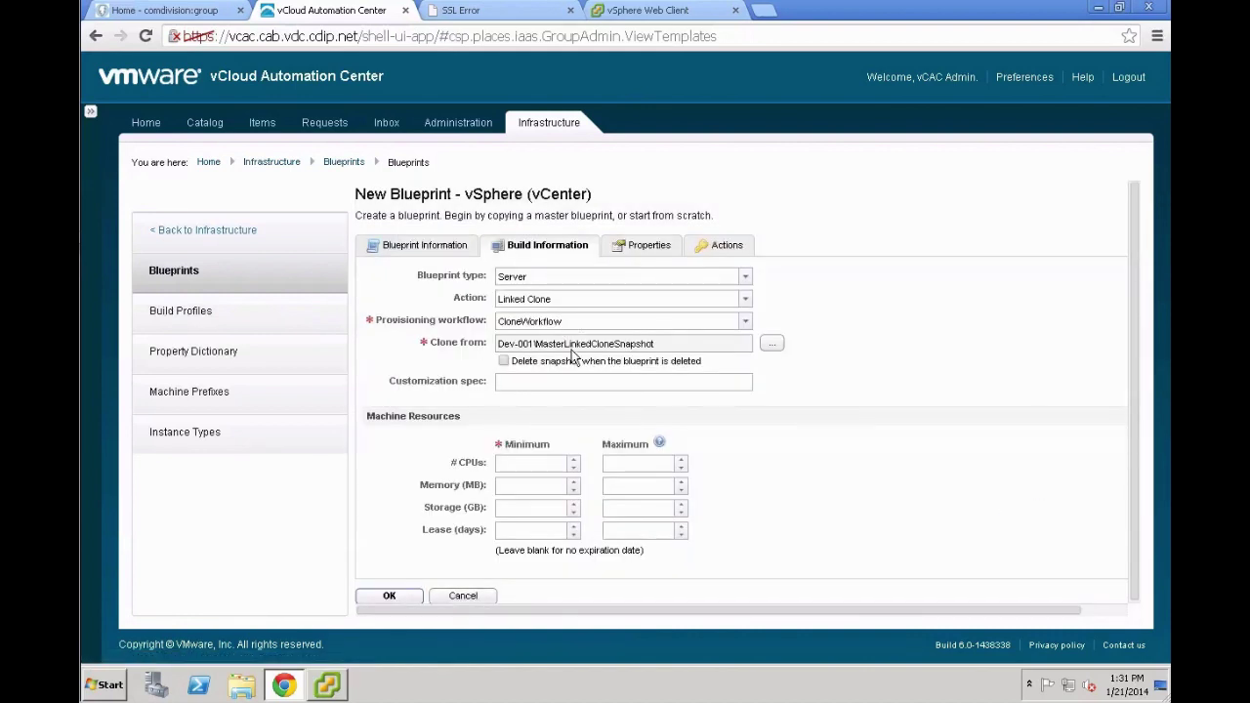
click(568, 381)
Use the centos customization spec and allow 1 to 2 CPUs
text(centos)
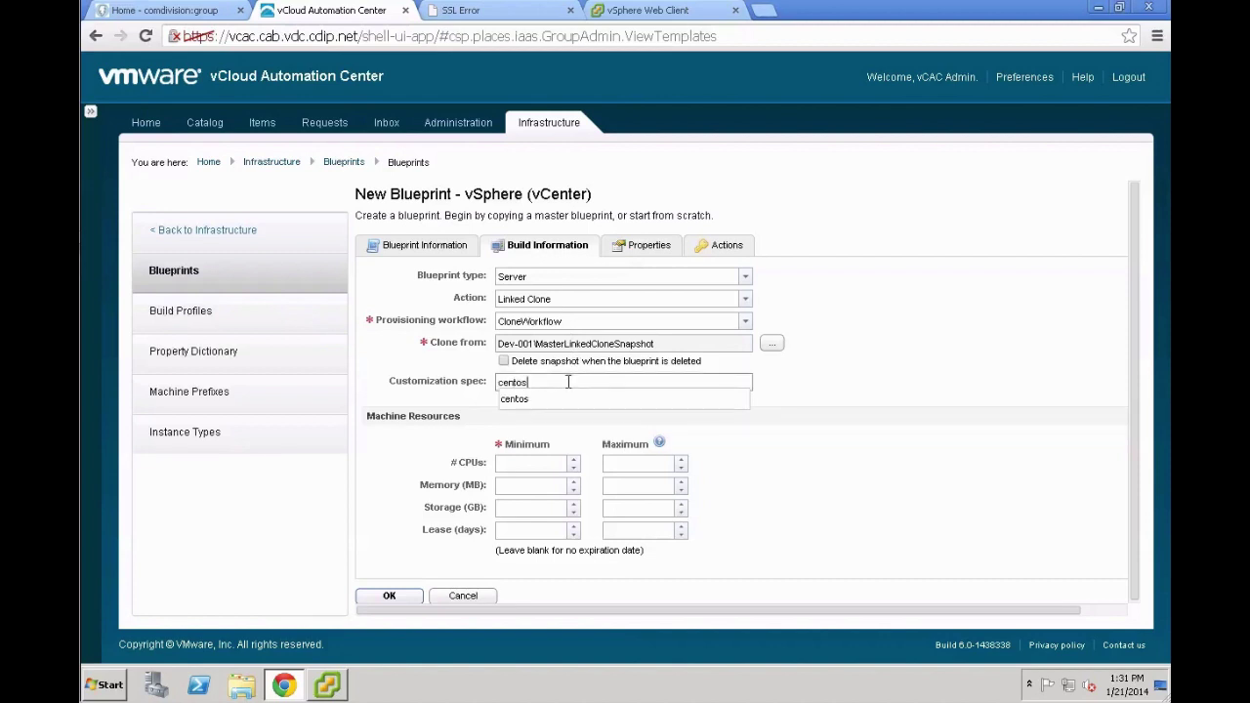
click(534, 504)
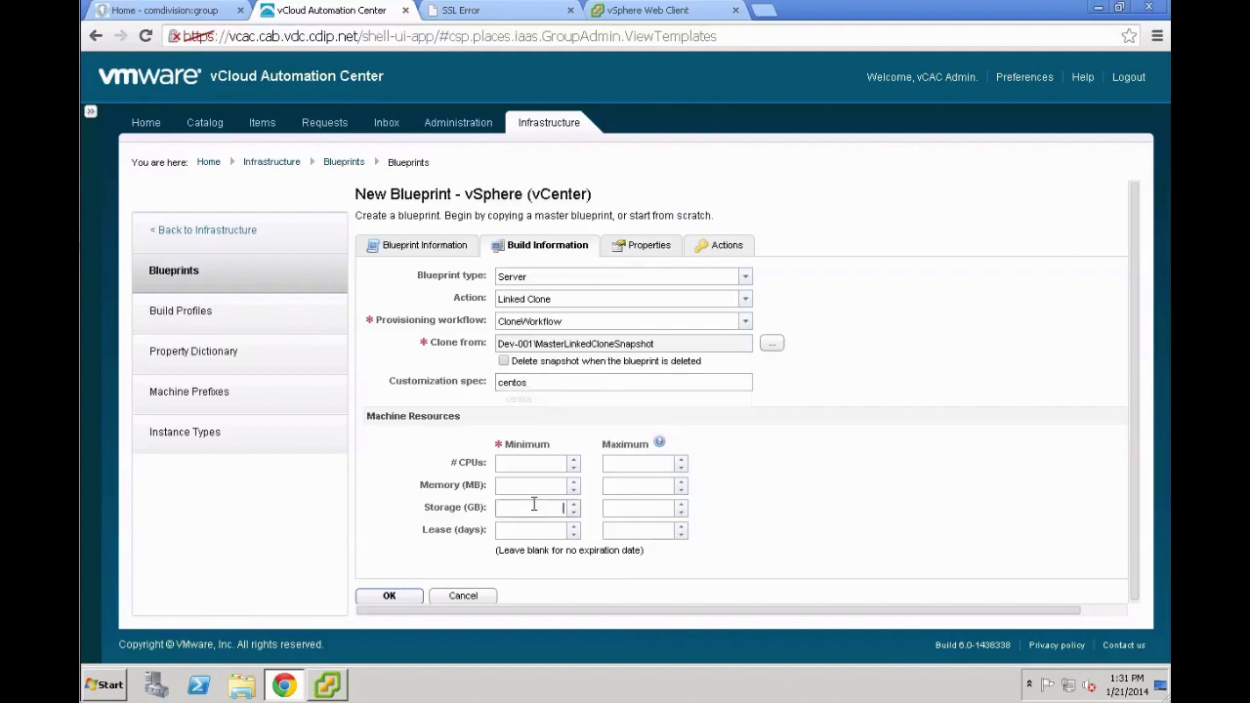
click(540, 465)
text(1)
key(Tab)
text(2)
Set memory to 512–2048 MB and storage to 8–16 GB
click(524, 487)
text(512)
key(Tab)
text(2048)
key(Tab)
text(8)
key(Tab)
click(644, 254)
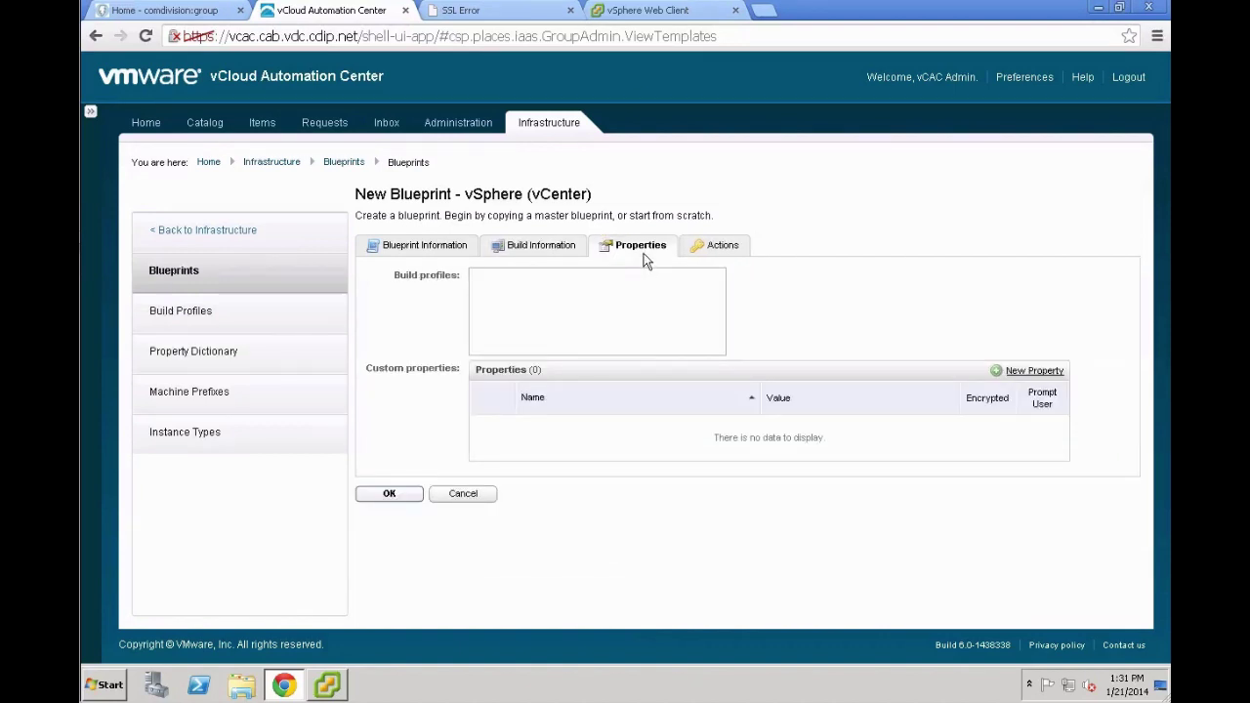
Add custom property VMware.VirtualCenter.OperatingSystem = rhel6Guest and save the blueprint
click(1017, 375)
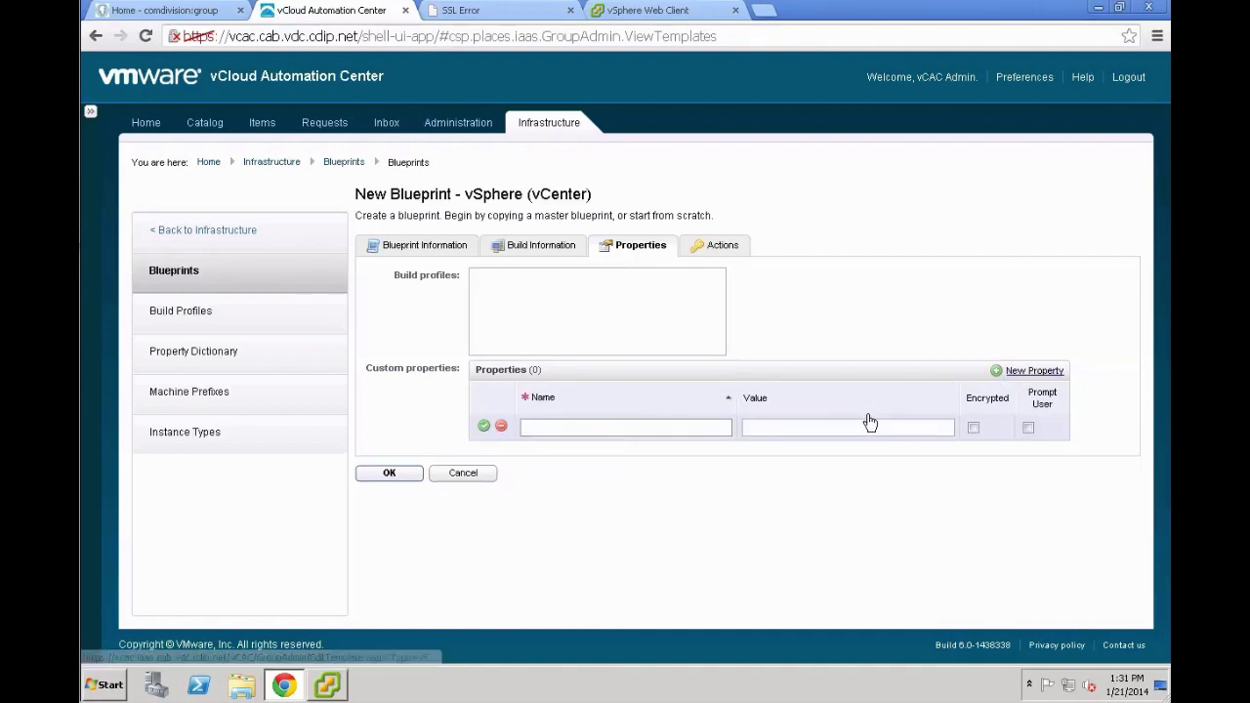
text(VMware.C)
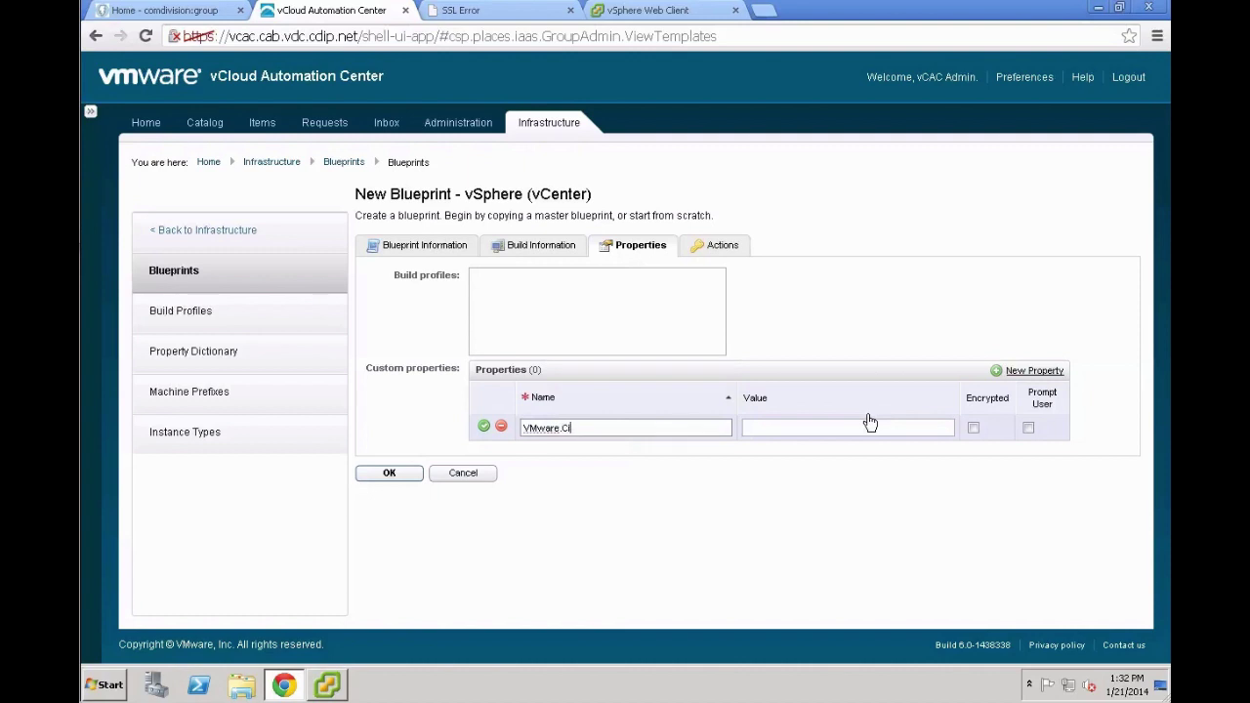
key(BackSpace)
text(VirtualCenter.OperatingSystem)
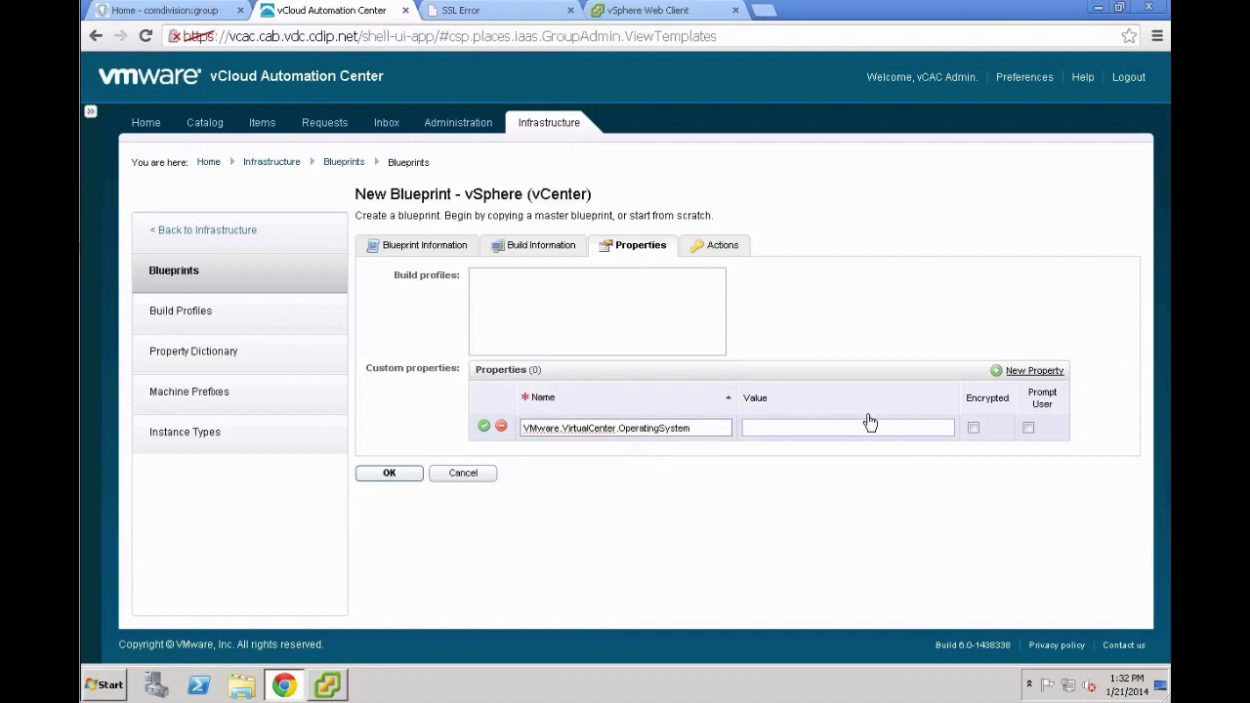
key(Tab)
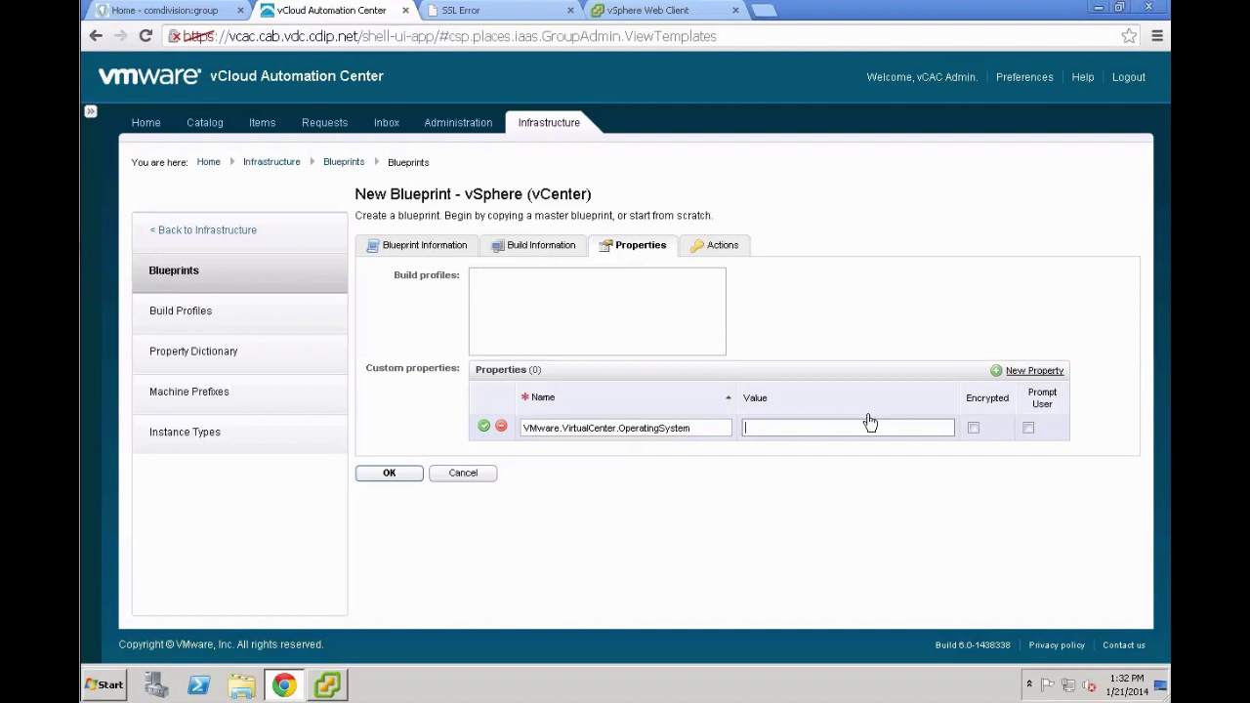
text(rhel6Guest)
click(484, 427)
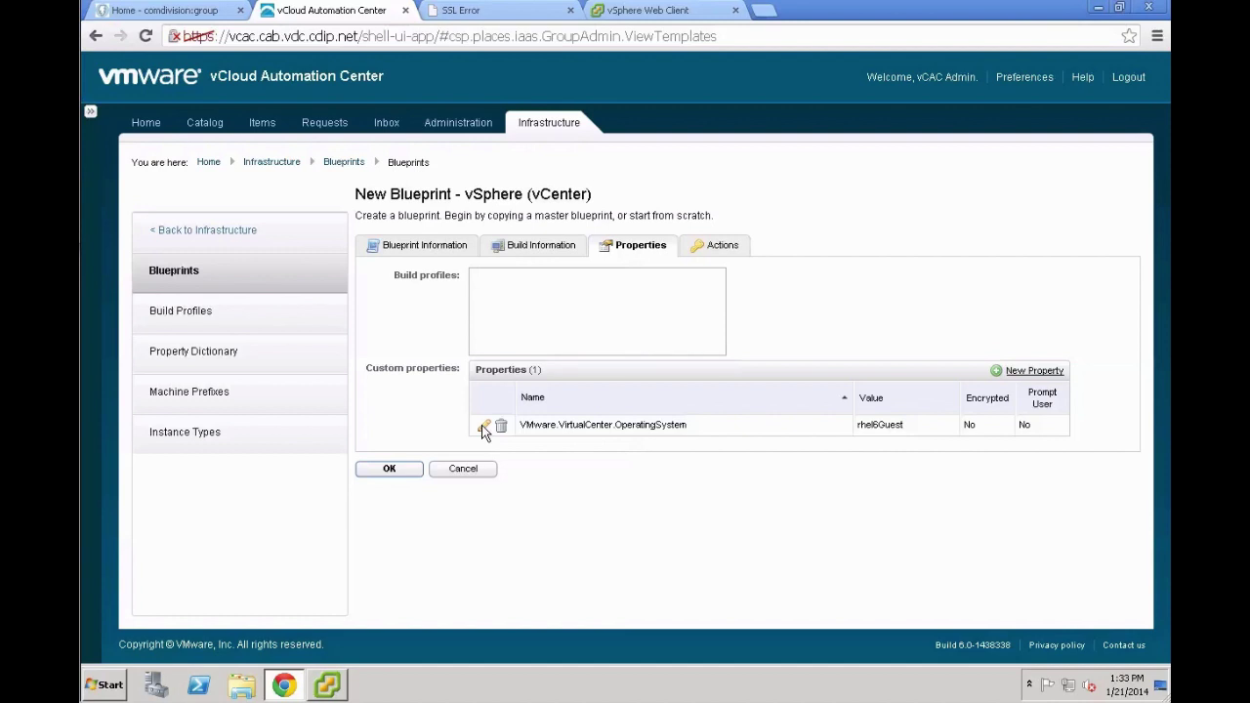
click(395, 471)
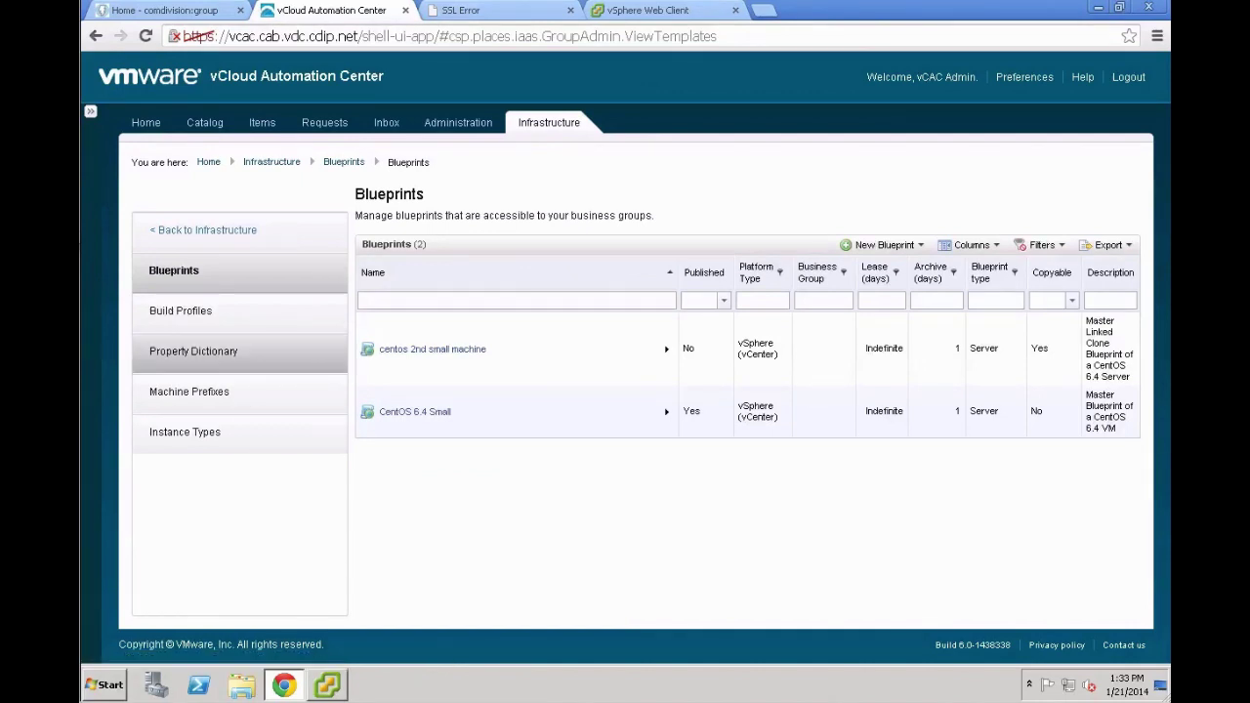
Publish the 'centos 2nd small machine' blueprint and confirm the publication
mouse_move(559, 358)
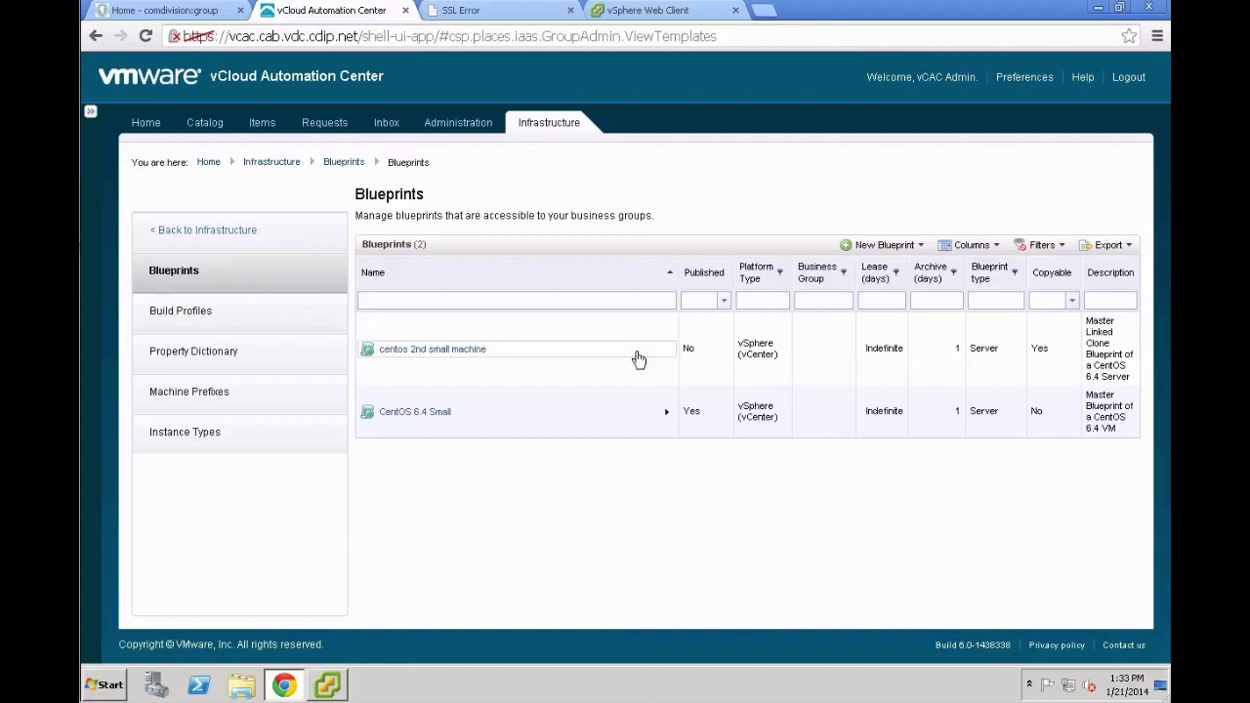
mouse_move(670, 354)
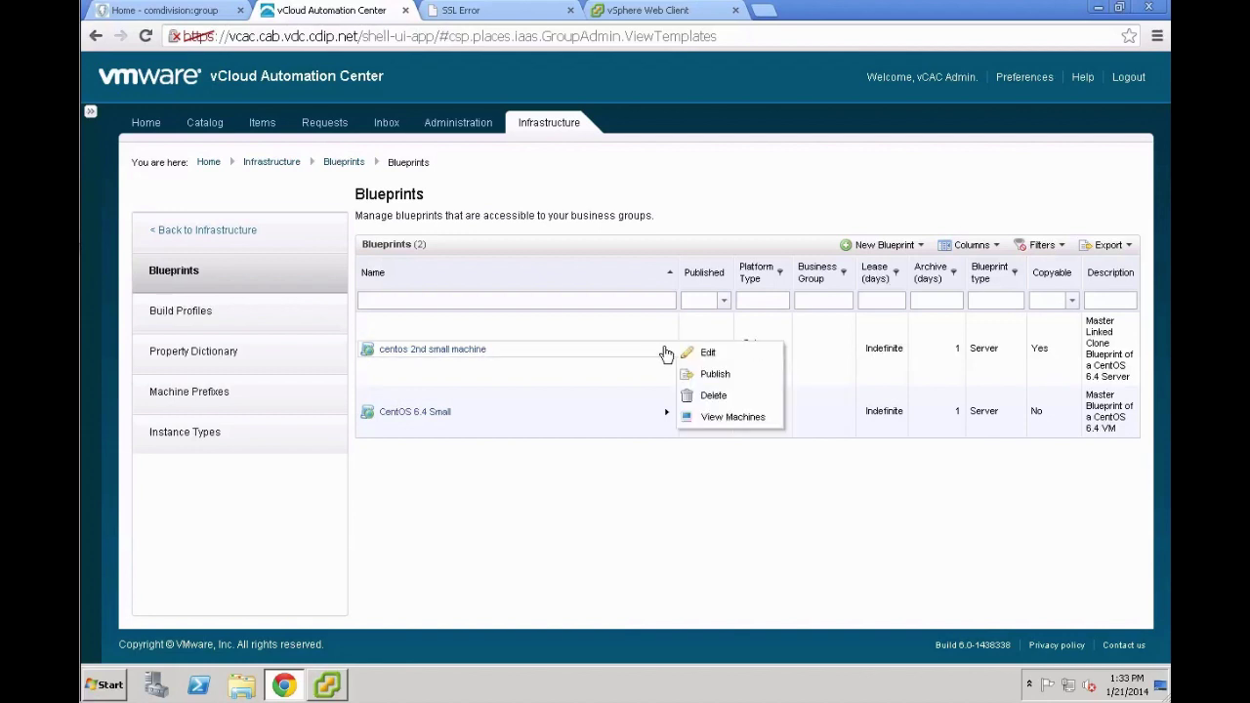
click(726, 379)
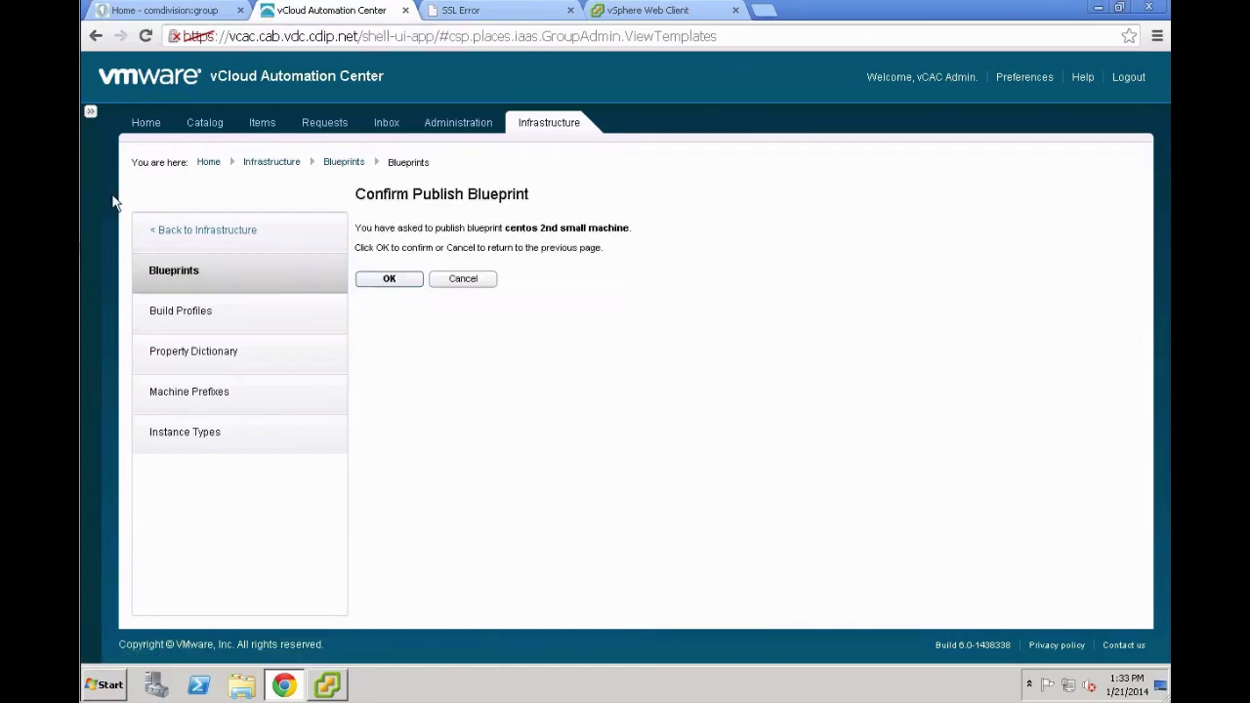
click(389, 280)
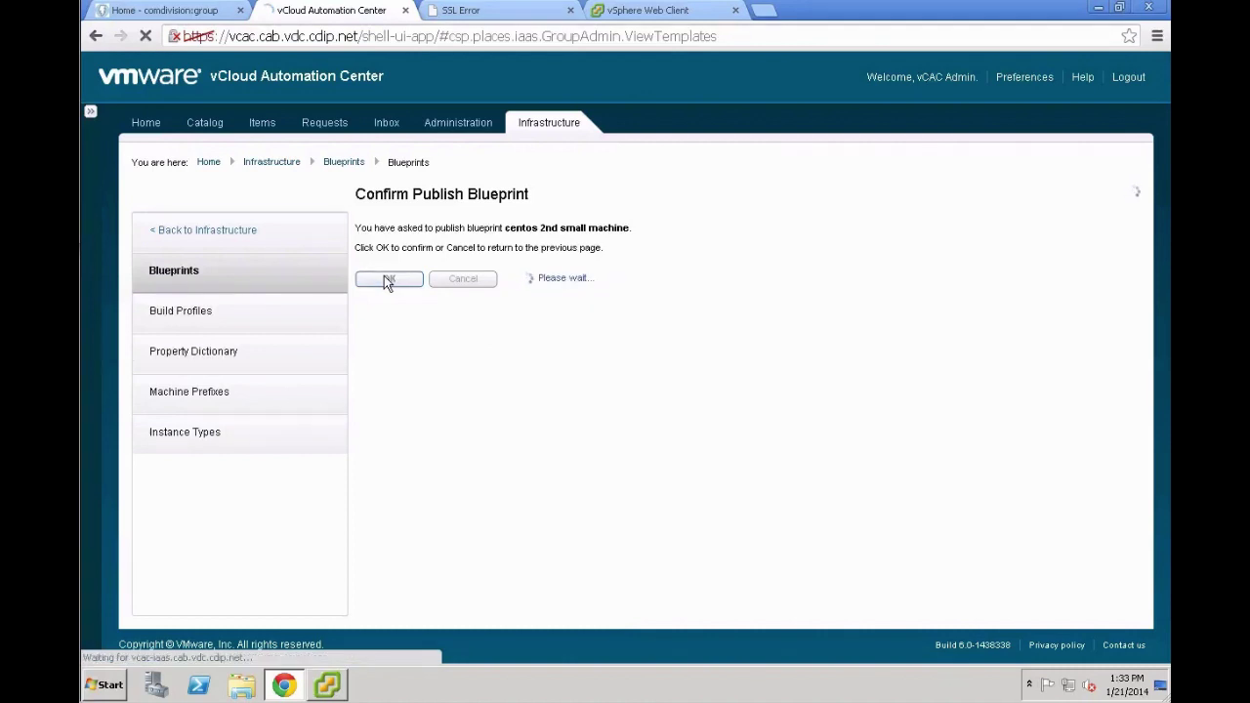